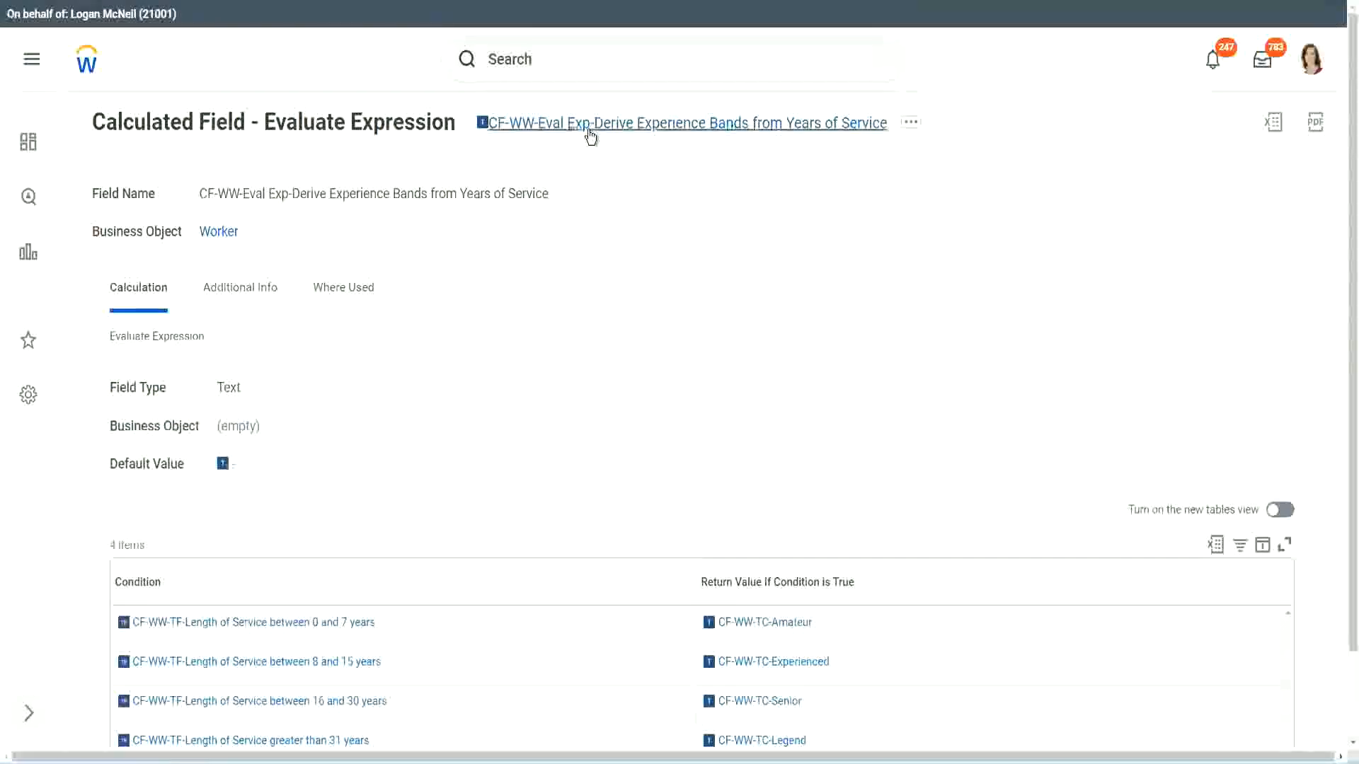
{"action": "right_click", "coordinate": [590, 128]}
{"action": "left_click", "coordinate": [640, 209]}
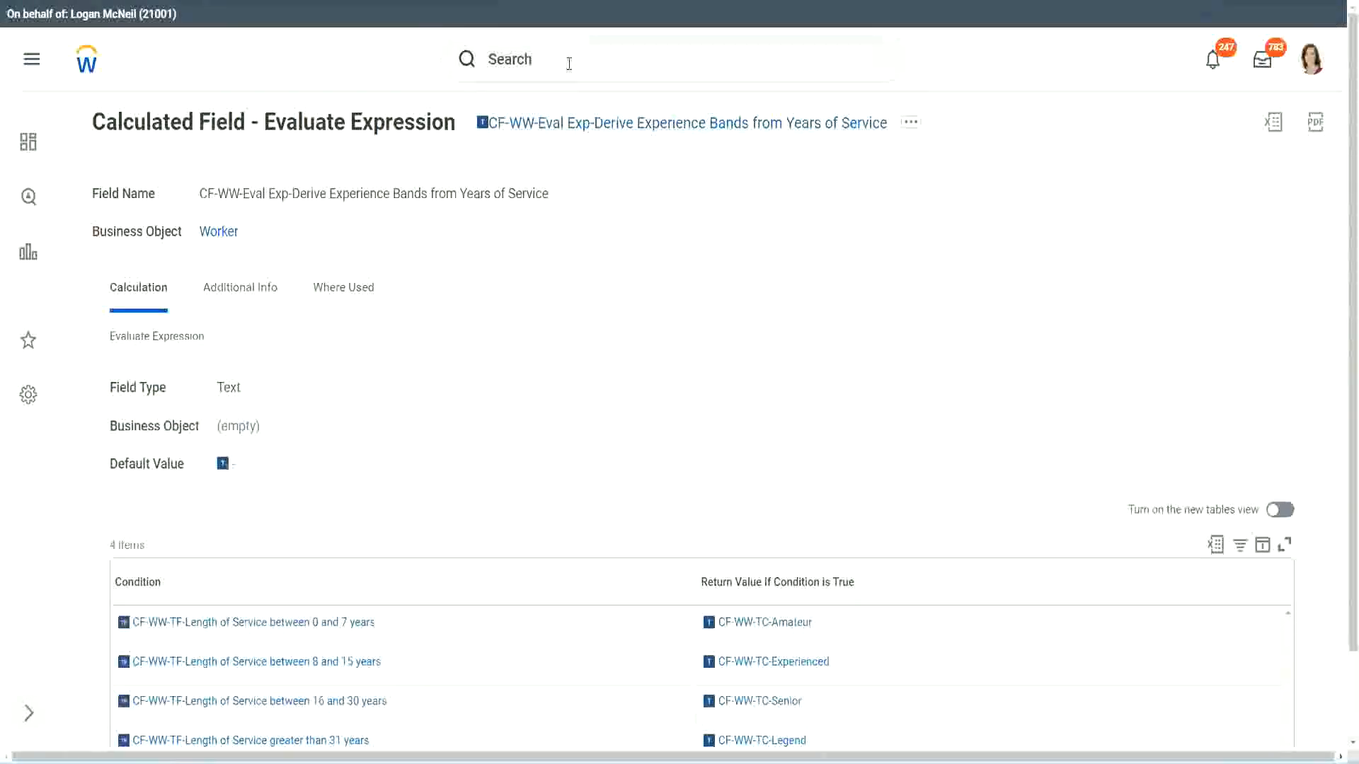
{"action": "left_click", "coordinate": [569, 63]}
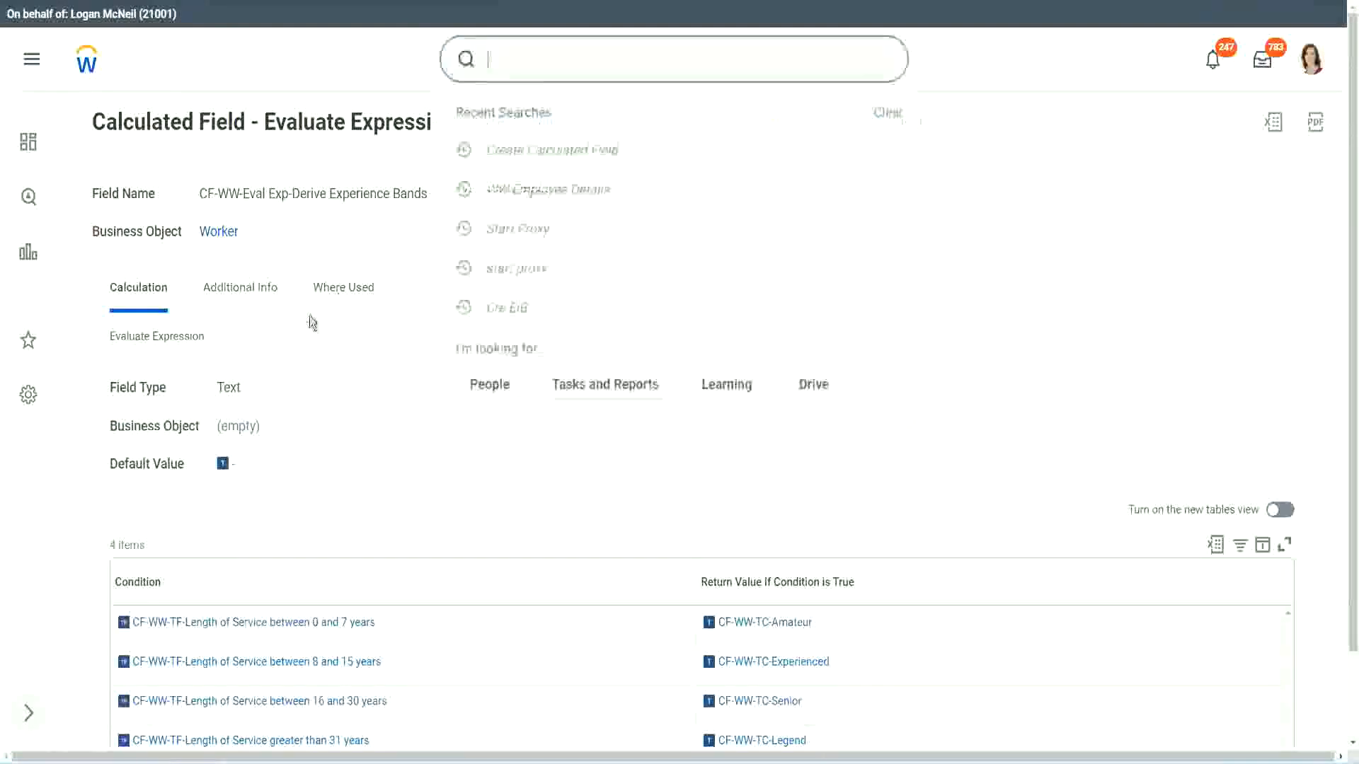
{"action": "left_click", "coordinate": [962, 158]}
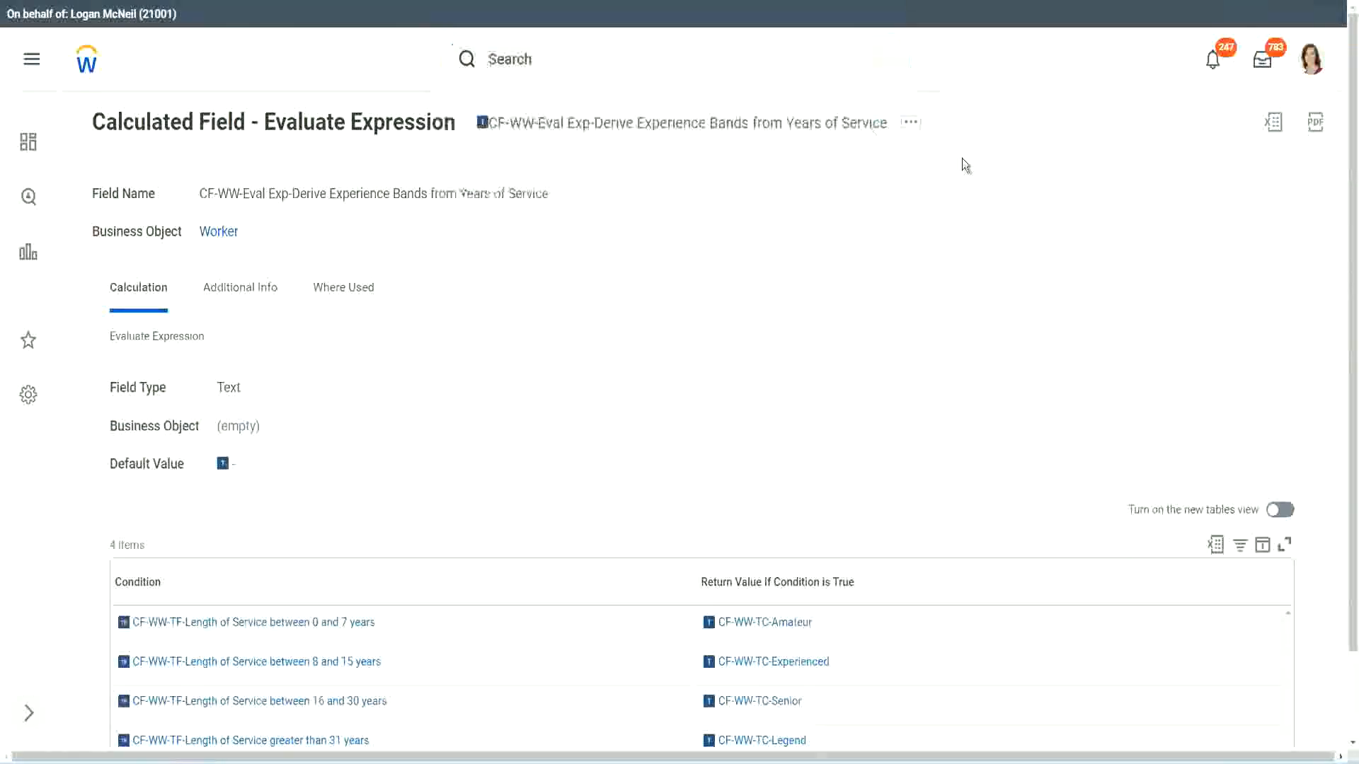
Search for "create calc field" and open the Create Calculated Field task
{"action": "left_click", "coordinate": [538, 53]}
{"action": "type", "text": "create calc"}
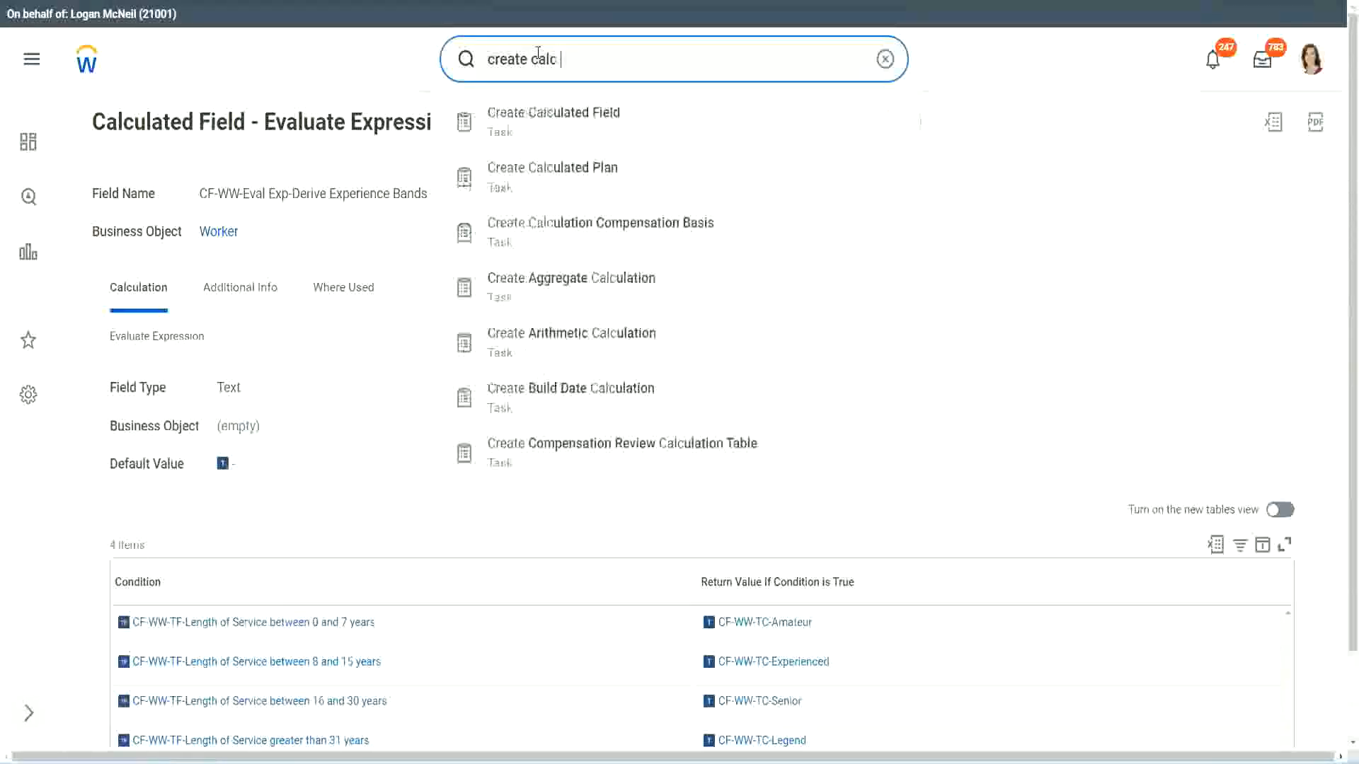
{"action": "type", "text": " field"}
{"action": "left_click", "coordinate": [566, 126]}
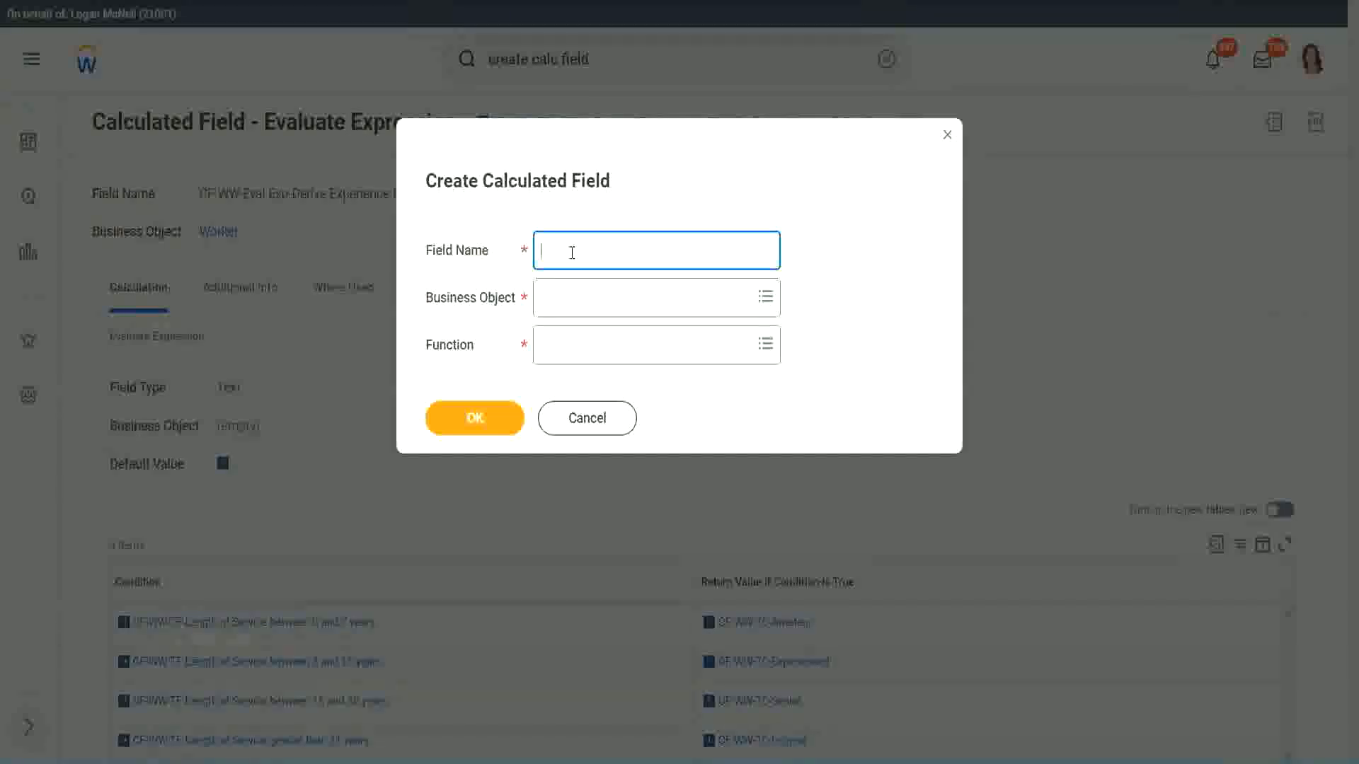
Name the new calculated field "CF-WW-LRB-Identify Experience Bands from years of Service"
{"action": "type", "text": "CF-WW-LRB-Identify Exe"}
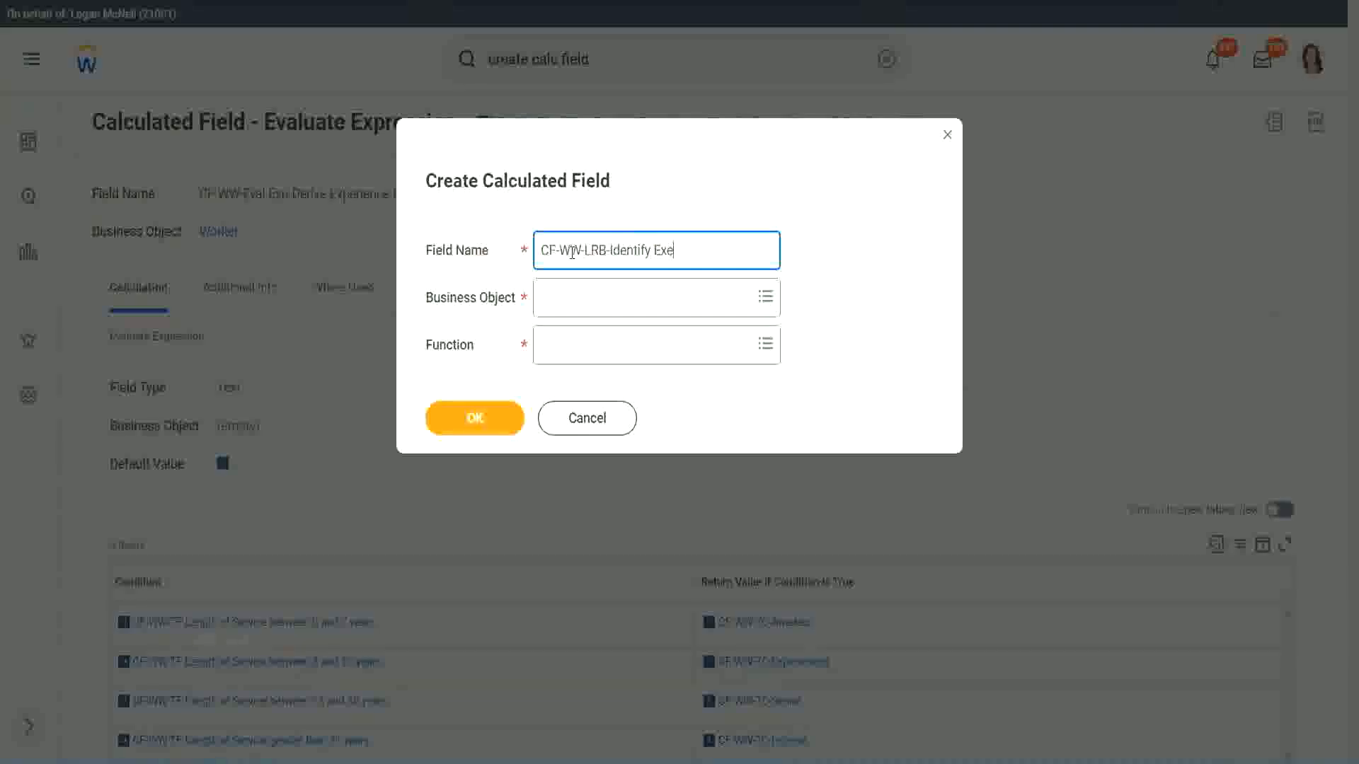
{"action": "key", "text": "BackSpace"}
{"action": "type", "text": "periende"}
{"action": "key", "text": "BackSpace"}
{"action": "key", "text": "BackSpace"}
{"action": "type", "text": "ce Bands from"}
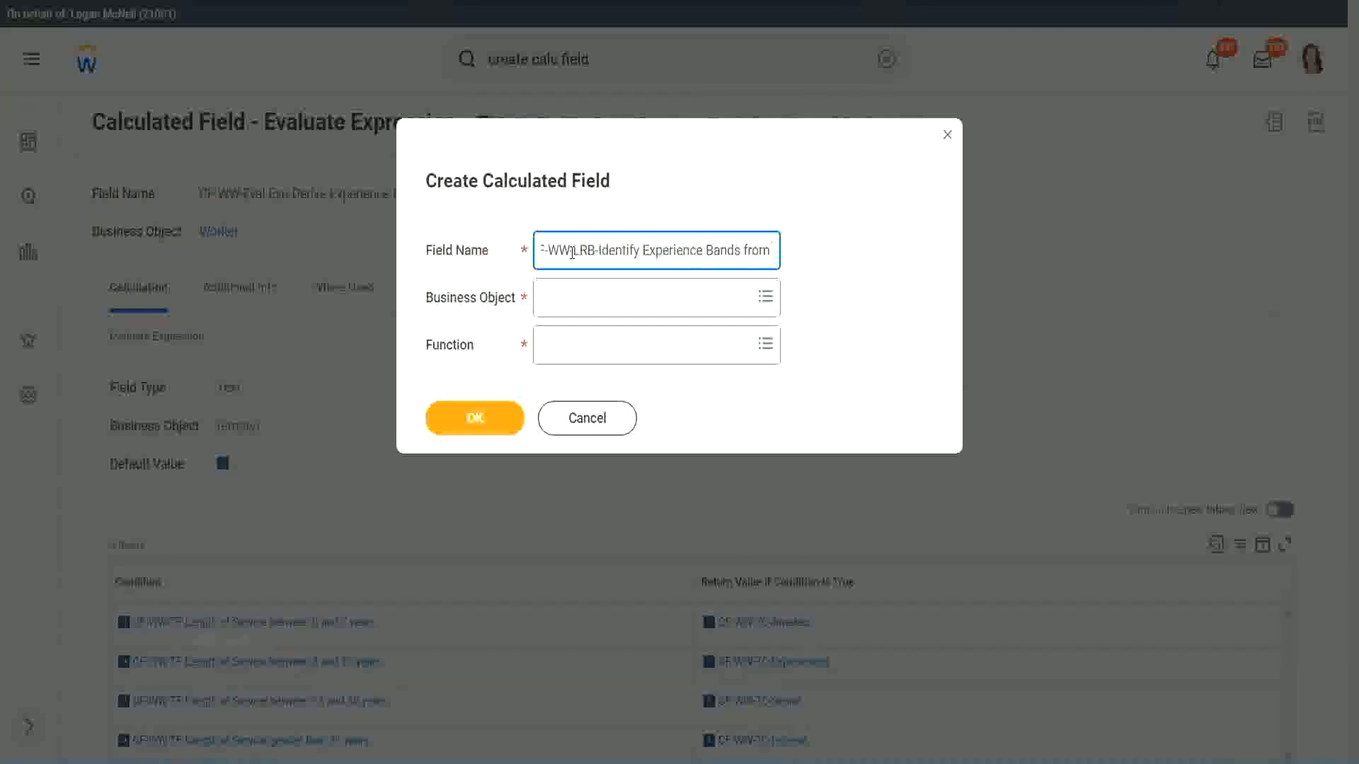
{"action": "type", "text": " years of Service"}
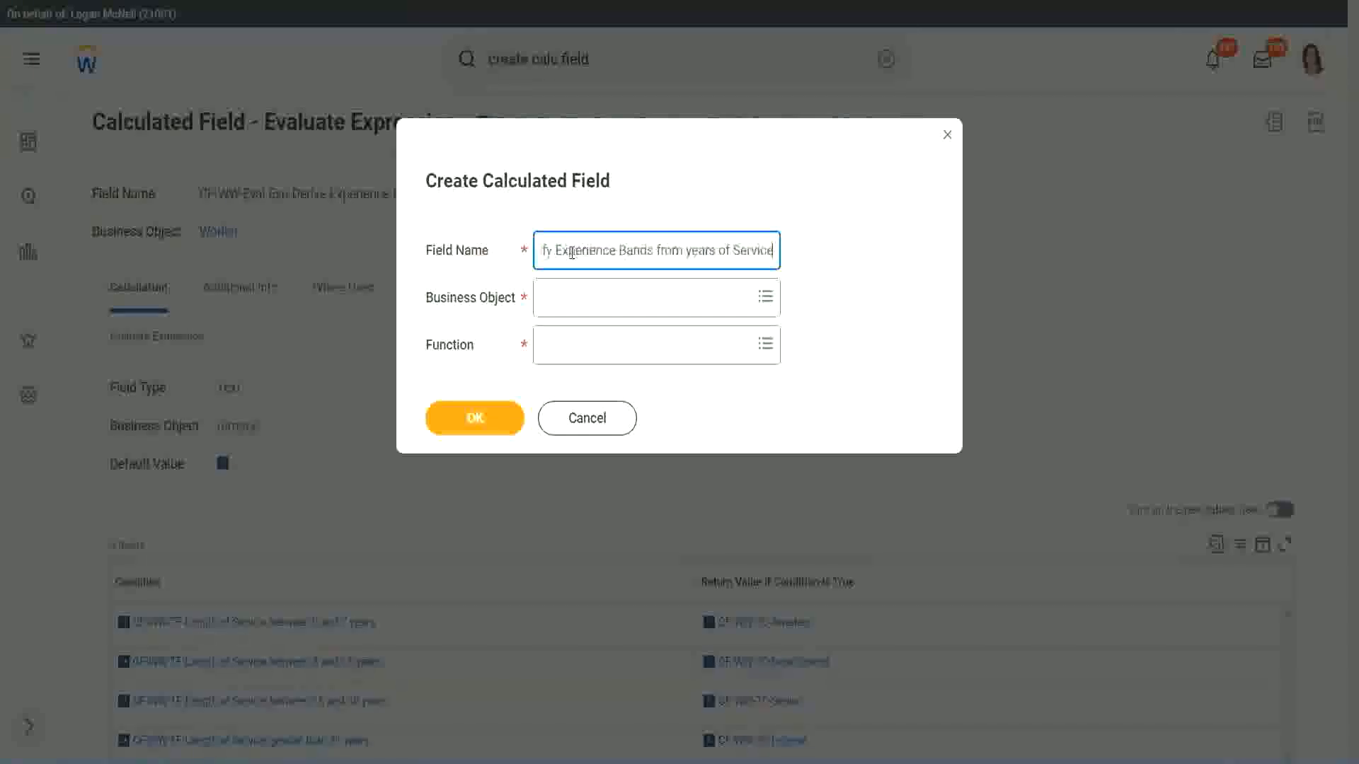
Set the calculated field's business object to Worker
{"action": "key", "text": "Tab"}
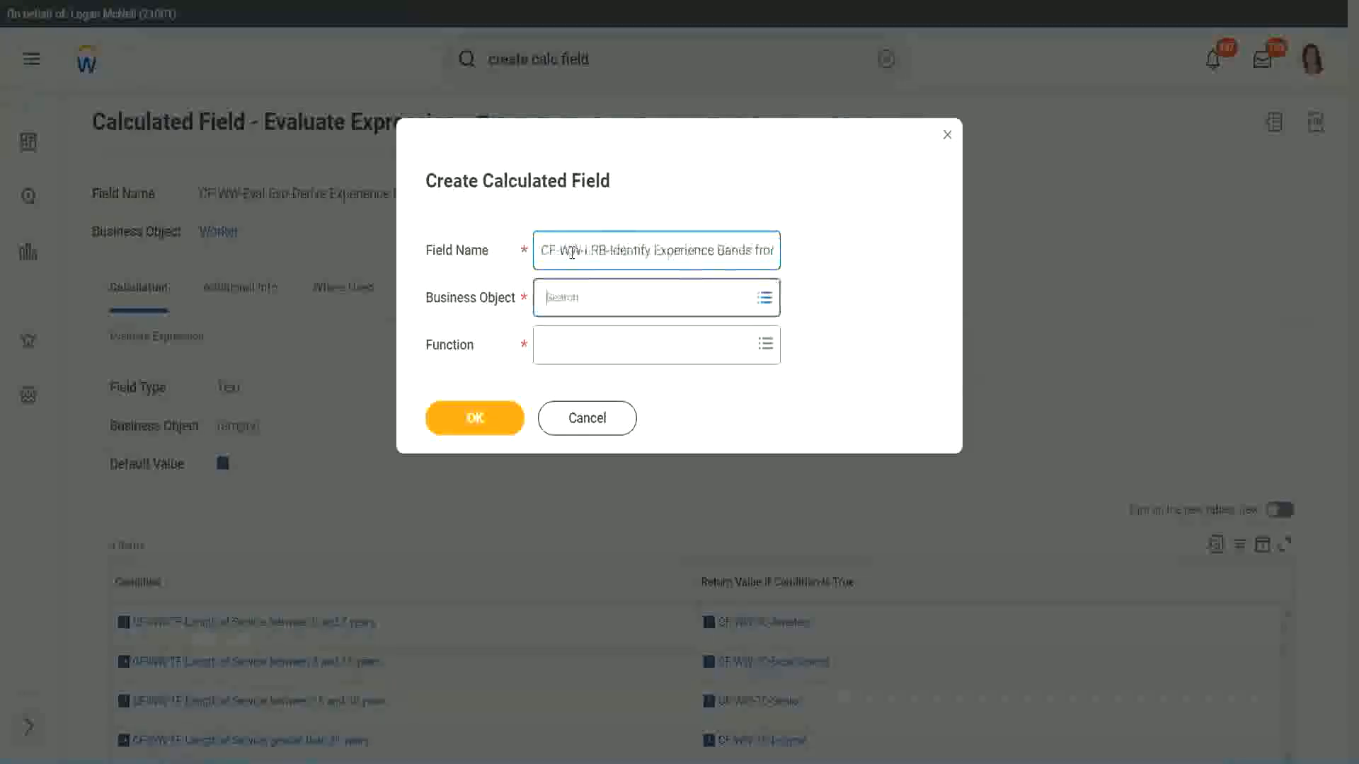
{"action": "type", "text": "wor"}
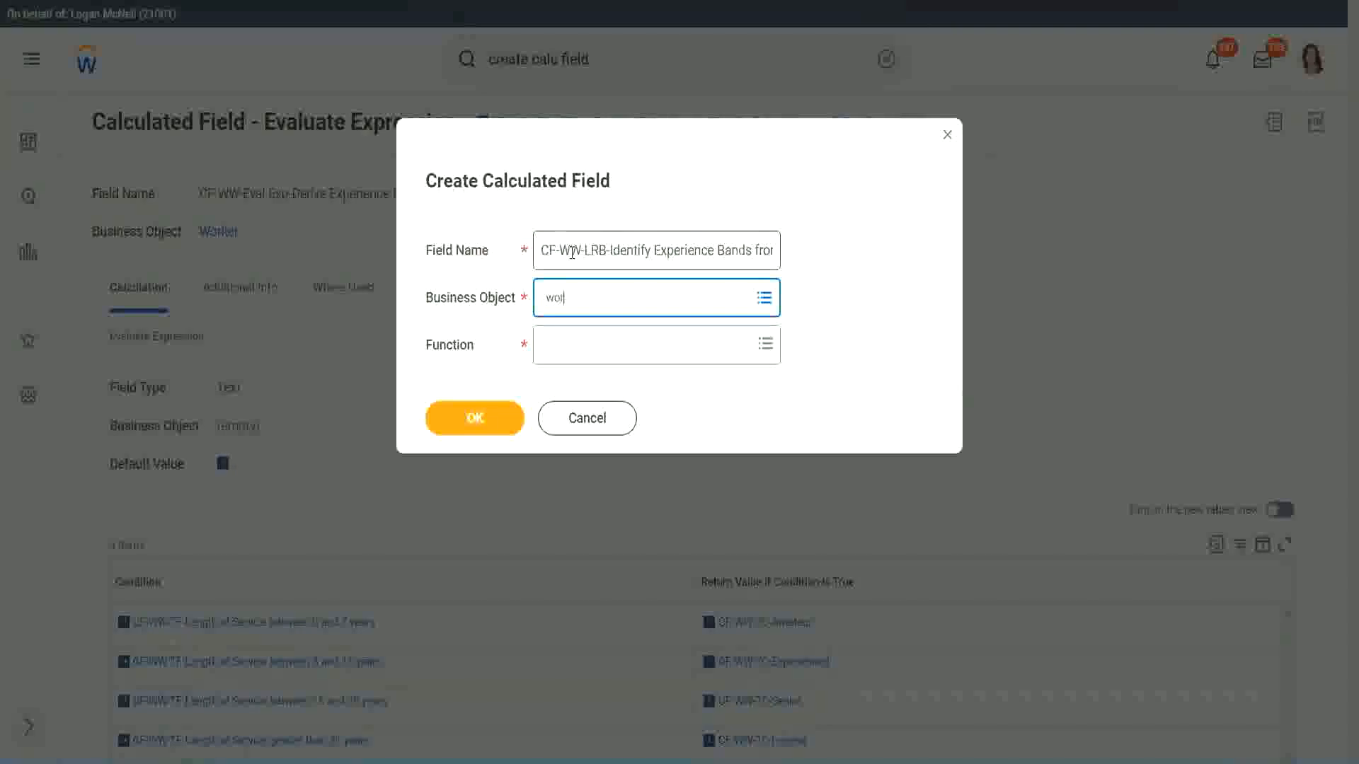
{"action": "type", "text": "ker"}
{"action": "key", "text": "Return"}
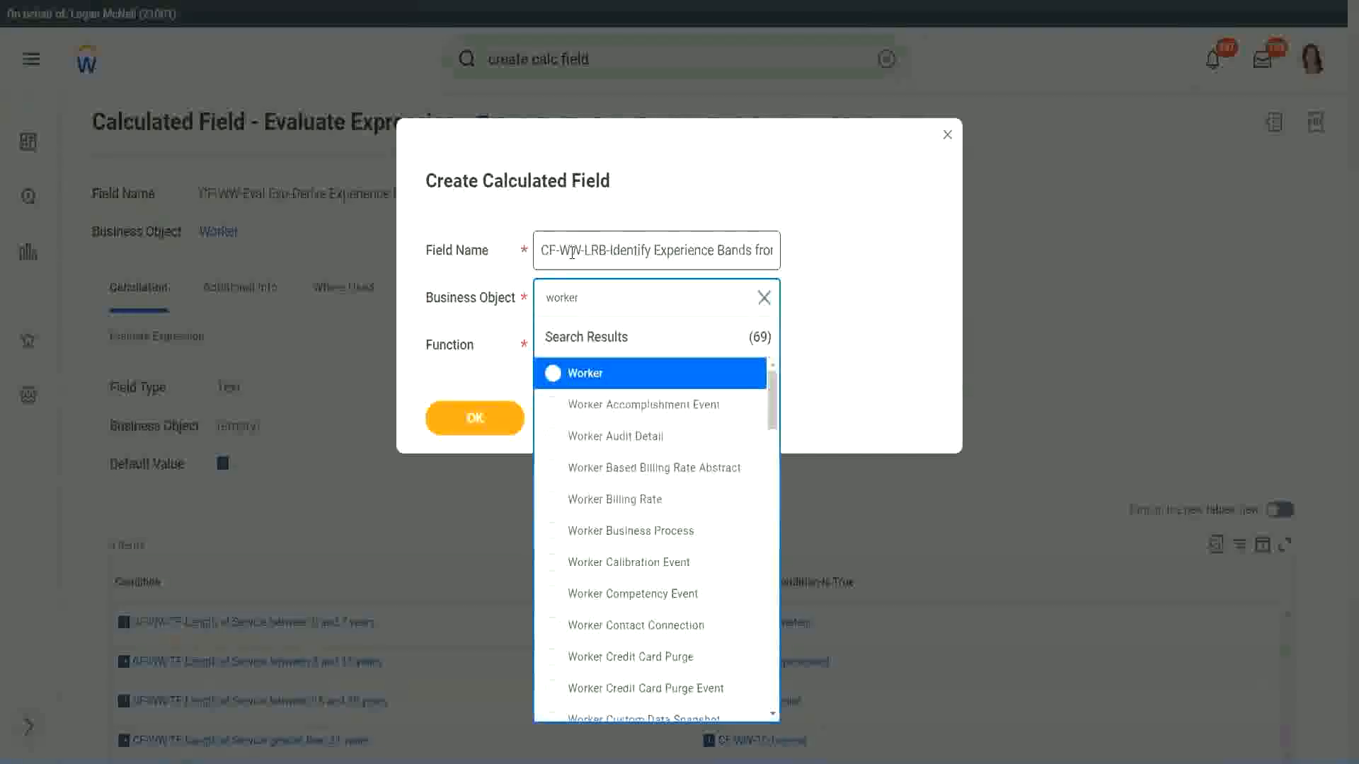
{"action": "key", "text": "Return"}
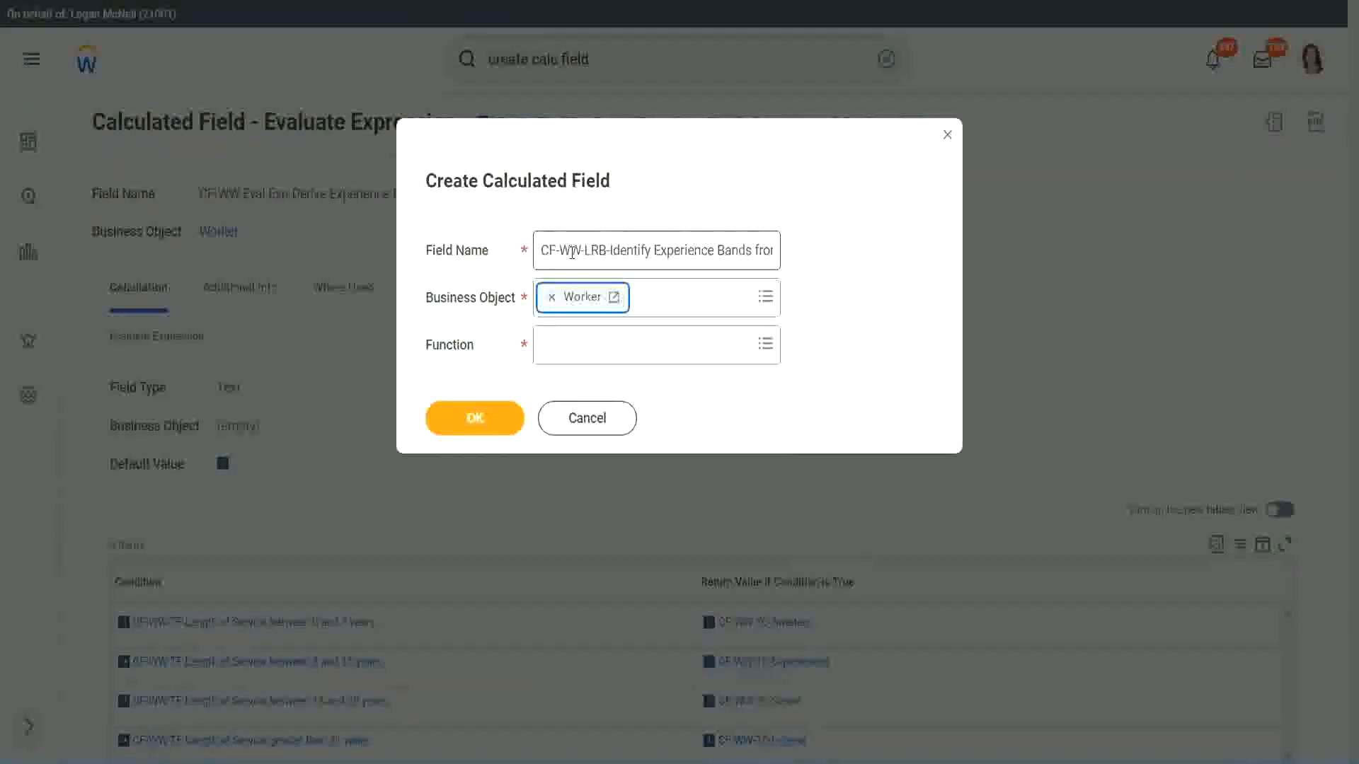
Choose Lookup Range Band as the calculated field's function and confirm the initial setup
{"action": "key", "text": "Tab"}
{"action": "type", "text": "lo"}
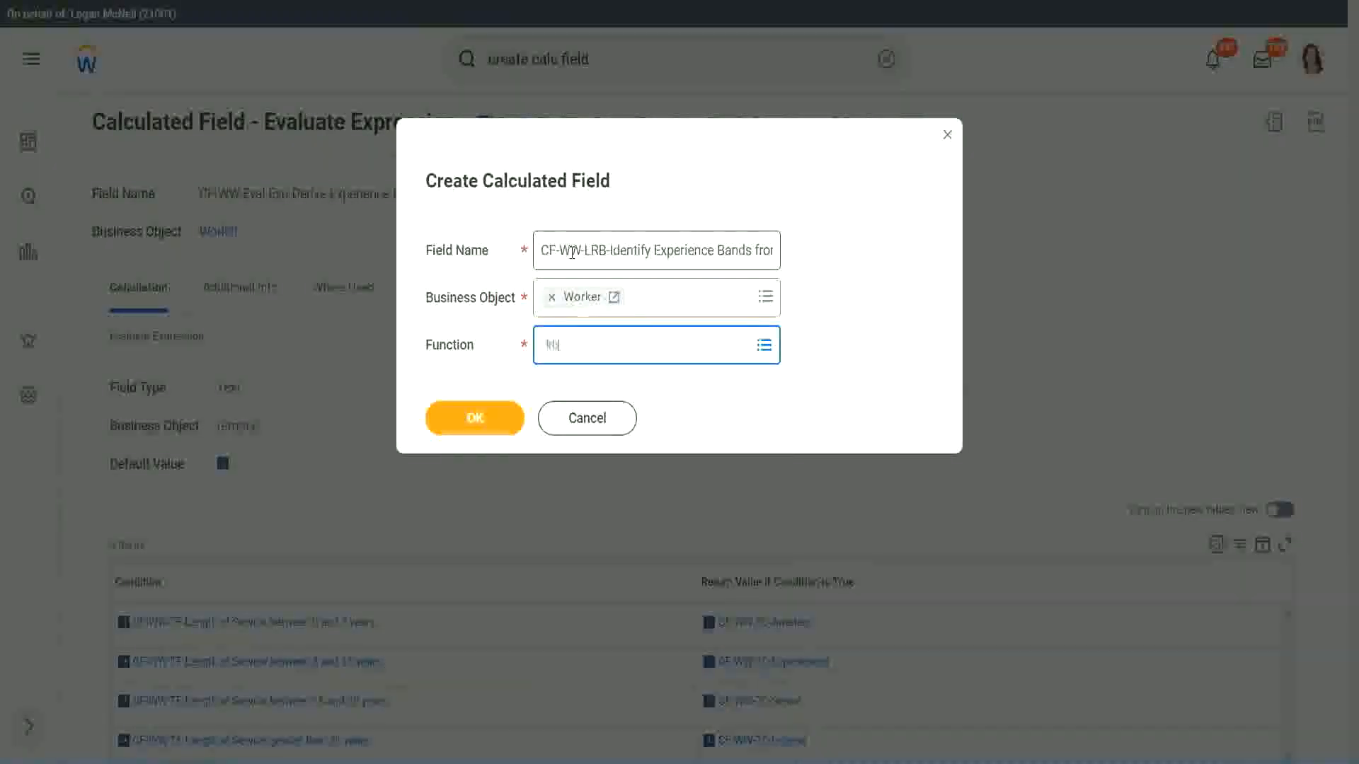
{"action": "key", "text": "Return"}
{"action": "key", "text": "Return"}
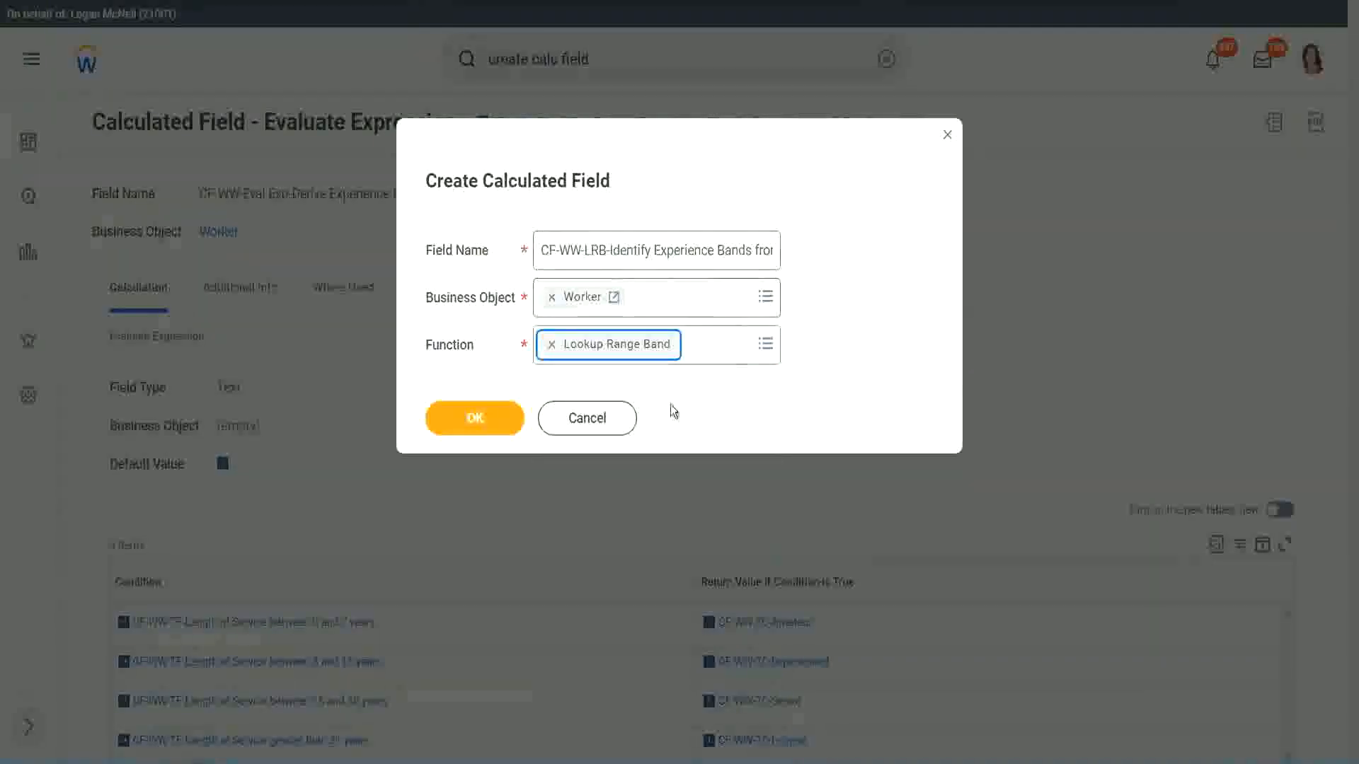
{"action": "left_click", "coordinate": [485, 429]}
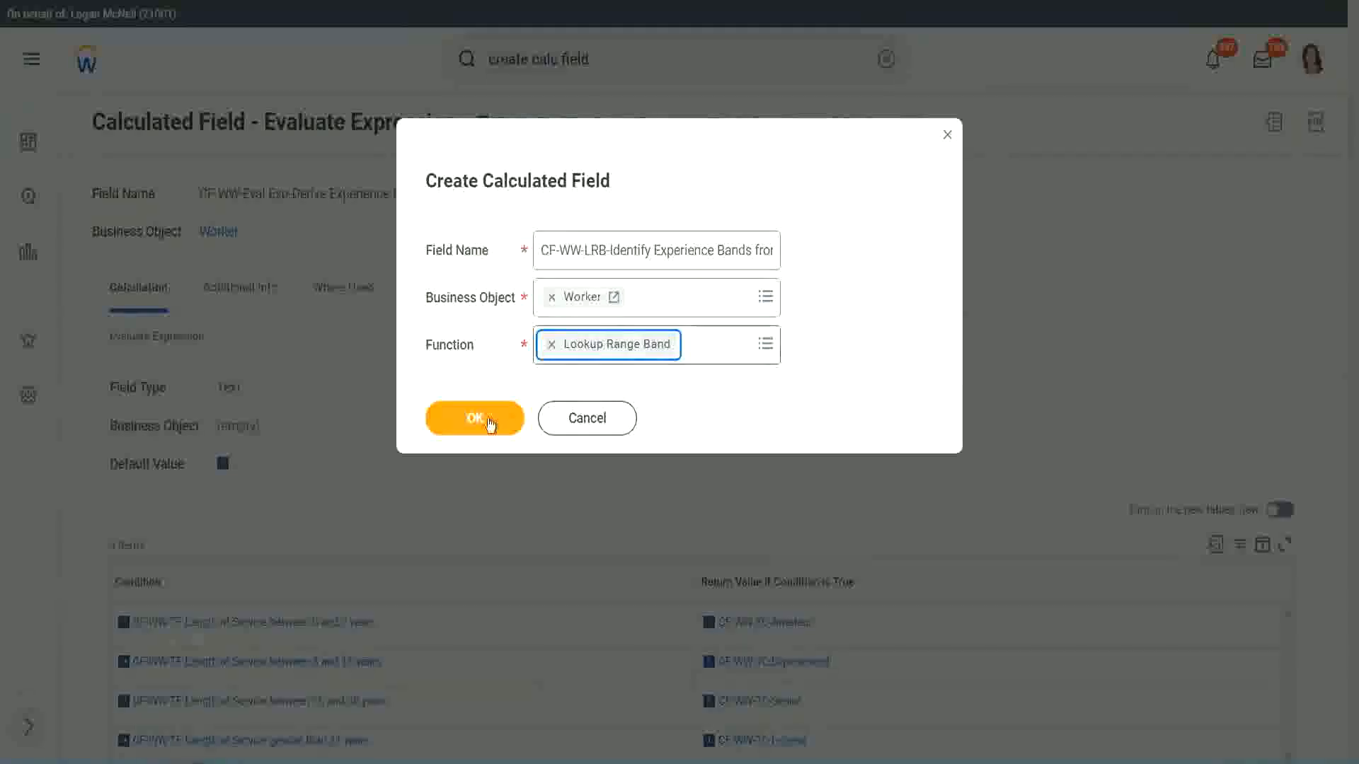
{"action": "left_click", "coordinate": [485, 419]}
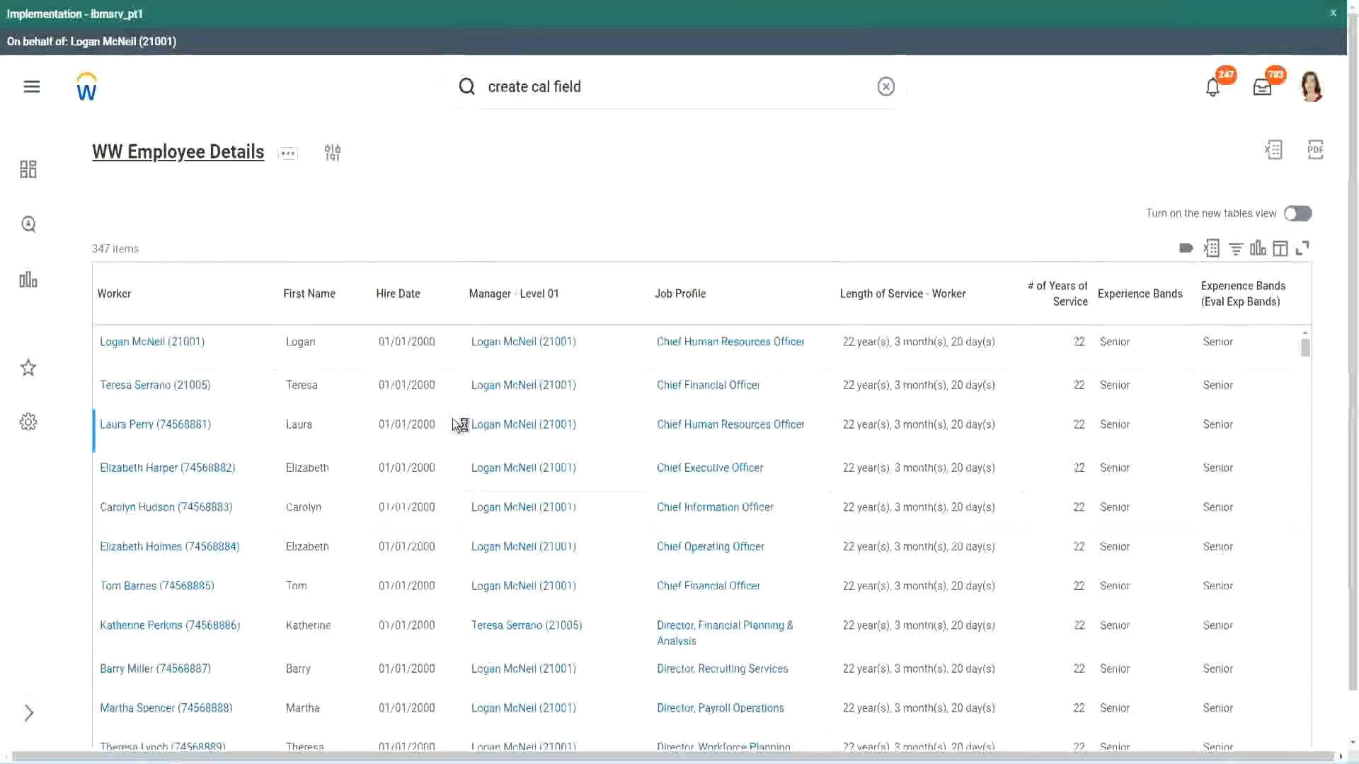
Copy the name "CF-WW-Convert Text To Number-Number of Years from Length of Service" from the report's columns and use it as the source field
{"action": "scroll", "coordinate": [448, 464], "scroll_direction": "down", "scroll_amount": 6}
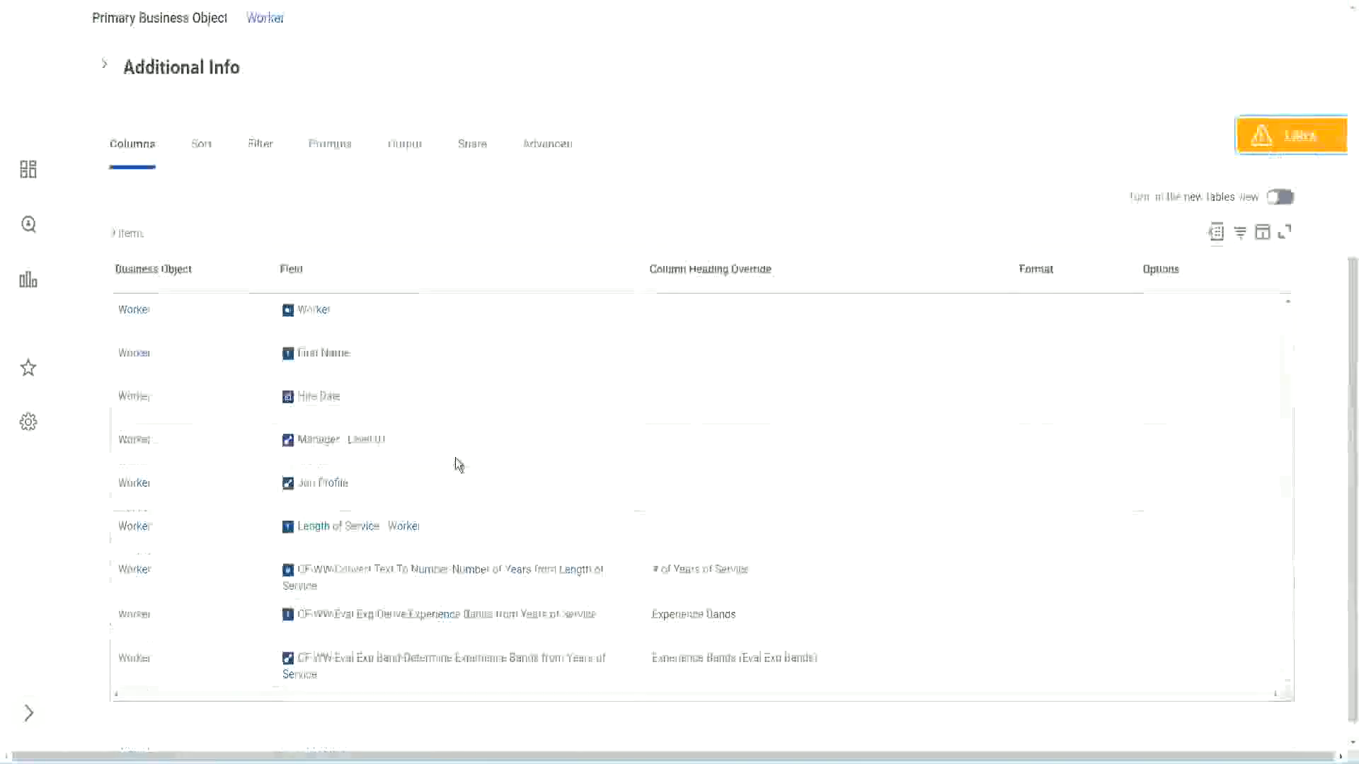
{"action": "right_click", "coordinate": [427, 552]}
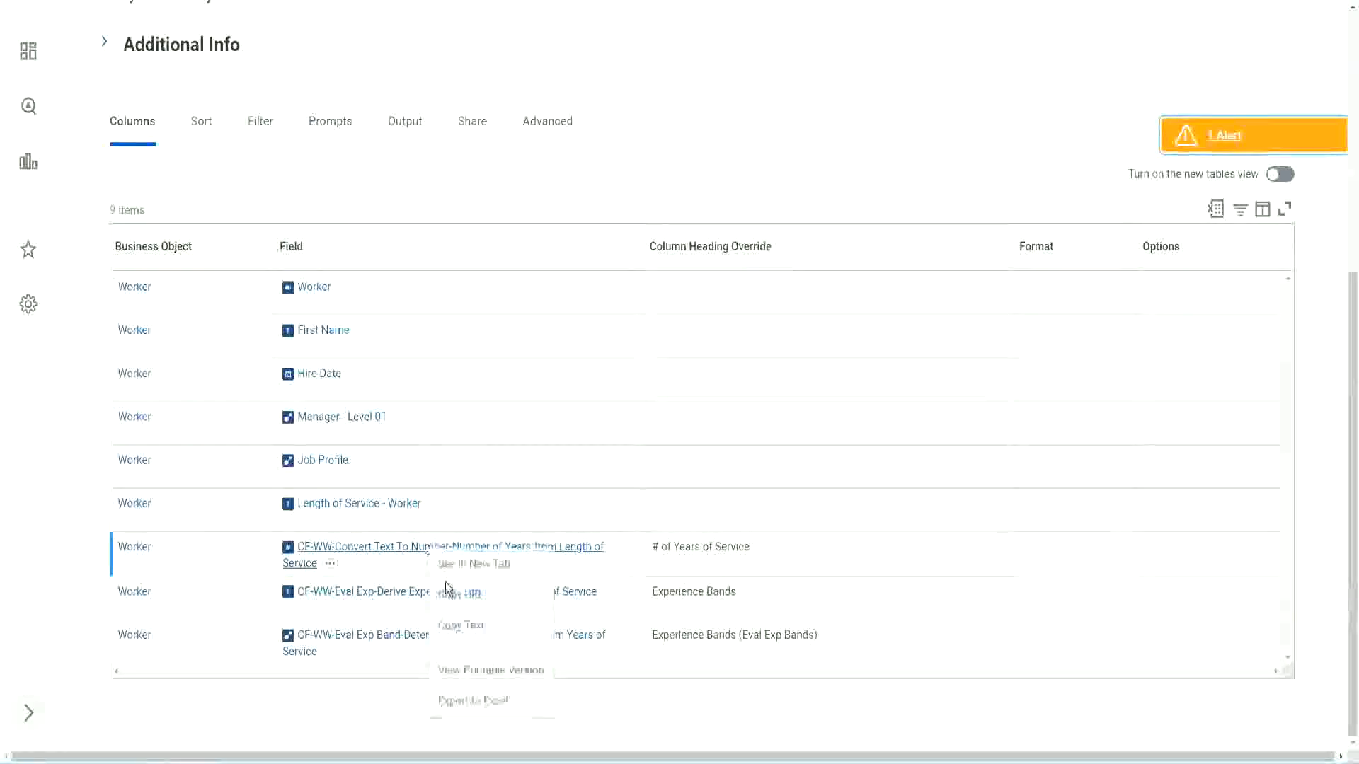
{"action": "left_click", "coordinate": [469, 632]}
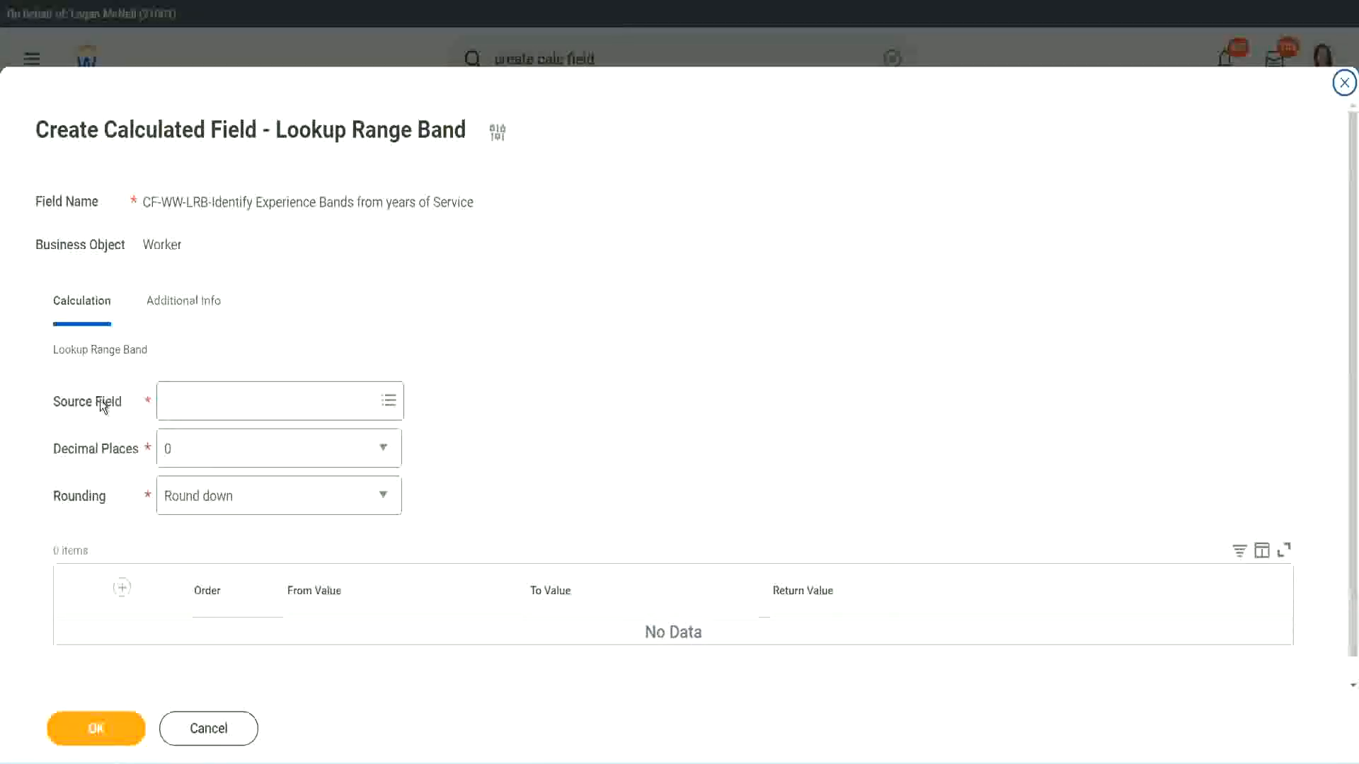
{"action": "left_click", "coordinate": [212, 403]}
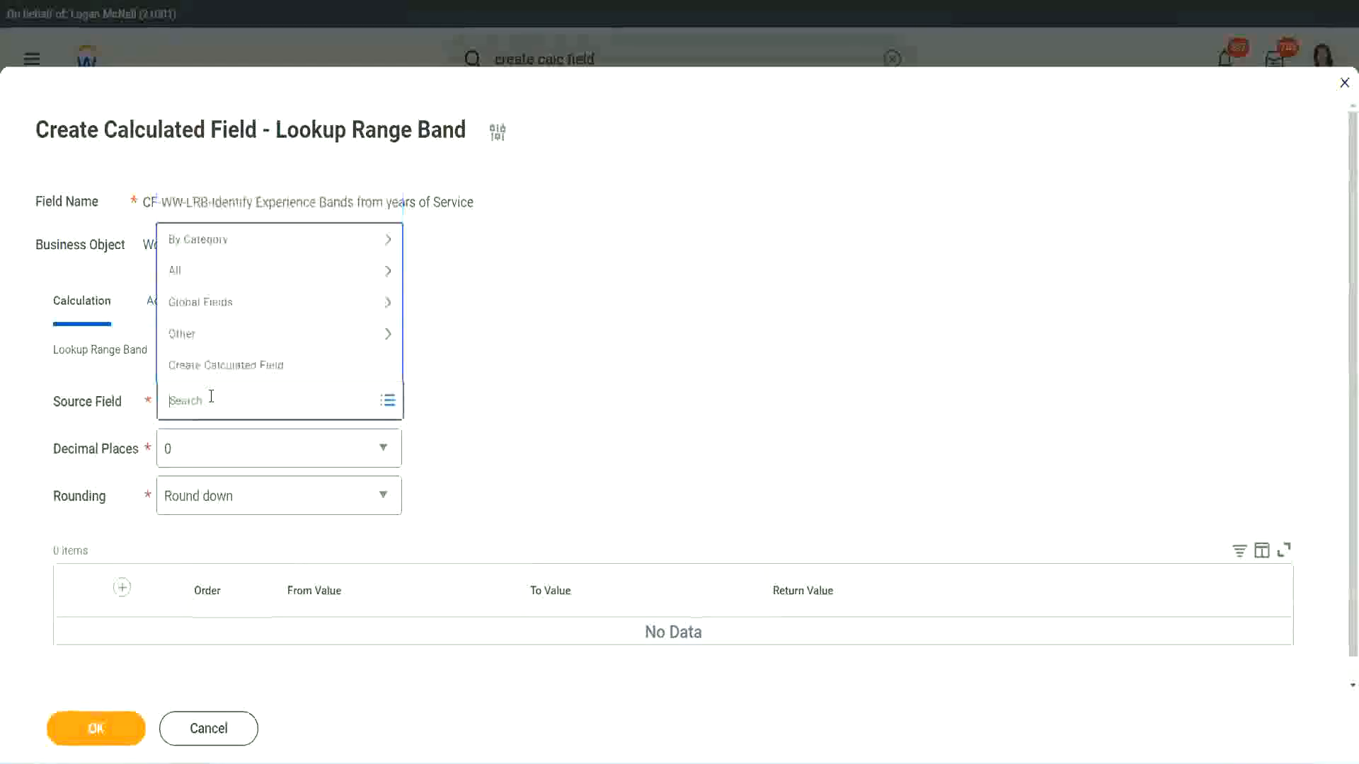
{"action": "key", "text": "ctrl+v"}
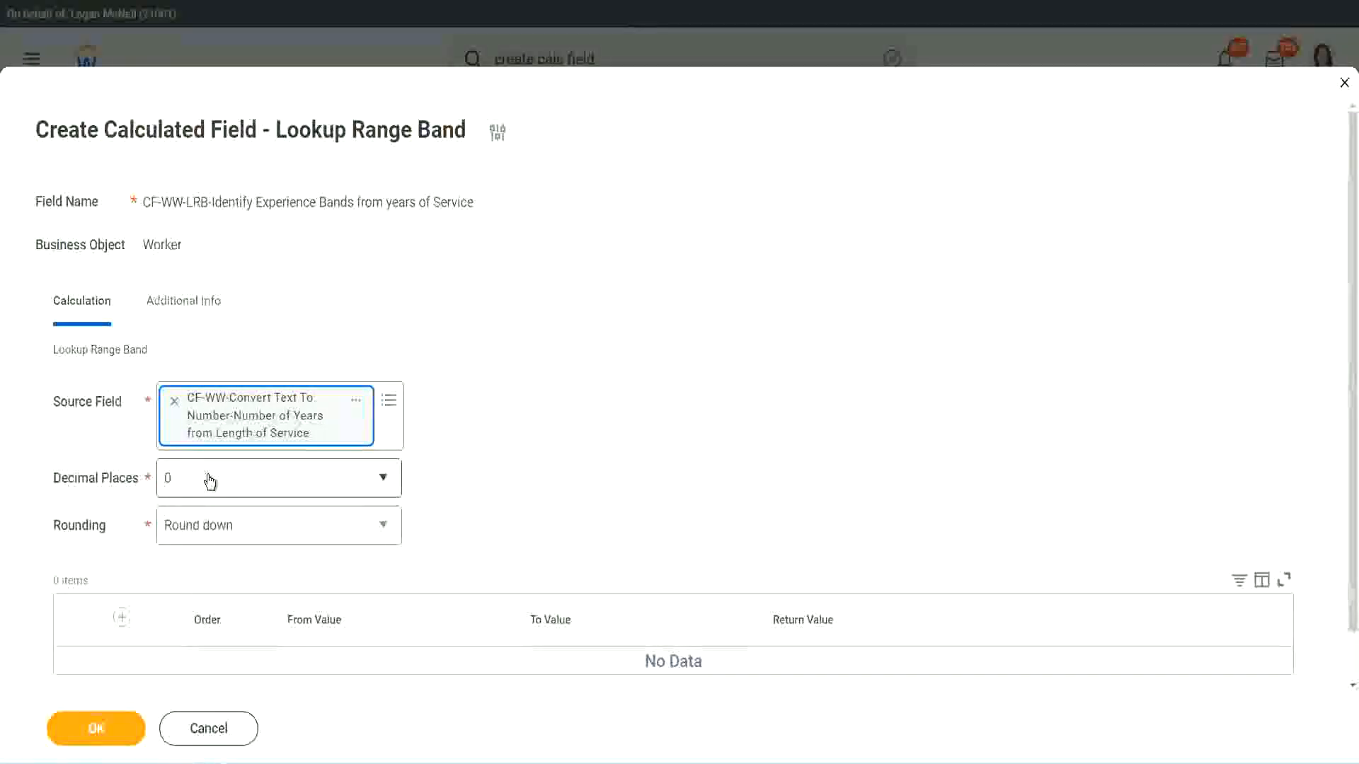
Review the decimal places options, leaving 0 selected, and set the rounding to Round
{"action": "left_click", "coordinate": [265, 487]}
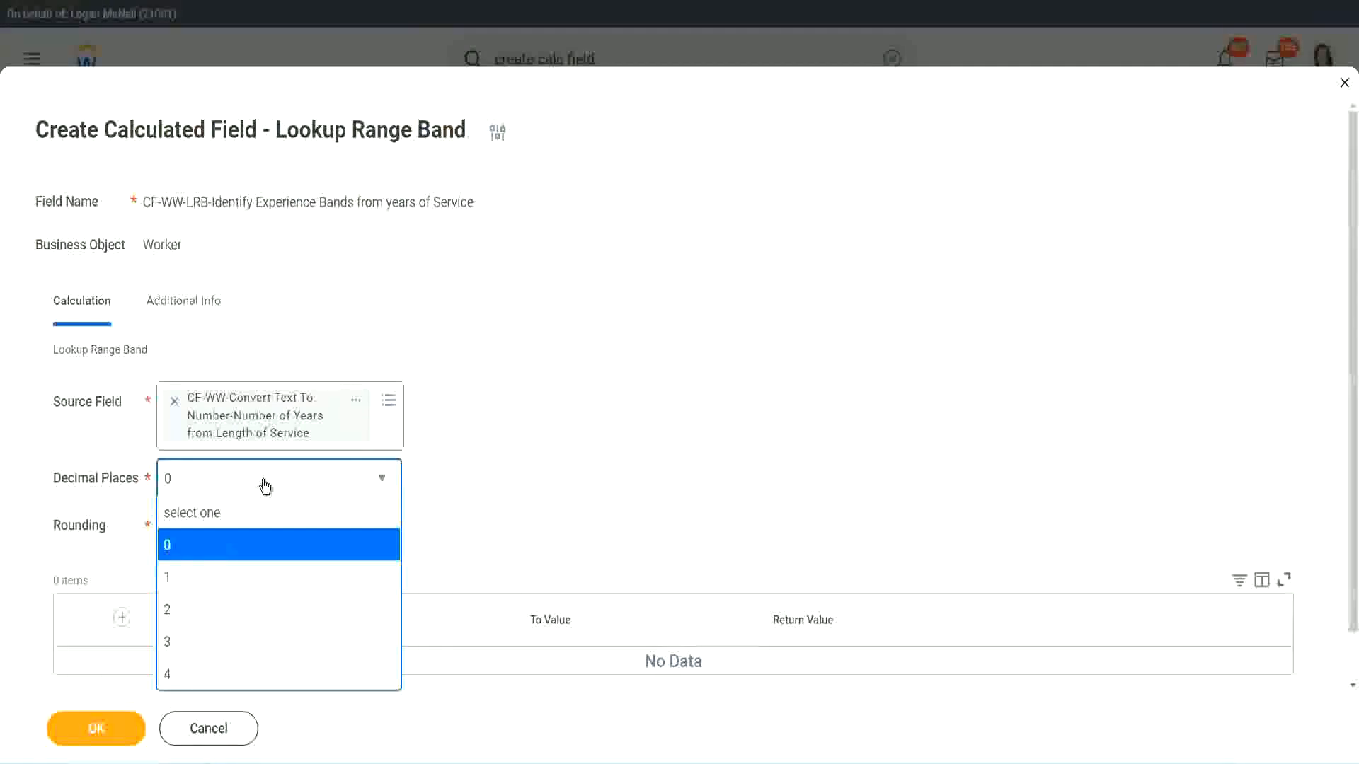
{"action": "left_click", "coordinate": [529, 466]}
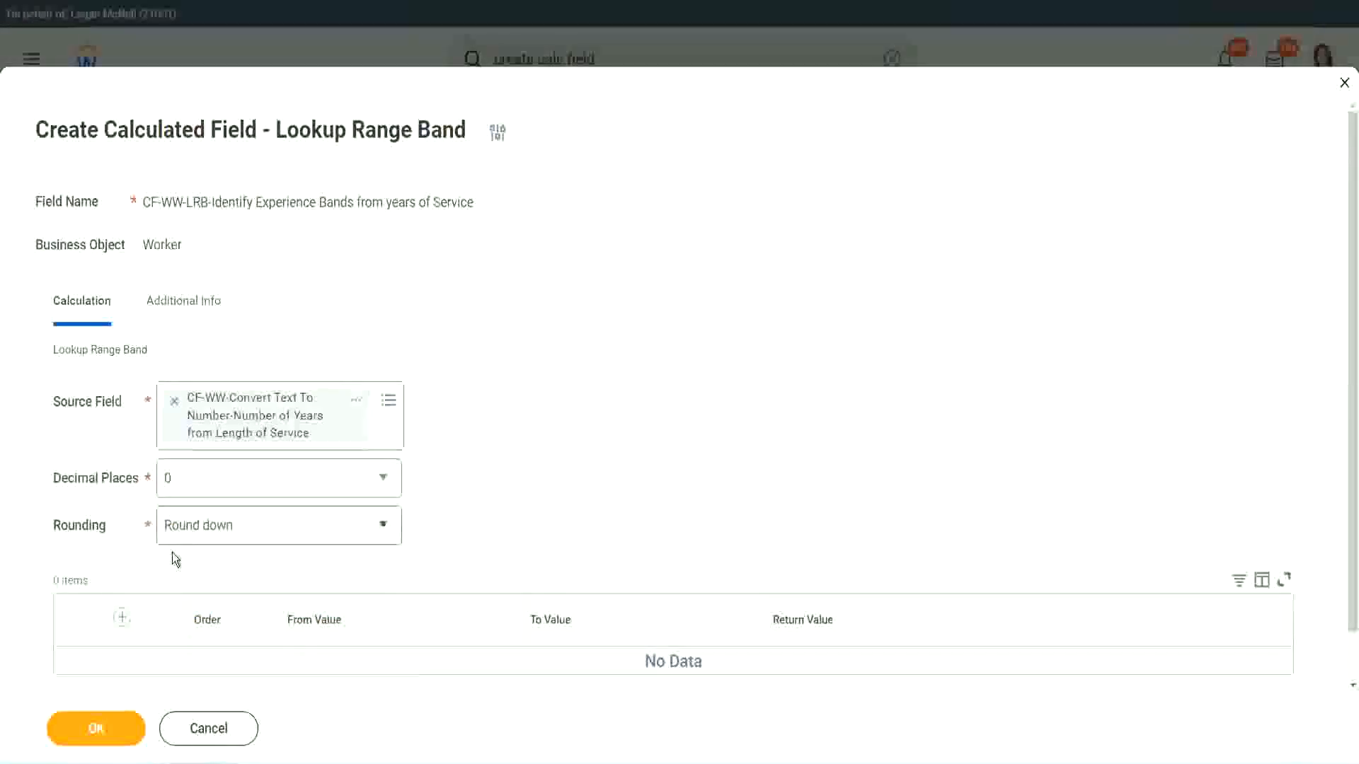
{"action": "left_click", "coordinate": [218, 529]}
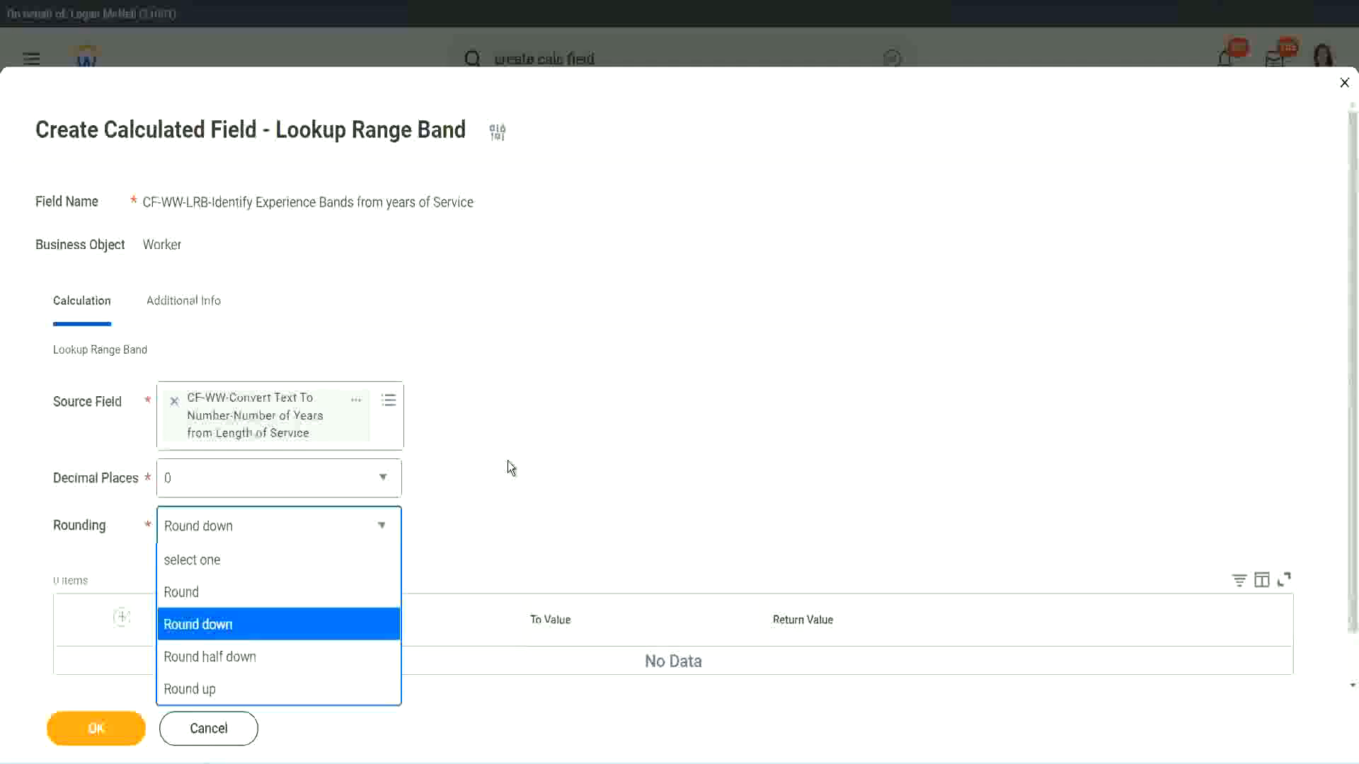
{"action": "left_click", "coordinate": [478, 521]}
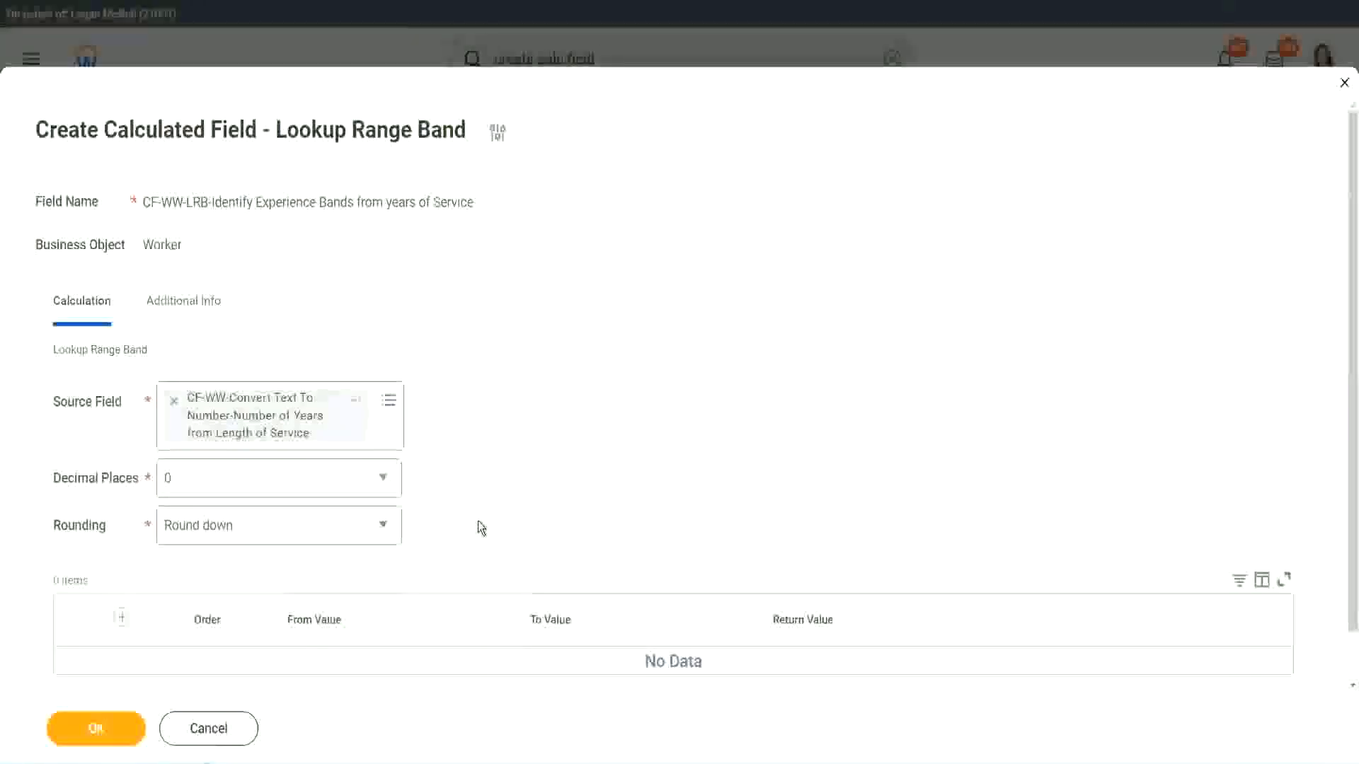
{"action": "left_click", "coordinate": [234, 532]}
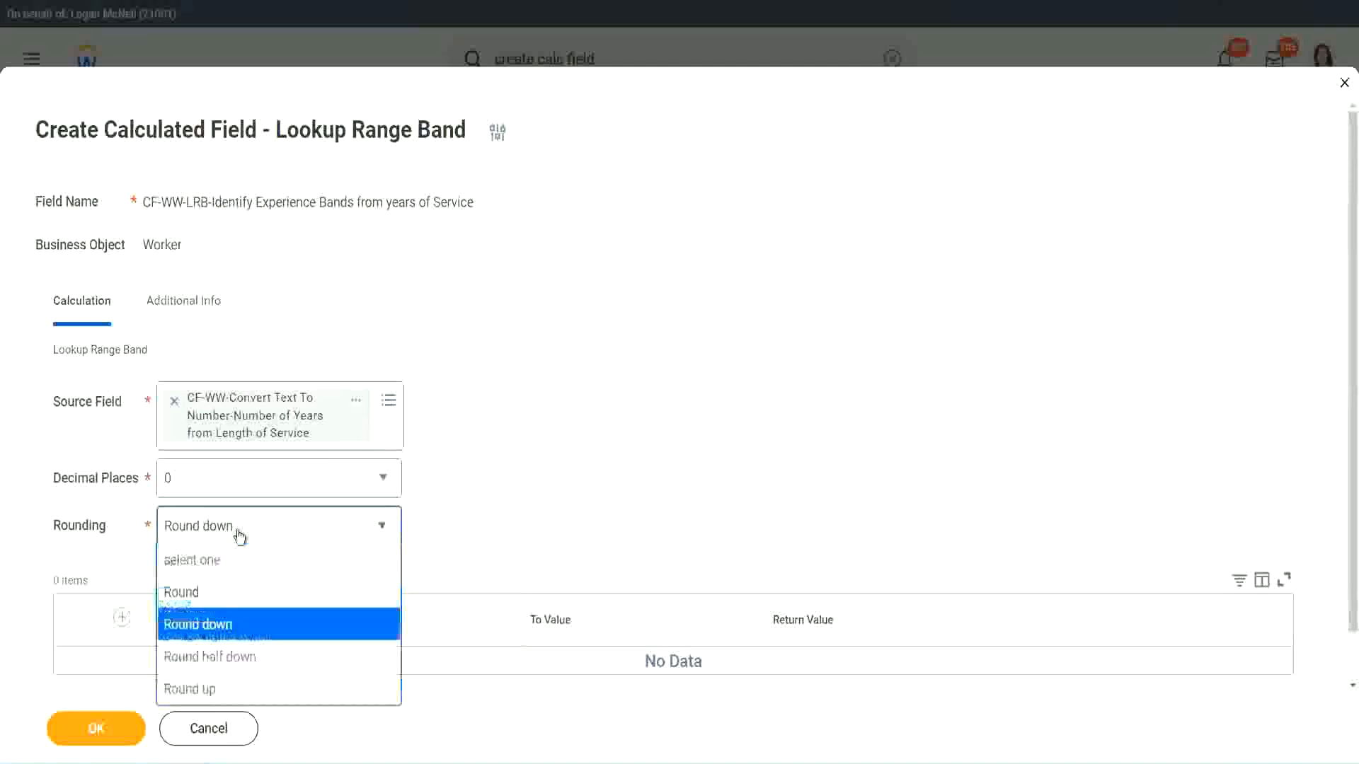
{"action": "left_click", "coordinate": [227, 599]}
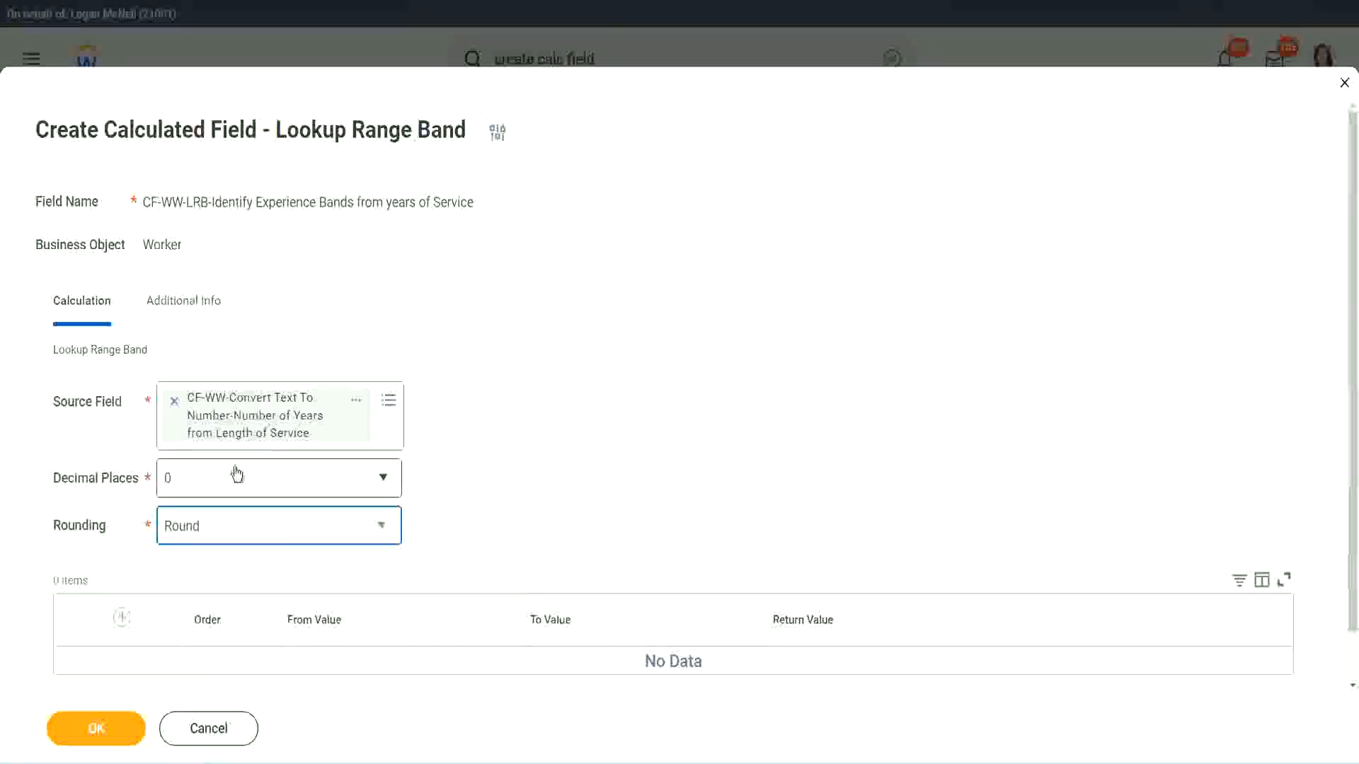
Add a range band row from 0 to 7 with the return value "Amateur"
{"action": "left_click", "coordinate": [124, 618]}
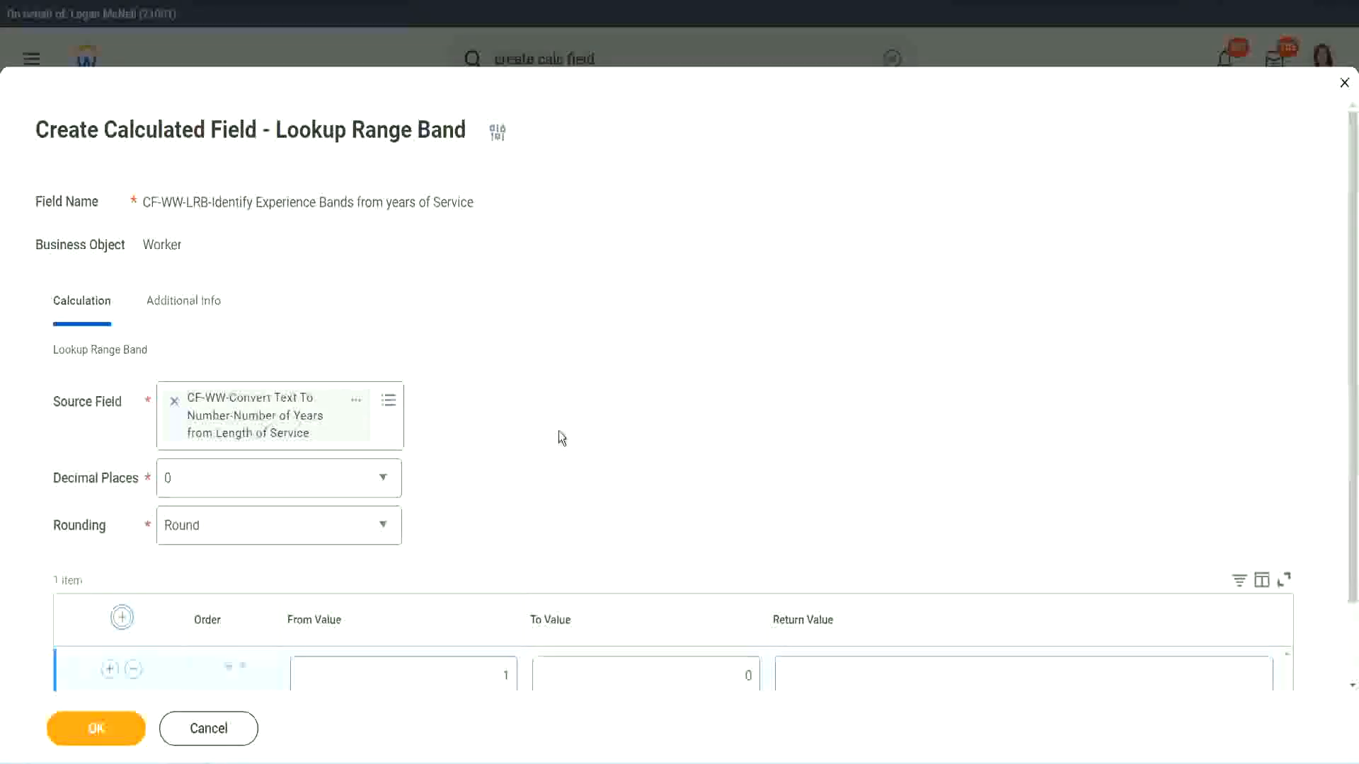
{"action": "scroll", "coordinate": [562, 433], "scroll_direction": "down", "scroll_amount": 2}
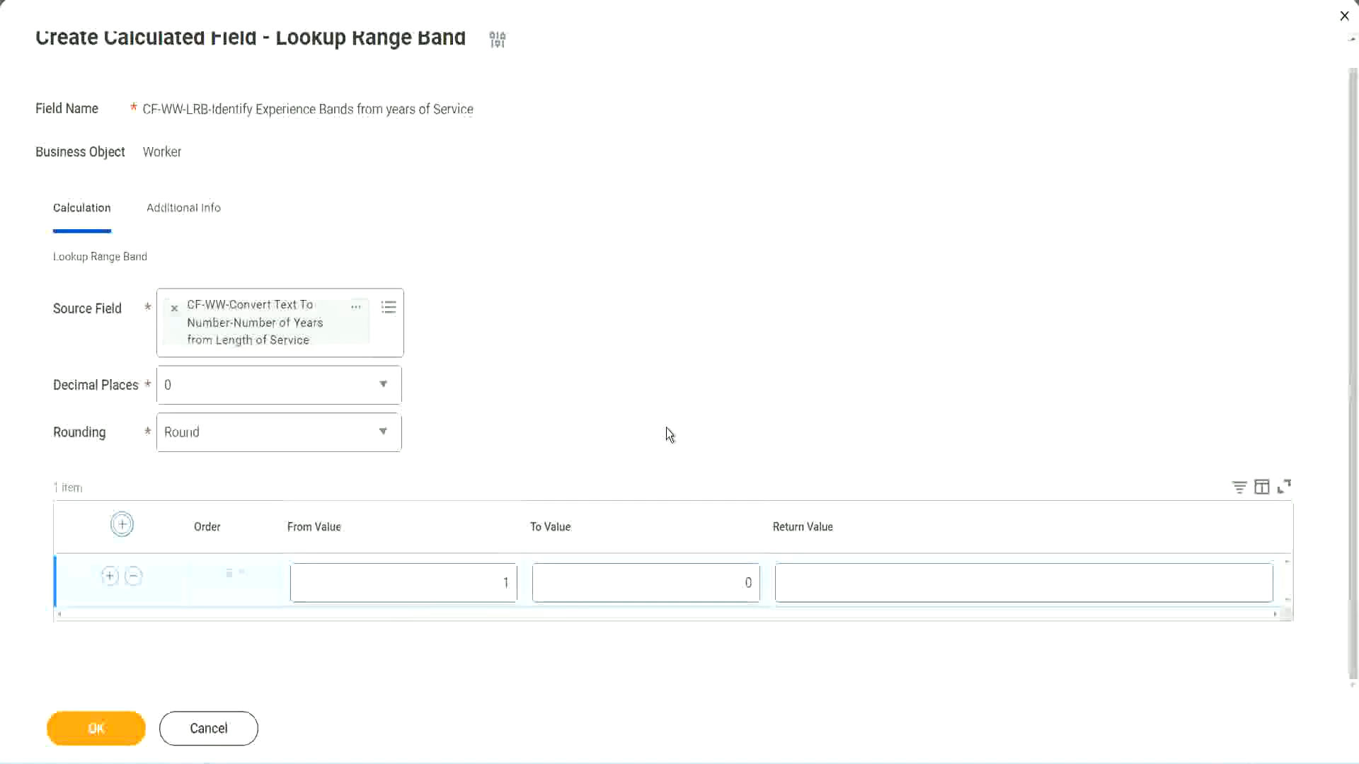
{"action": "left_click", "coordinate": [495, 588]}
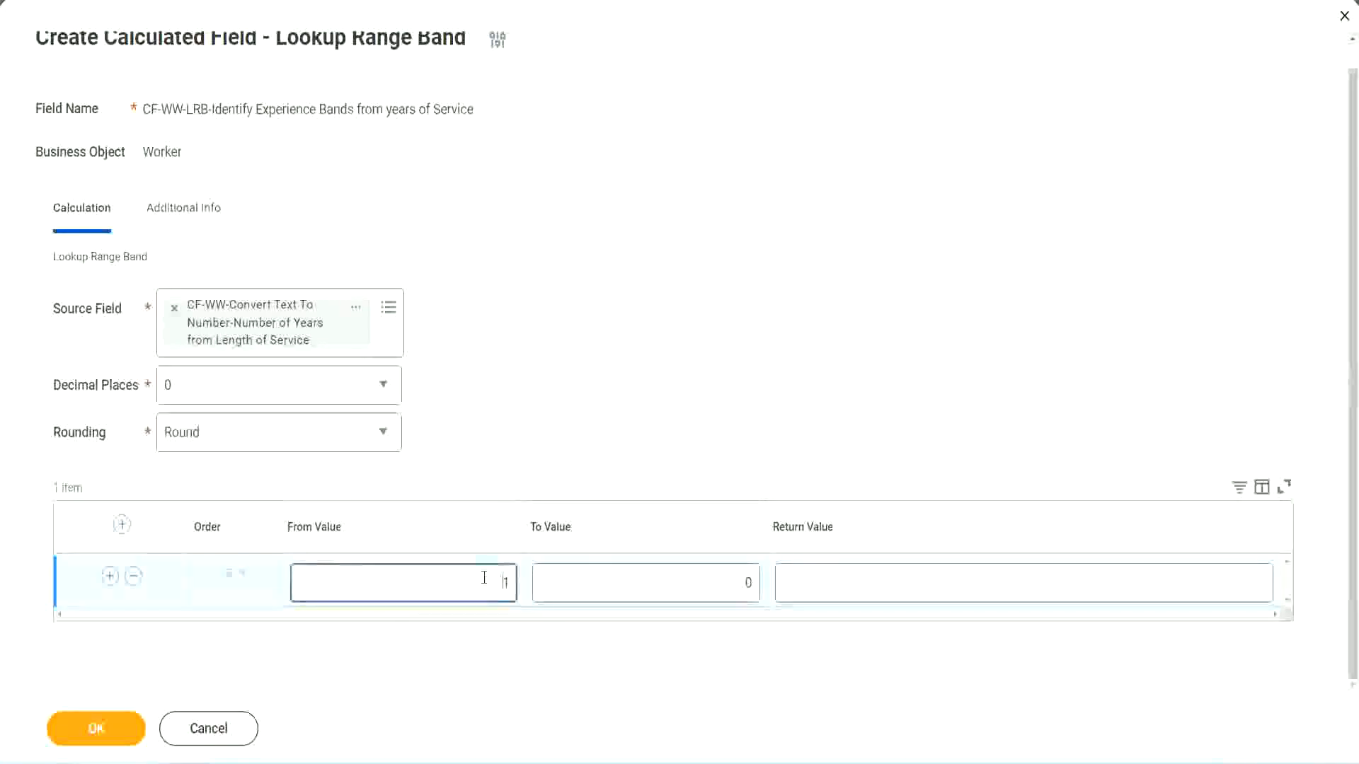
{"action": "type", "text": "0"}
{"action": "key", "text": "Tab"}
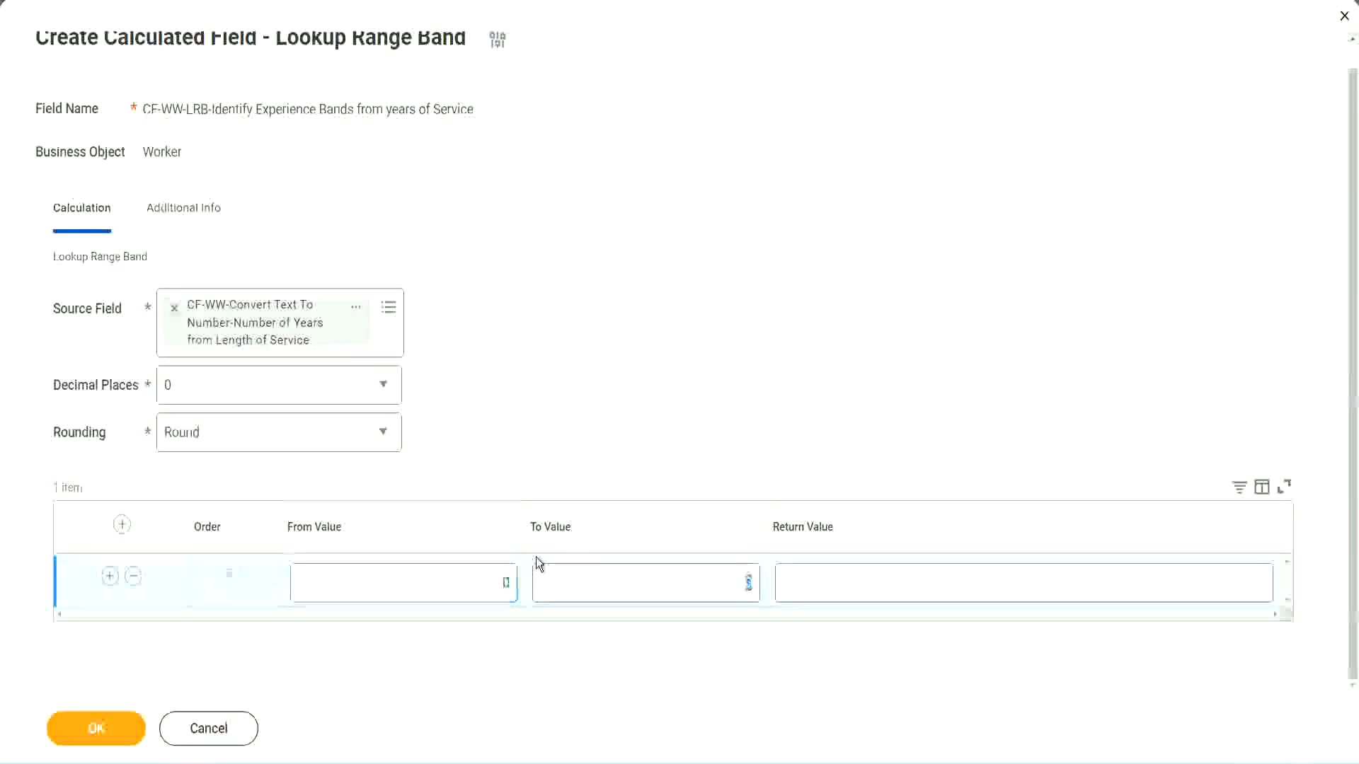
{"action": "type", "text": "7"}
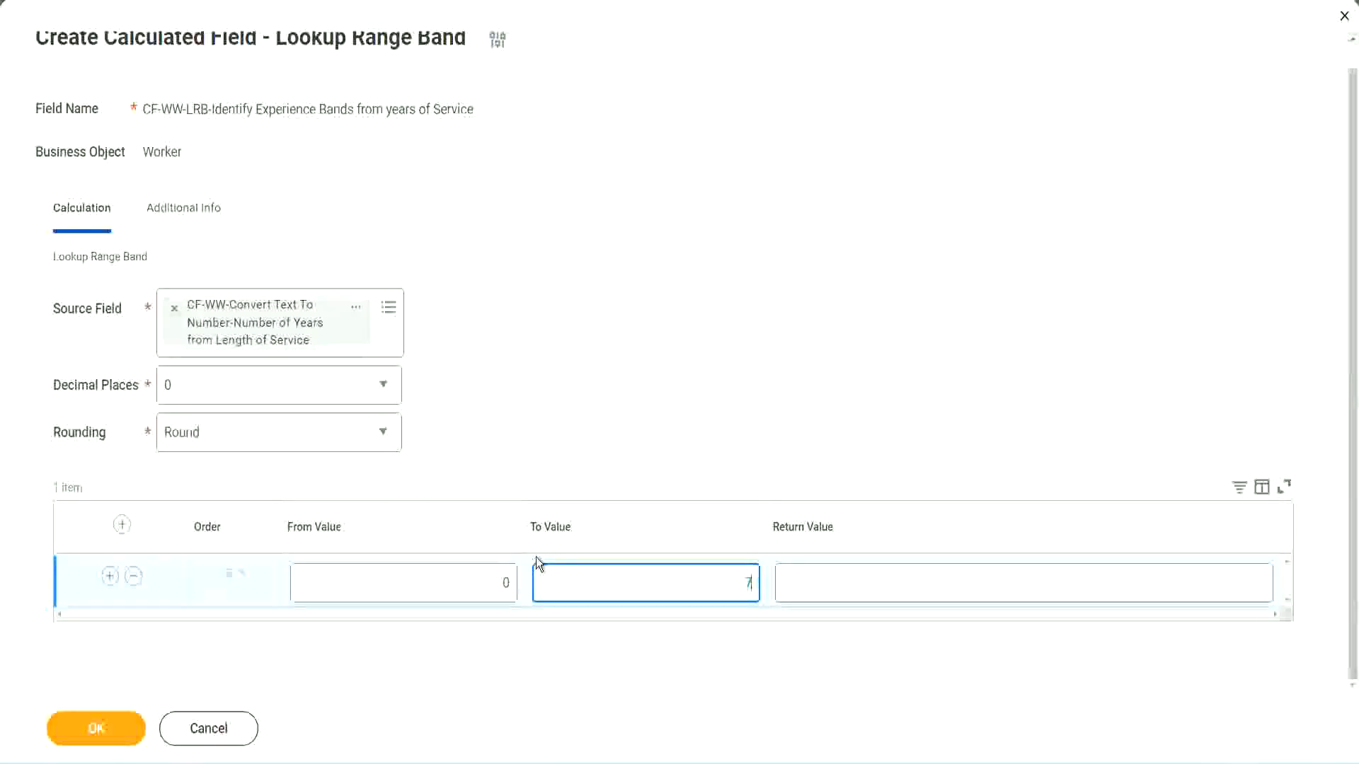
{"action": "key", "text": "Tab"}
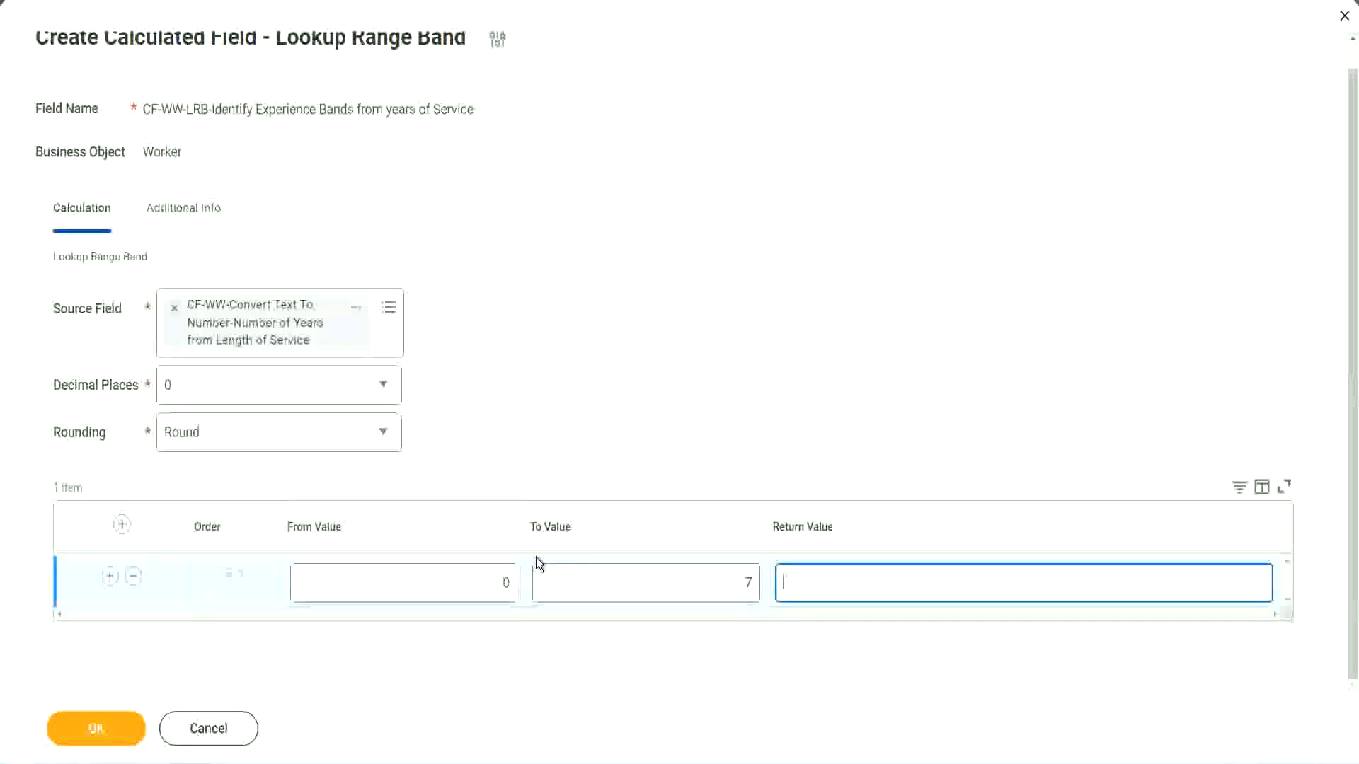
{"action": "type", "text": "Amateur"}
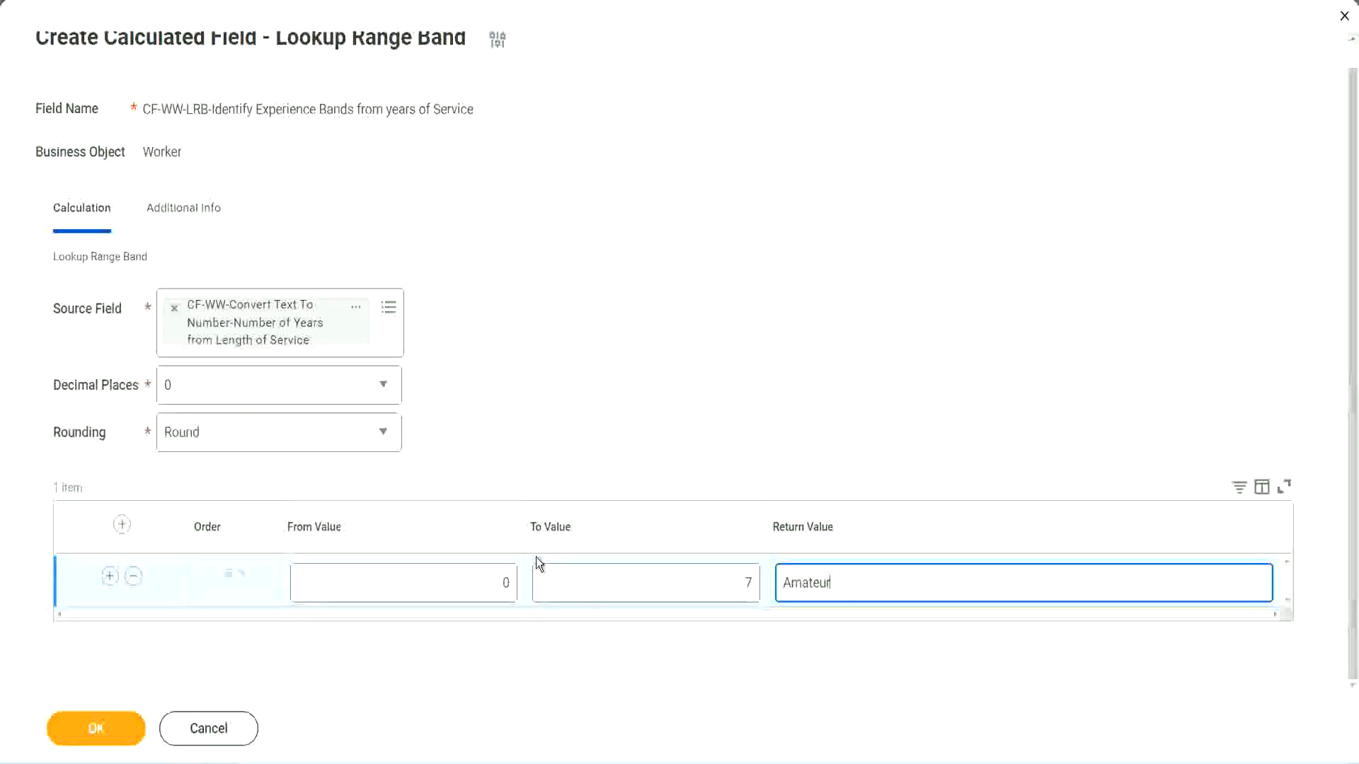
{"action": "left_click", "coordinate": [470, 582]}
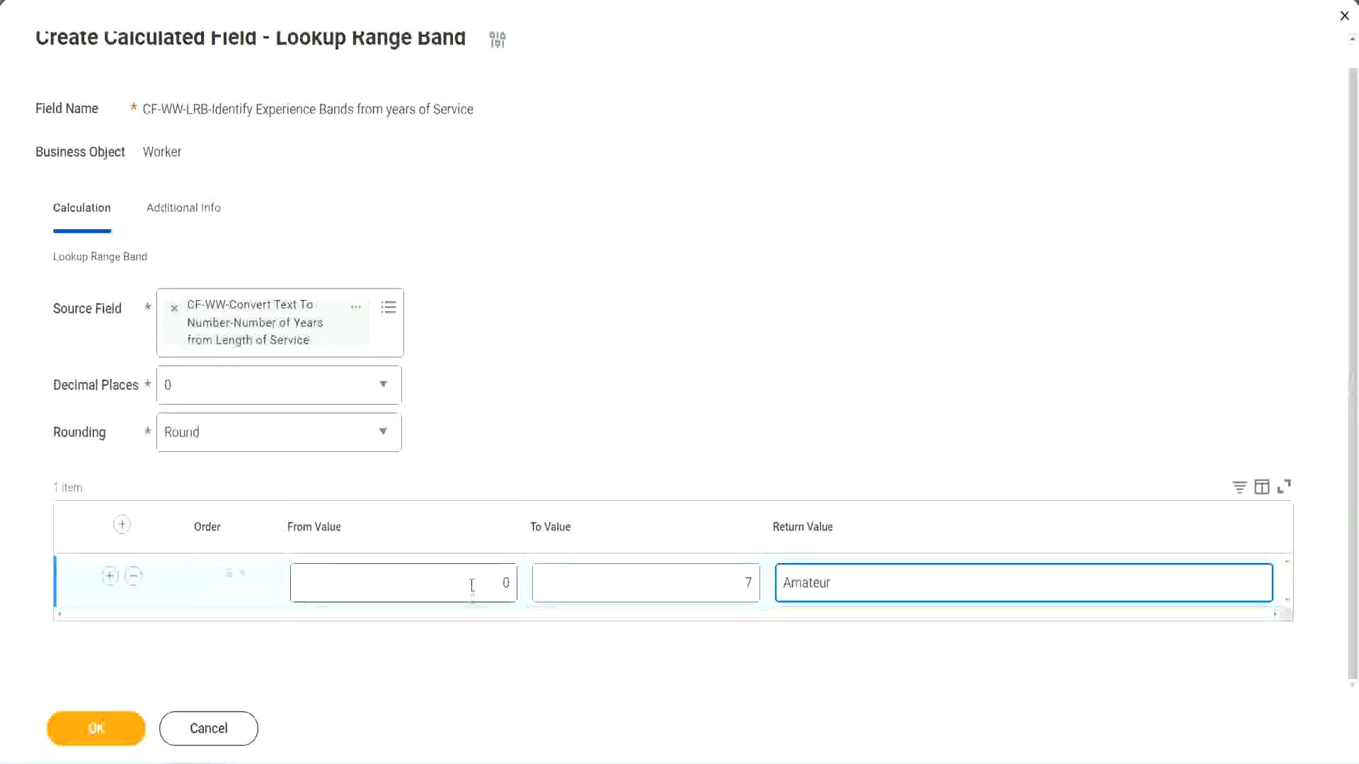
{"action": "left_click", "coordinate": [735, 574]}
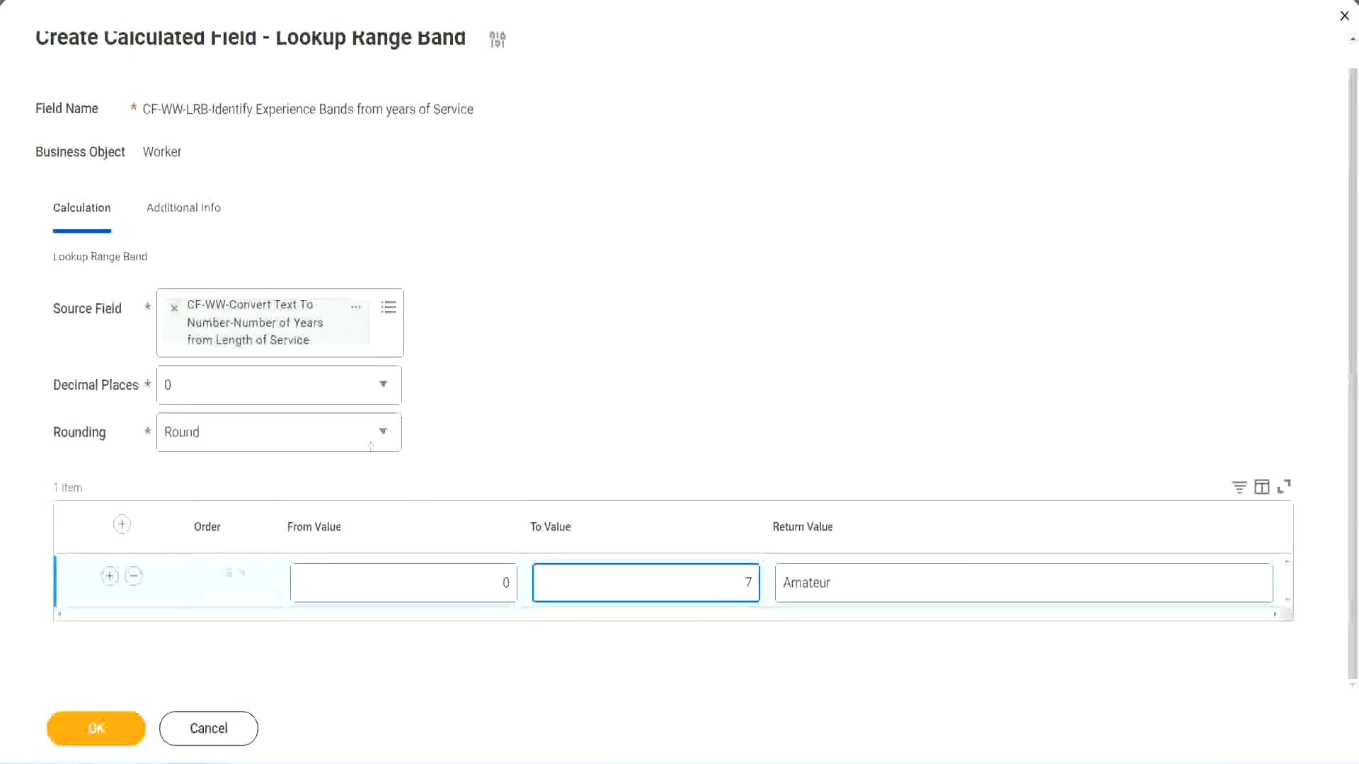
{"action": "mouse_move", "coordinate": [568, 494]}
{"action": "left_mouse_down"}
{"action": "mouse_move", "coordinate": [375, 346]}
{"action": "mouse_move", "coordinate": [345, 357]}
{"action": "left_mouse_up"}
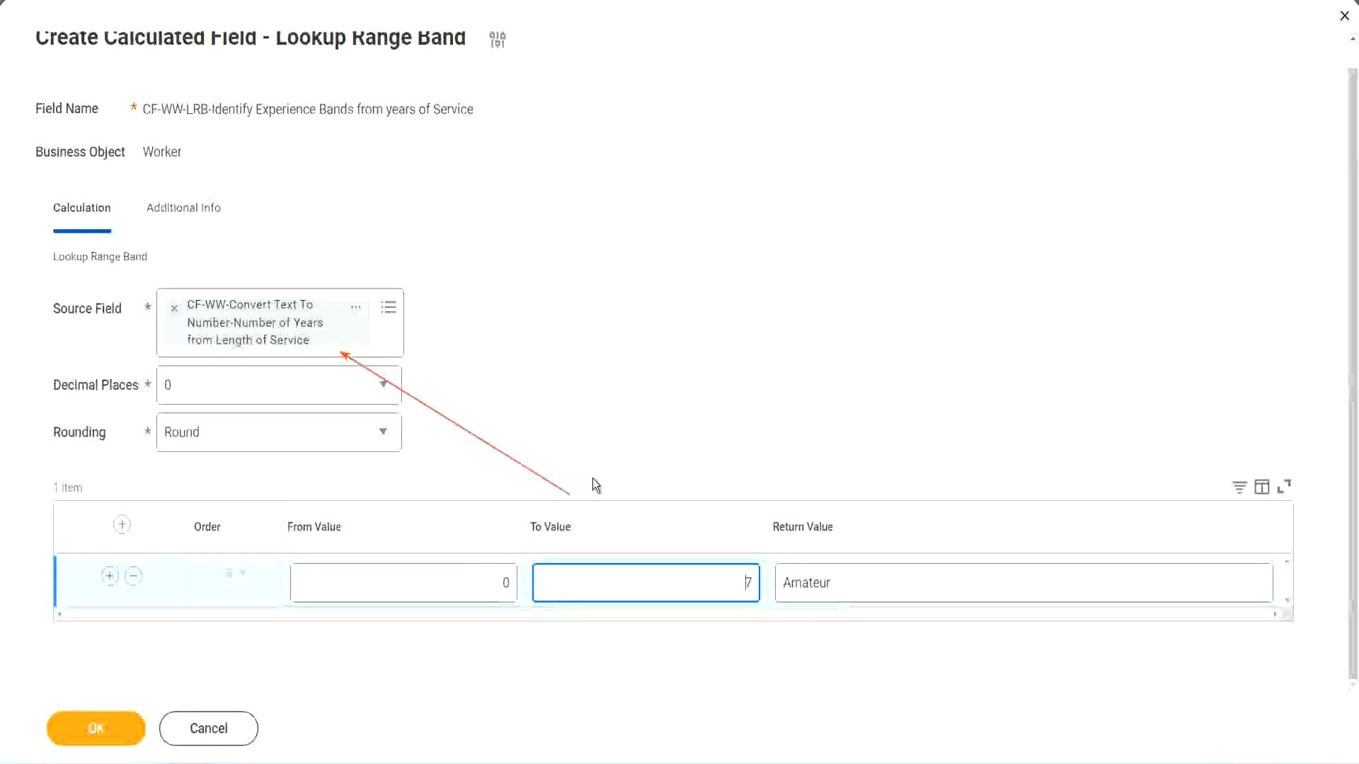
Add a second range band row from 8 to 15 with the return value "Experienced"
{"action": "left_click", "coordinate": [109, 577]}
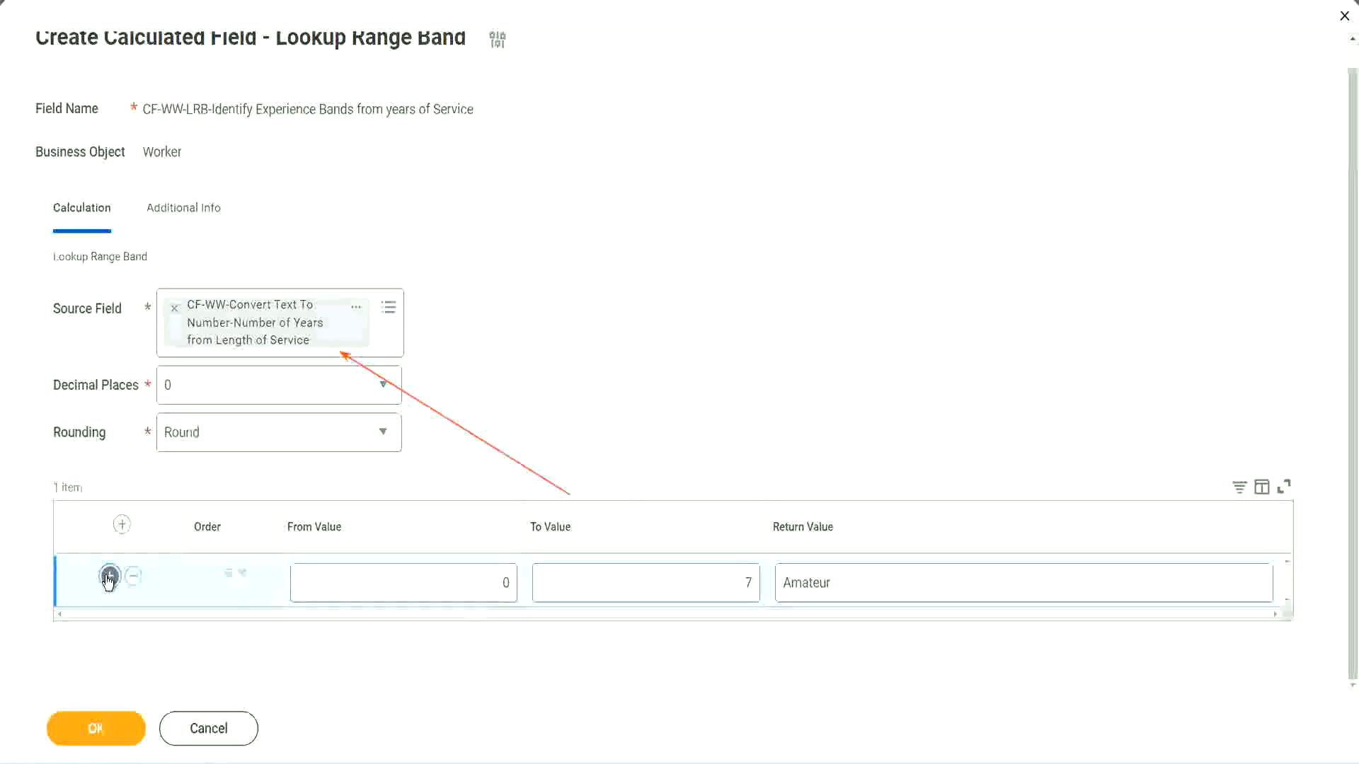
{"action": "double_click", "coordinate": [507, 635]}
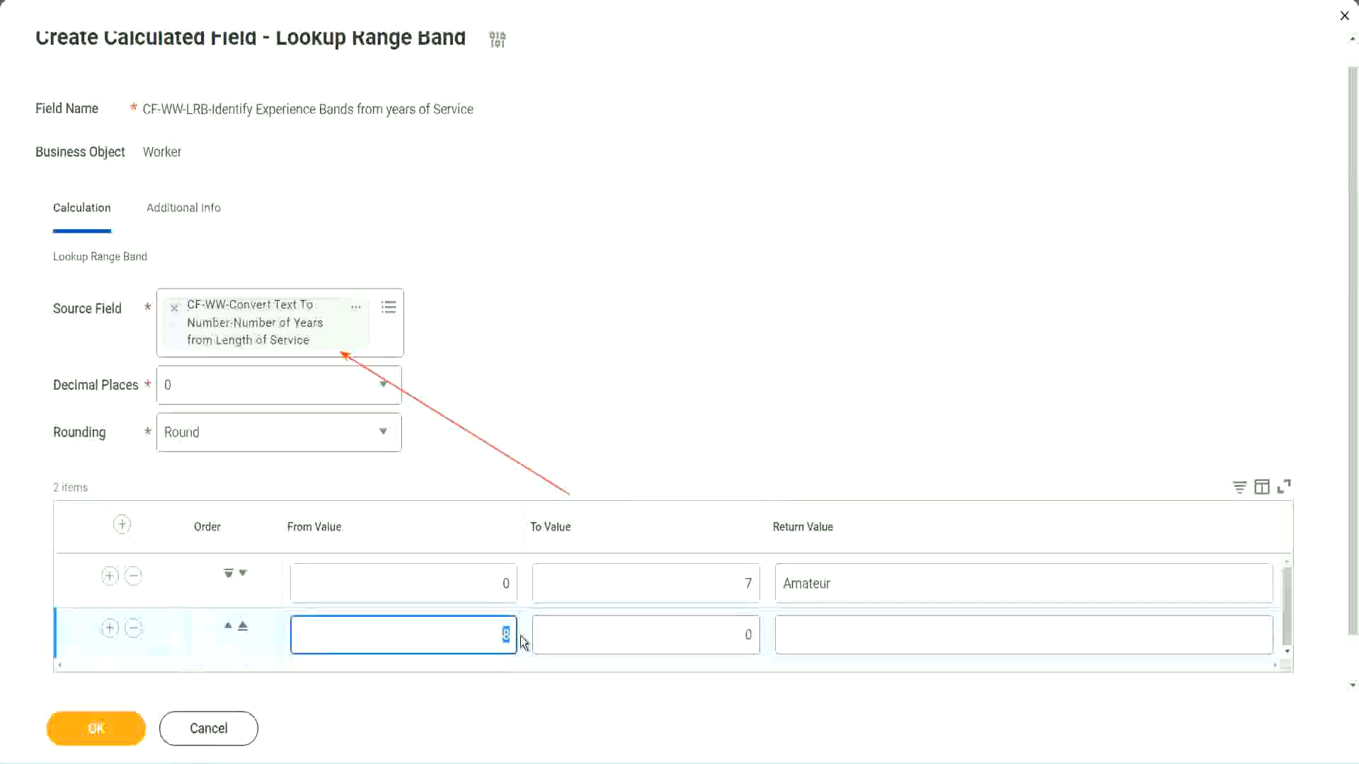
{"action": "left_click", "coordinate": [488, 588]}
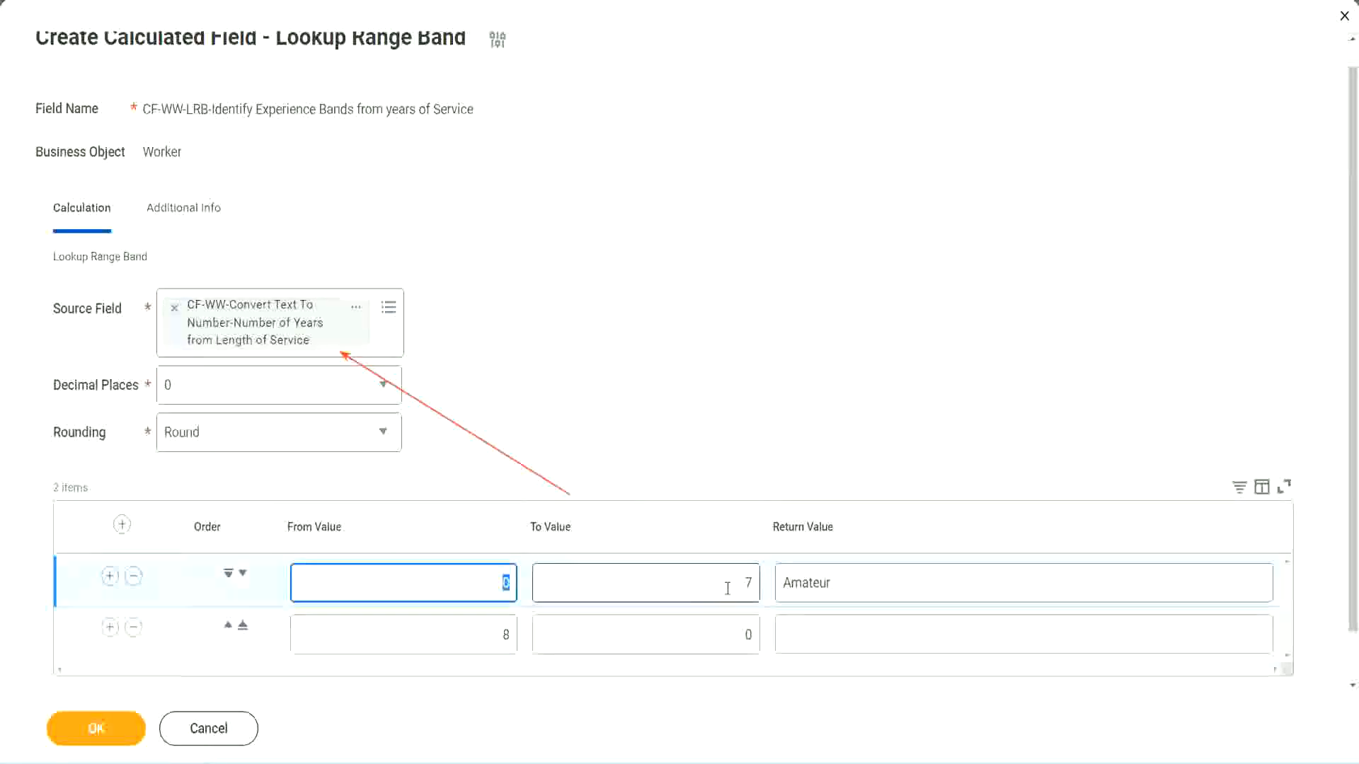
{"action": "left_click", "coordinate": [740, 588]}
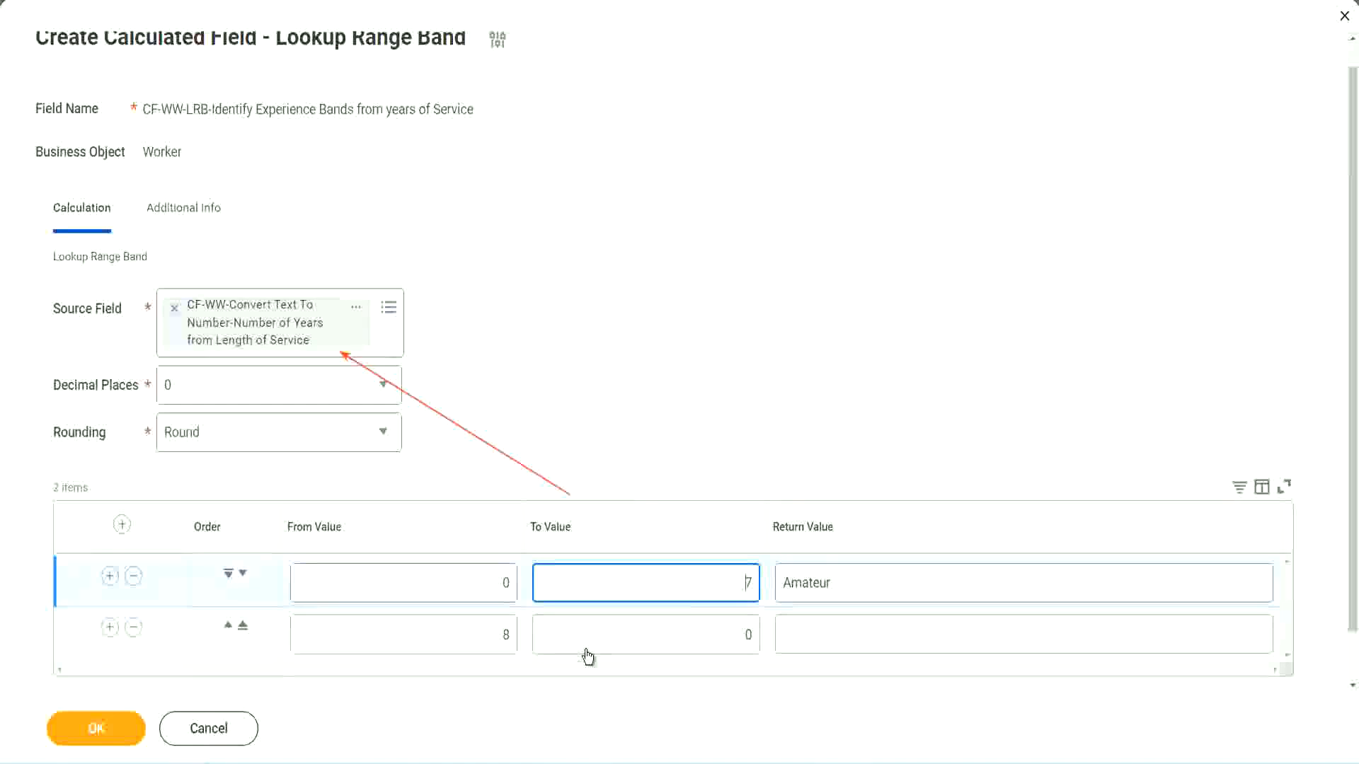
{"action": "left_click", "coordinate": [485, 644]}
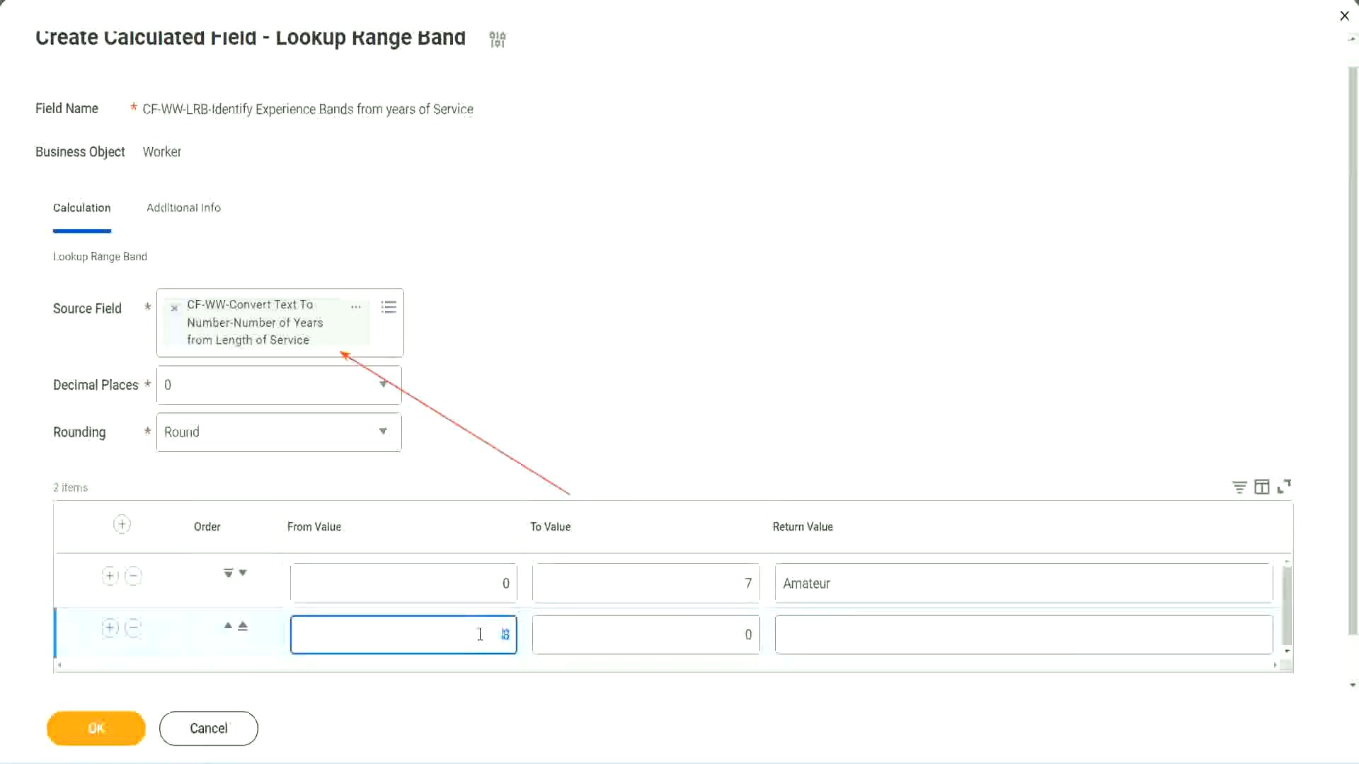
{"action": "left_click", "coordinate": [736, 634]}
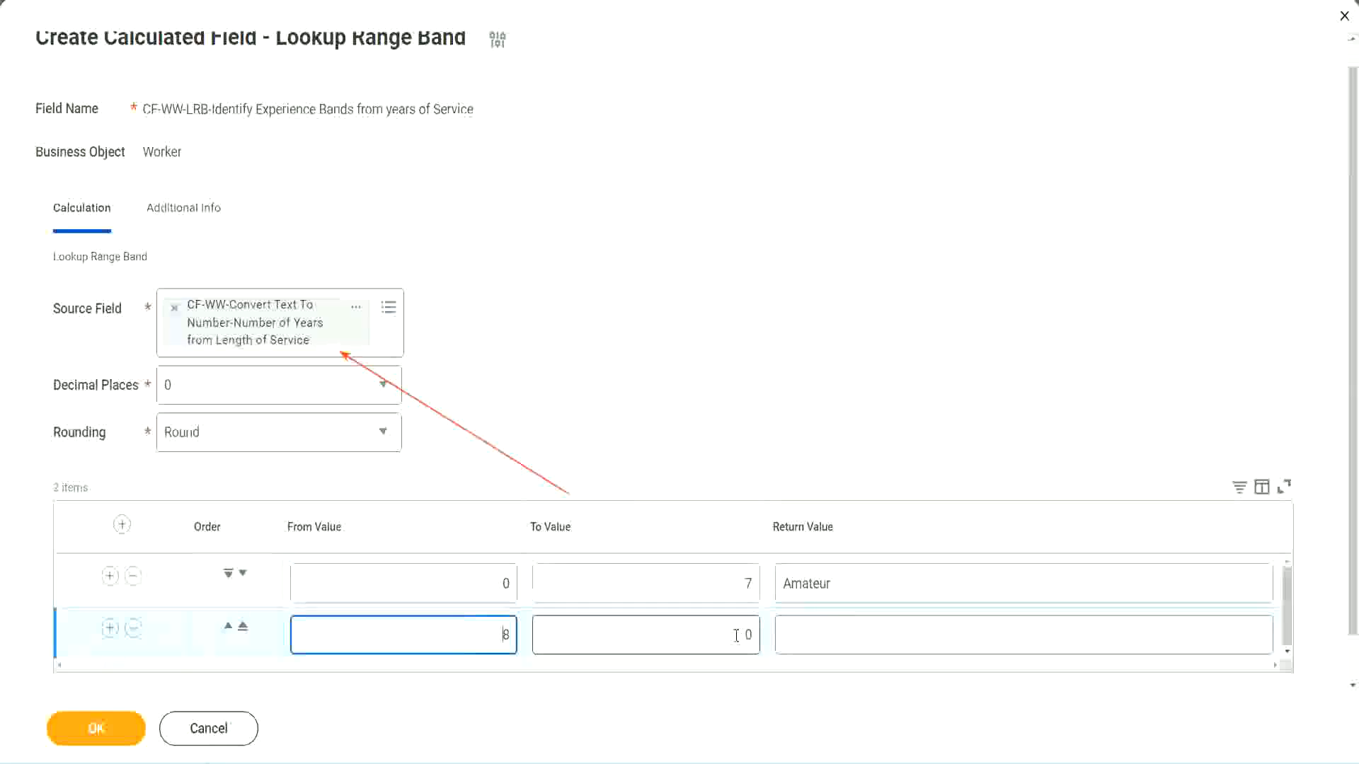
{"action": "left_click", "coordinate": [738, 637]}
{"action": "key", "text": "Delete"}
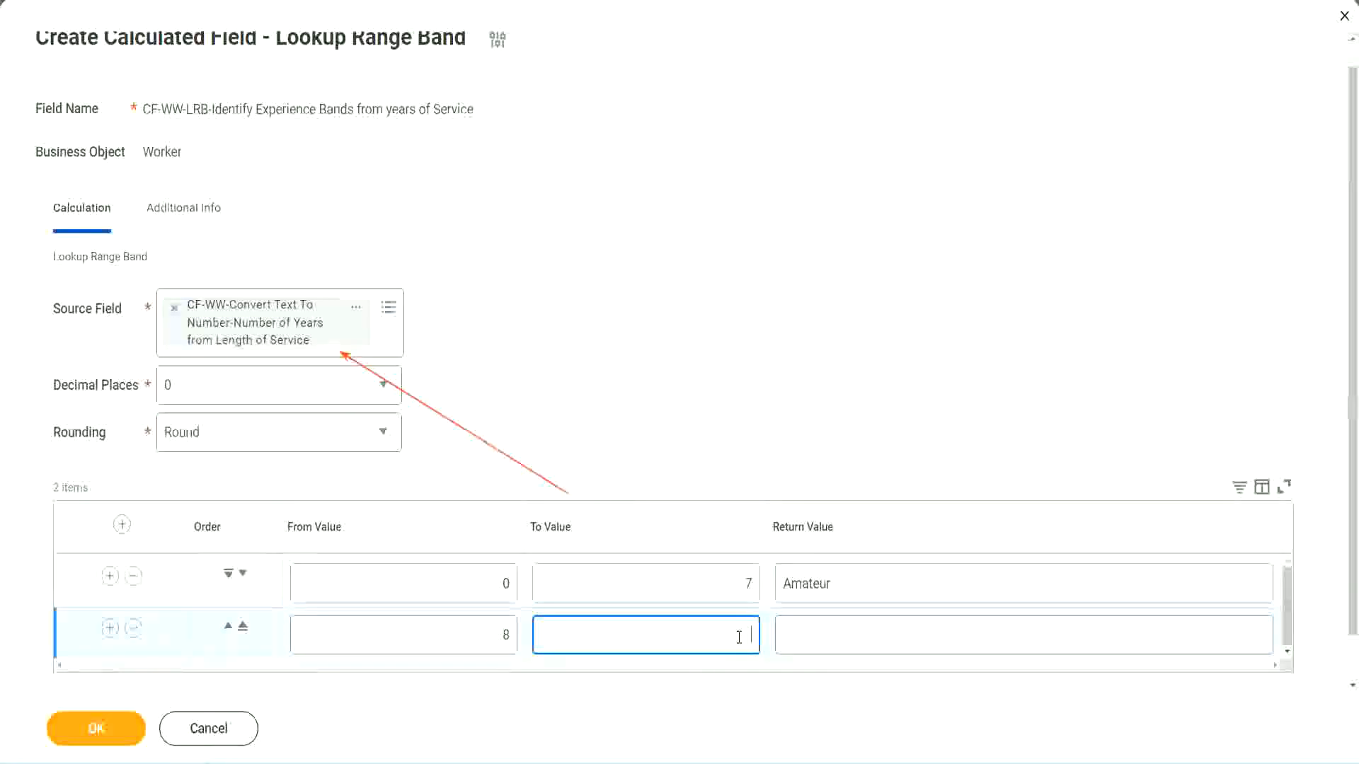
{"action": "type", "text": "15"}
{"action": "left_click", "coordinate": [838, 632]}
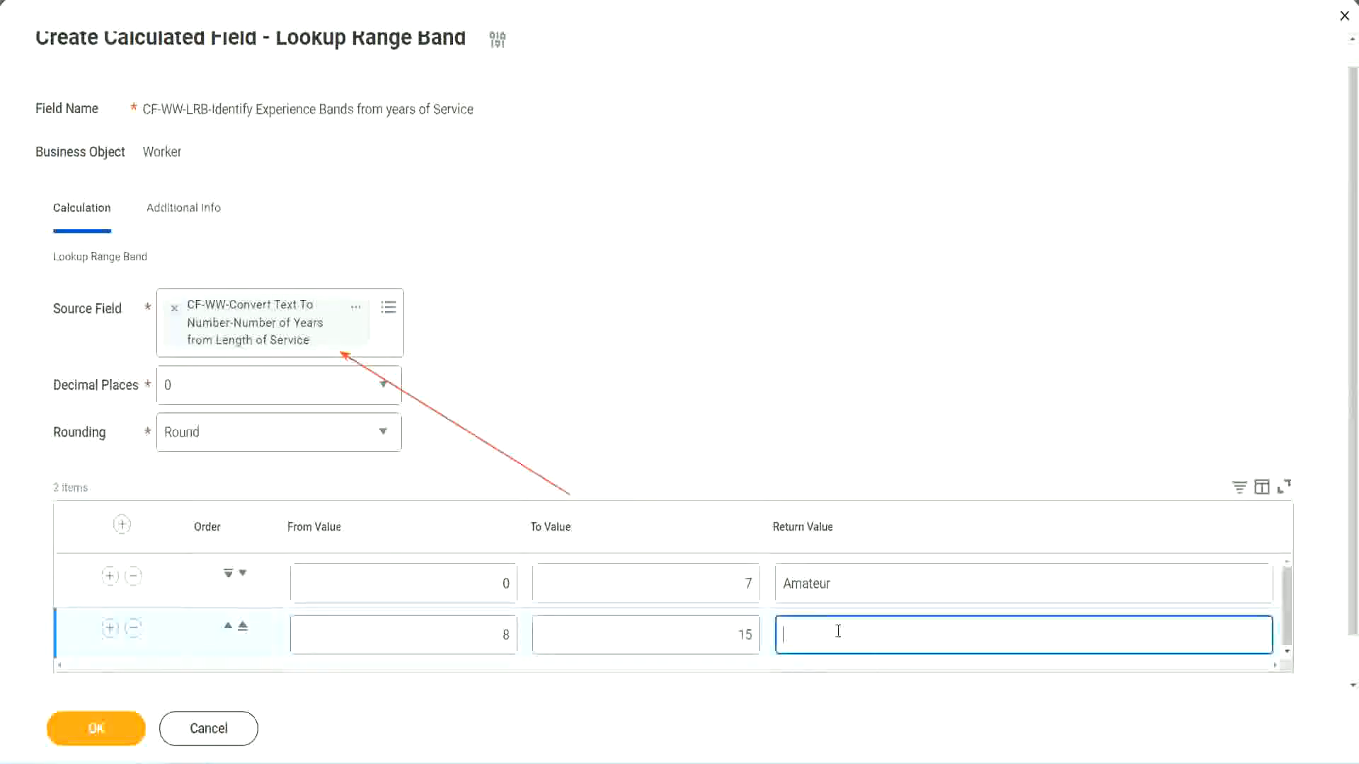
{"action": "type", "text": "Experienced"}
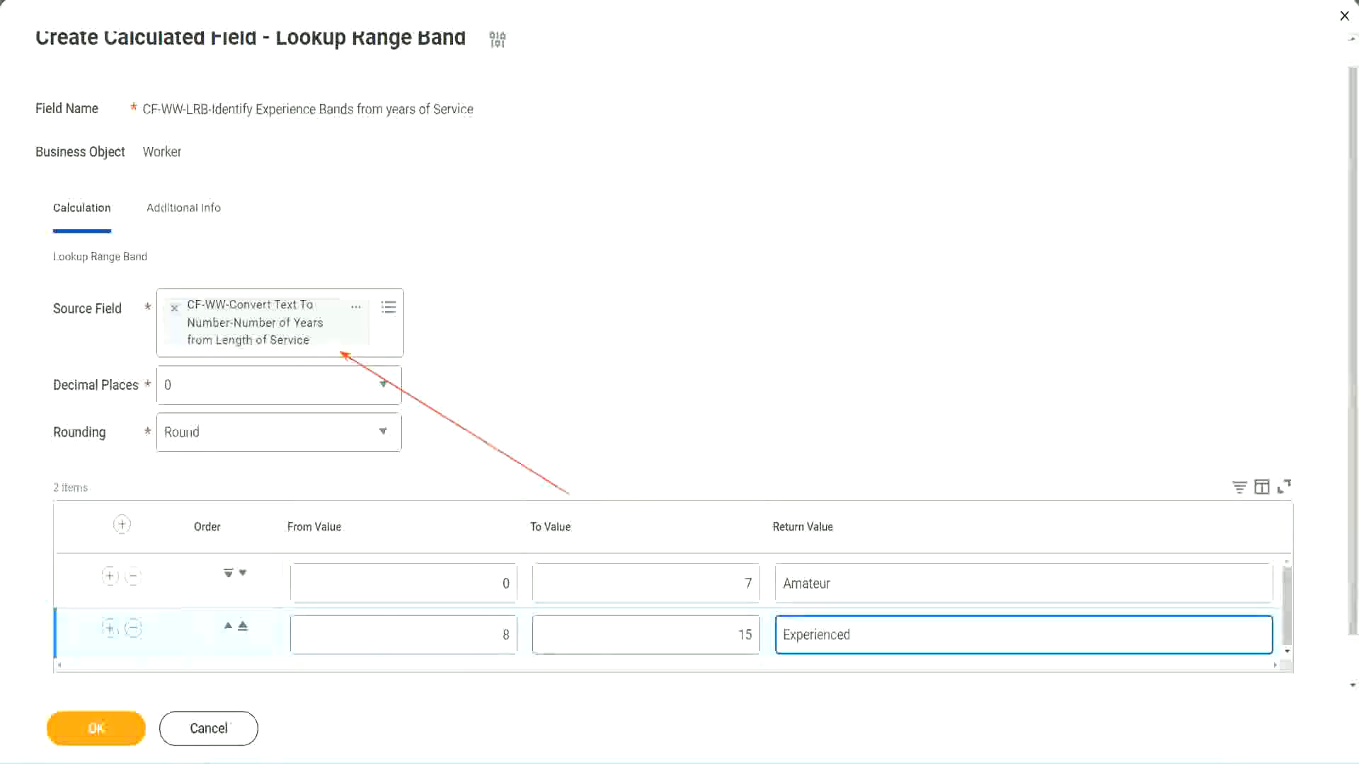
Add a third range band row from 16 to 30 with the return value "Senior"
{"action": "left_click", "coordinate": [109, 630]}
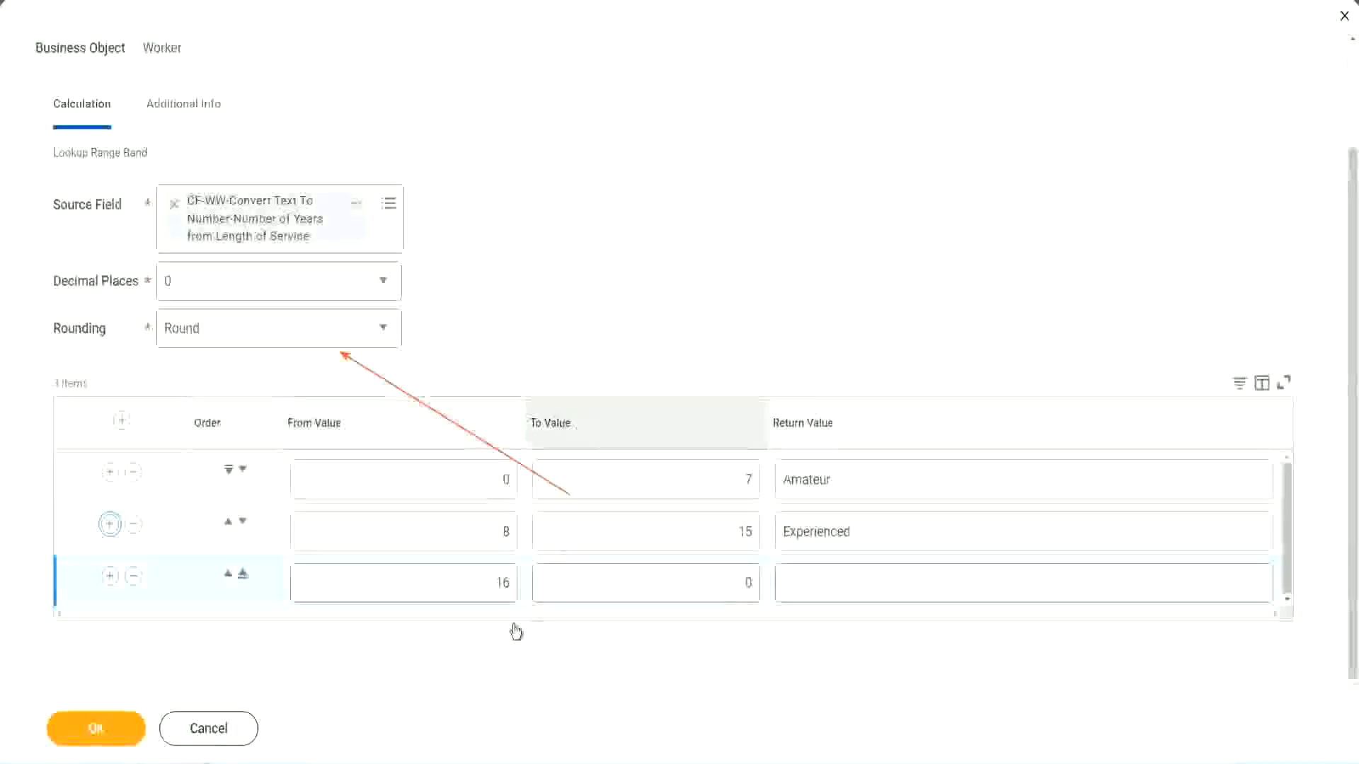
{"action": "left_click", "coordinate": [682, 583]}
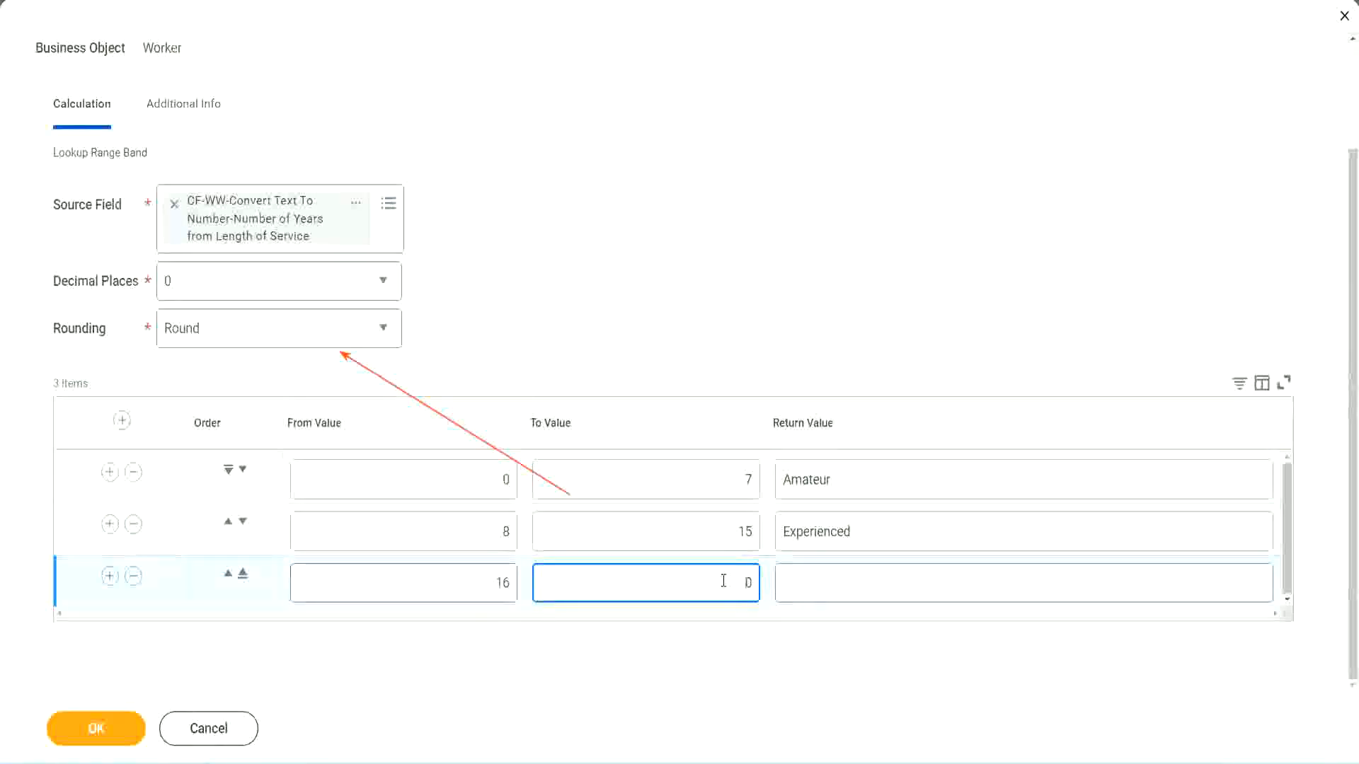
{"action": "type", "text": "3"}
{"action": "key", "text": "Tab"}
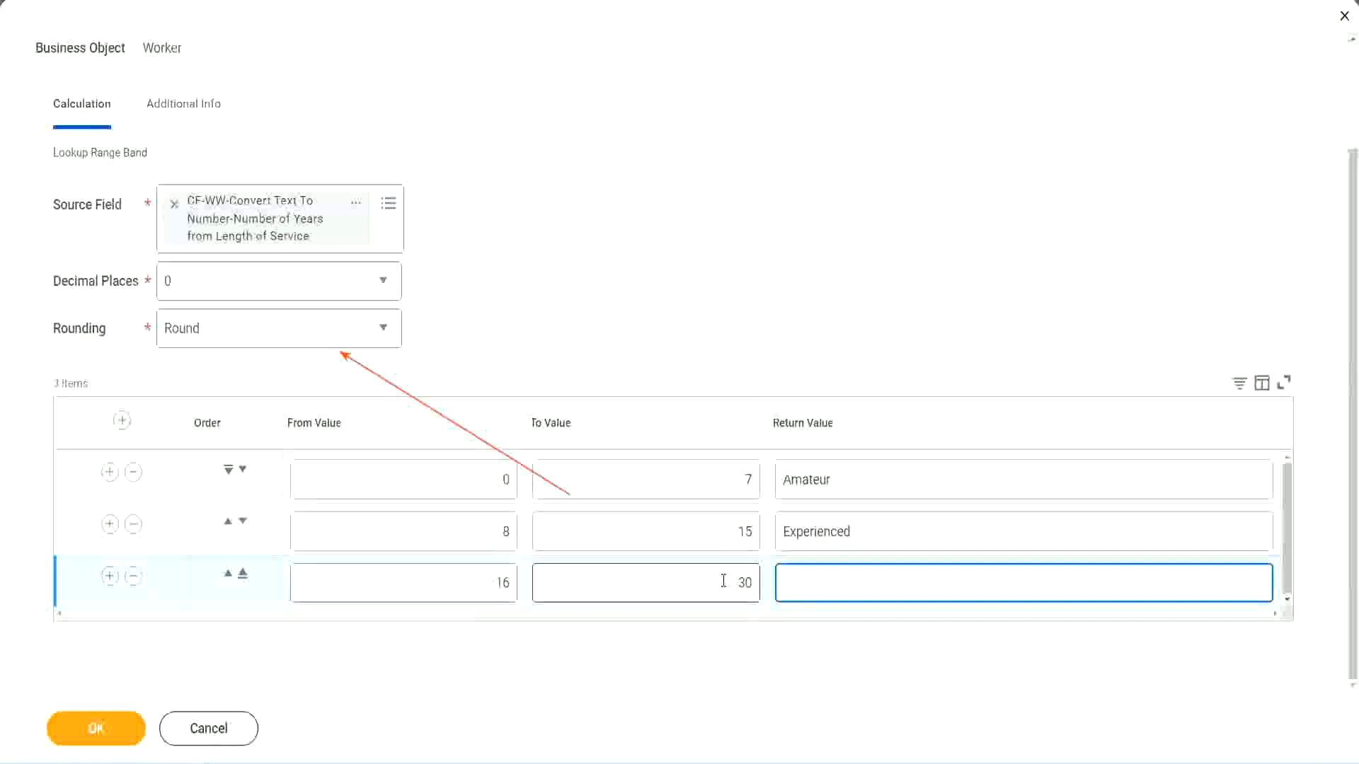
{"action": "type", "text": "L"}
{"action": "key", "text": "BackSpace"}
{"action": "type", "text": "Senior"}
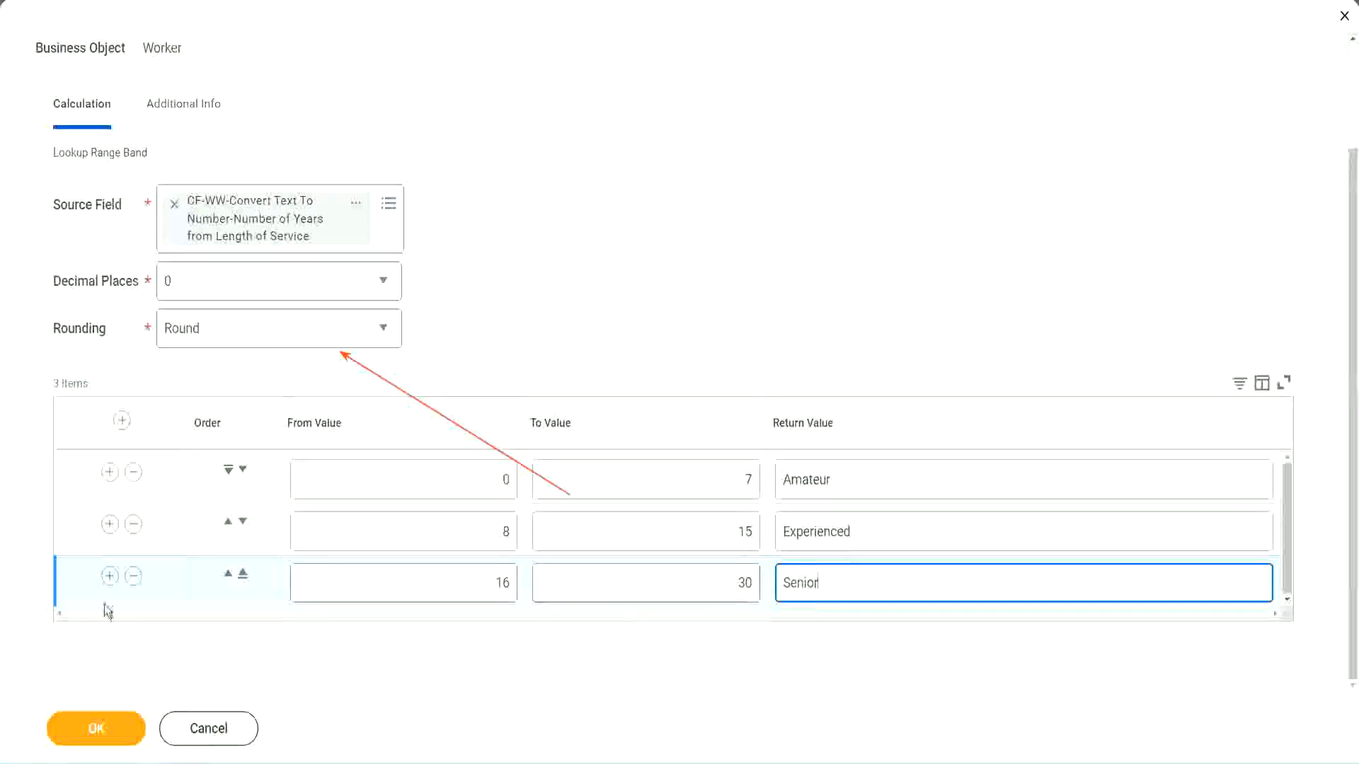
Add a fourth range band row from 31 to 1000 with the return value "Legend"
{"action": "left_click", "coordinate": [108, 579]}
{"action": "scroll", "coordinate": [361, 571], "scroll_direction": "down", "scroll_amount": 1}
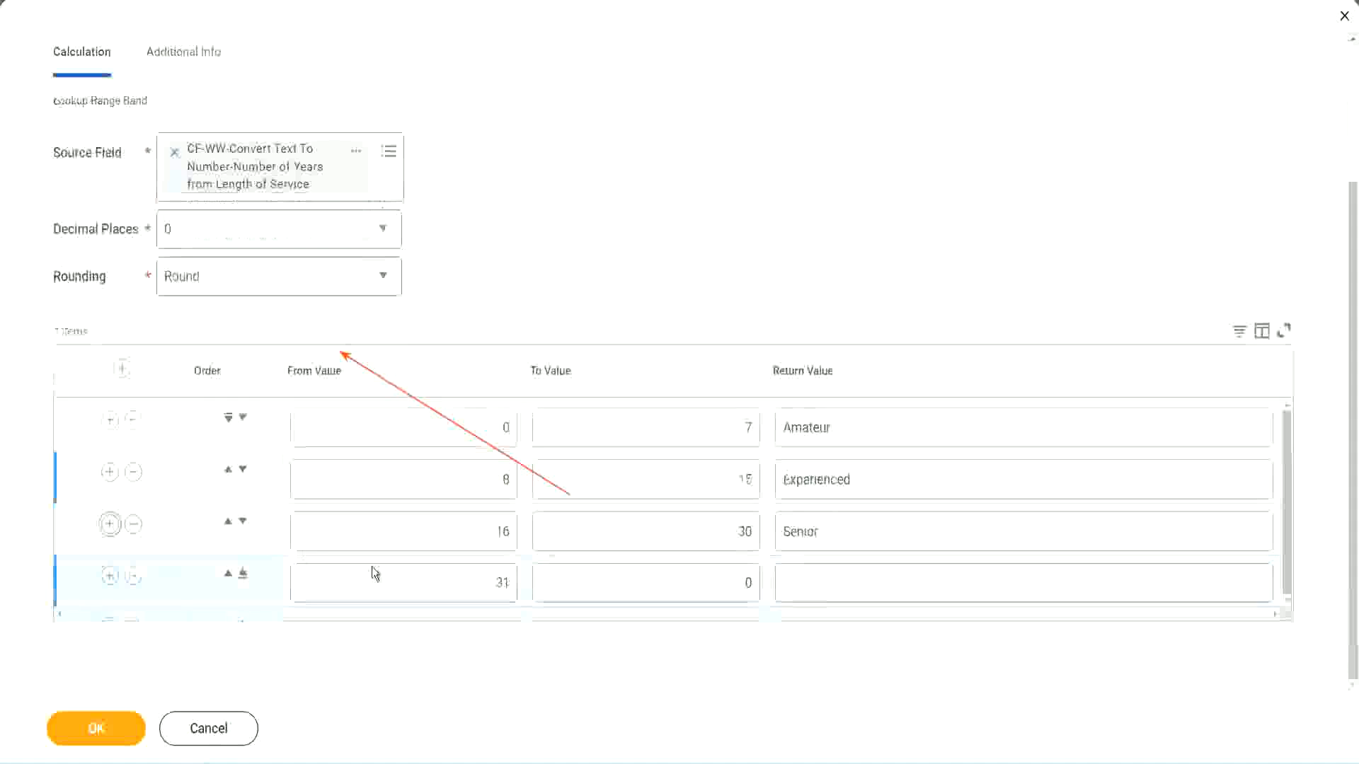
{"action": "left_click", "coordinate": [449, 576]}
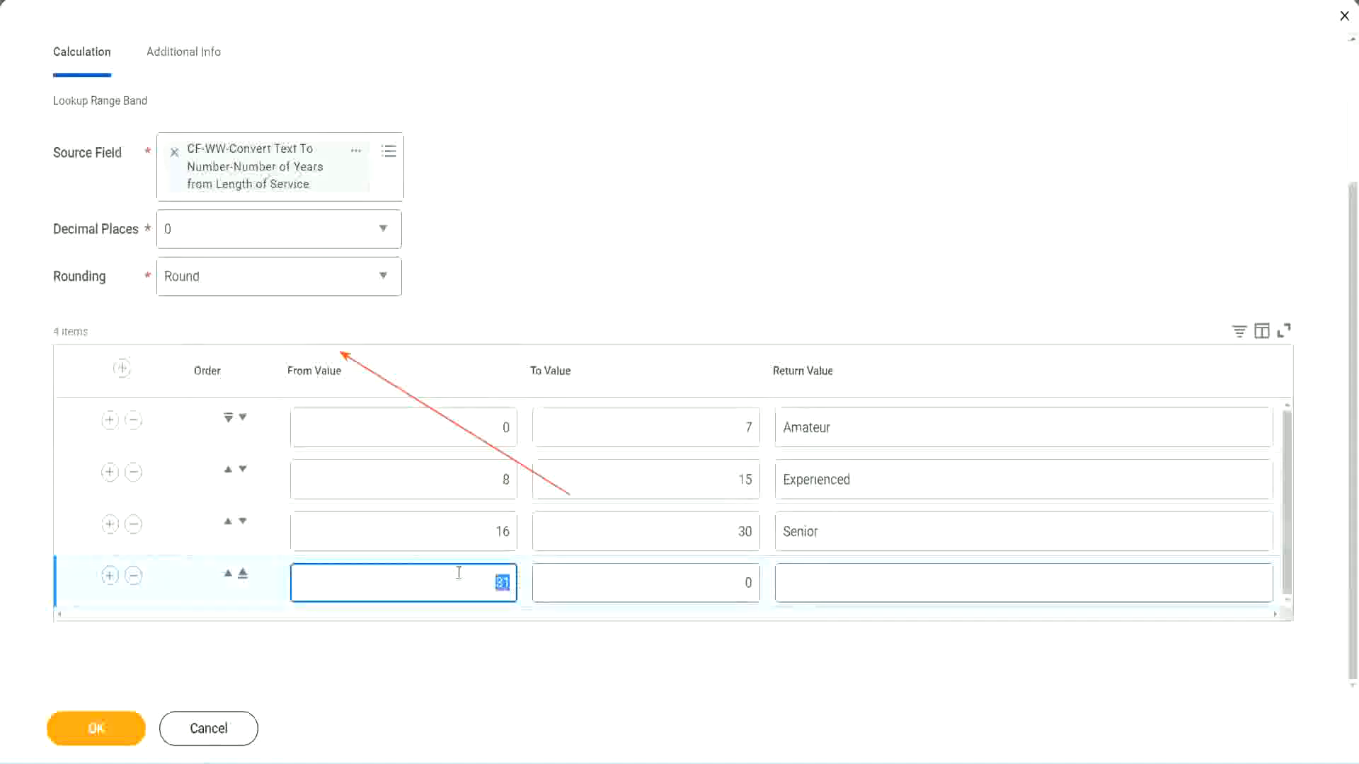
{"action": "left_click", "coordinate": [732, 583]}
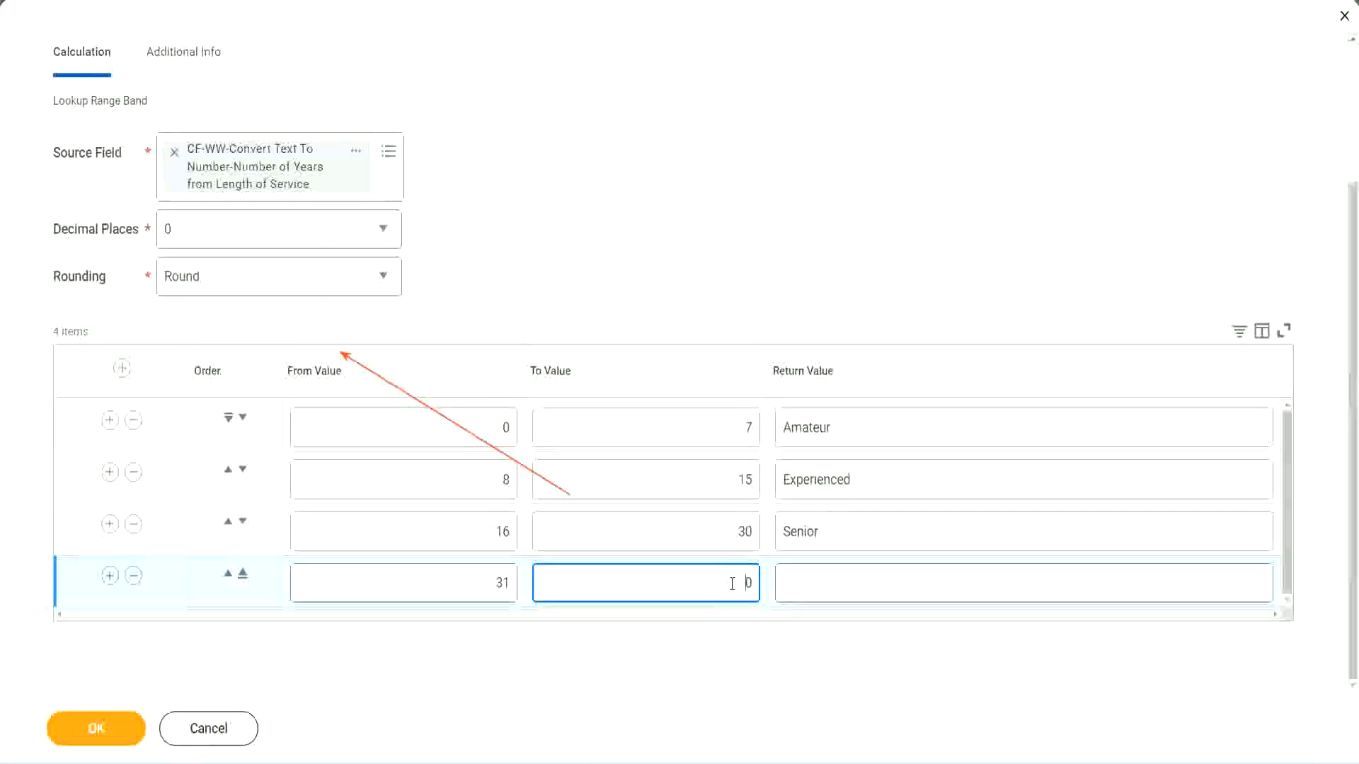
{"action": "type", "text": "1000"}
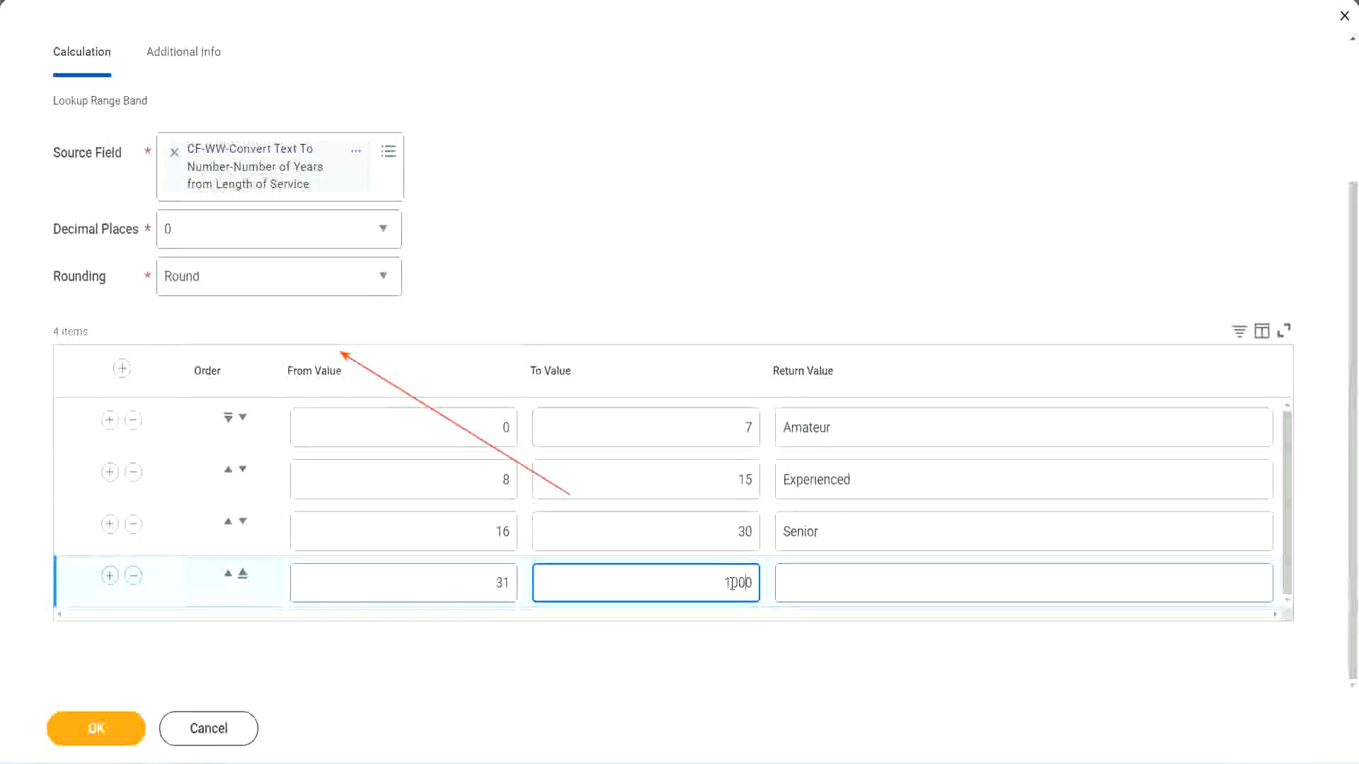
{"action": "left_click_drag", "start_coordinate": [705, 576], "coordinate": [782, 576]}
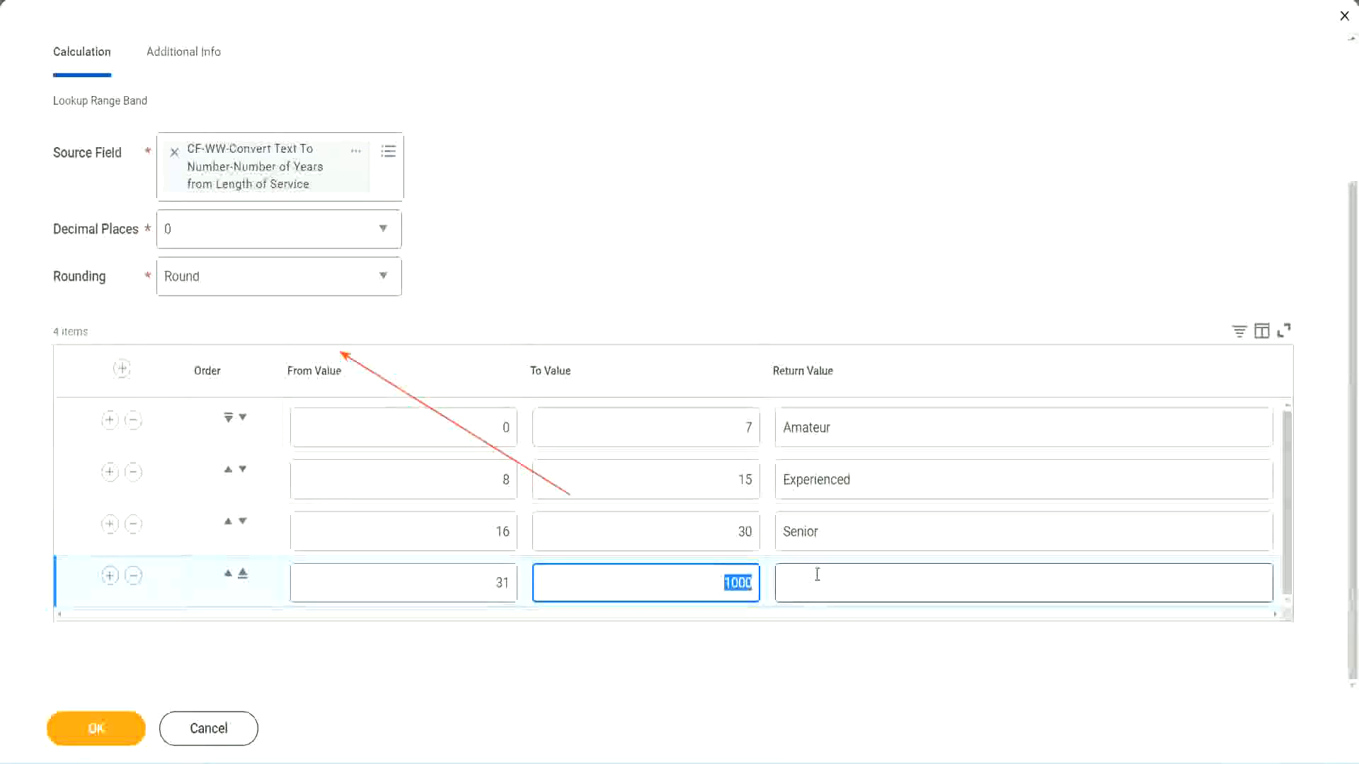
{"action": "left_click", "coordinate": [712, 579]}
{"action": "left_click_drag", "start_coordinate": [712, 579], "coordinate": [762, 579]}
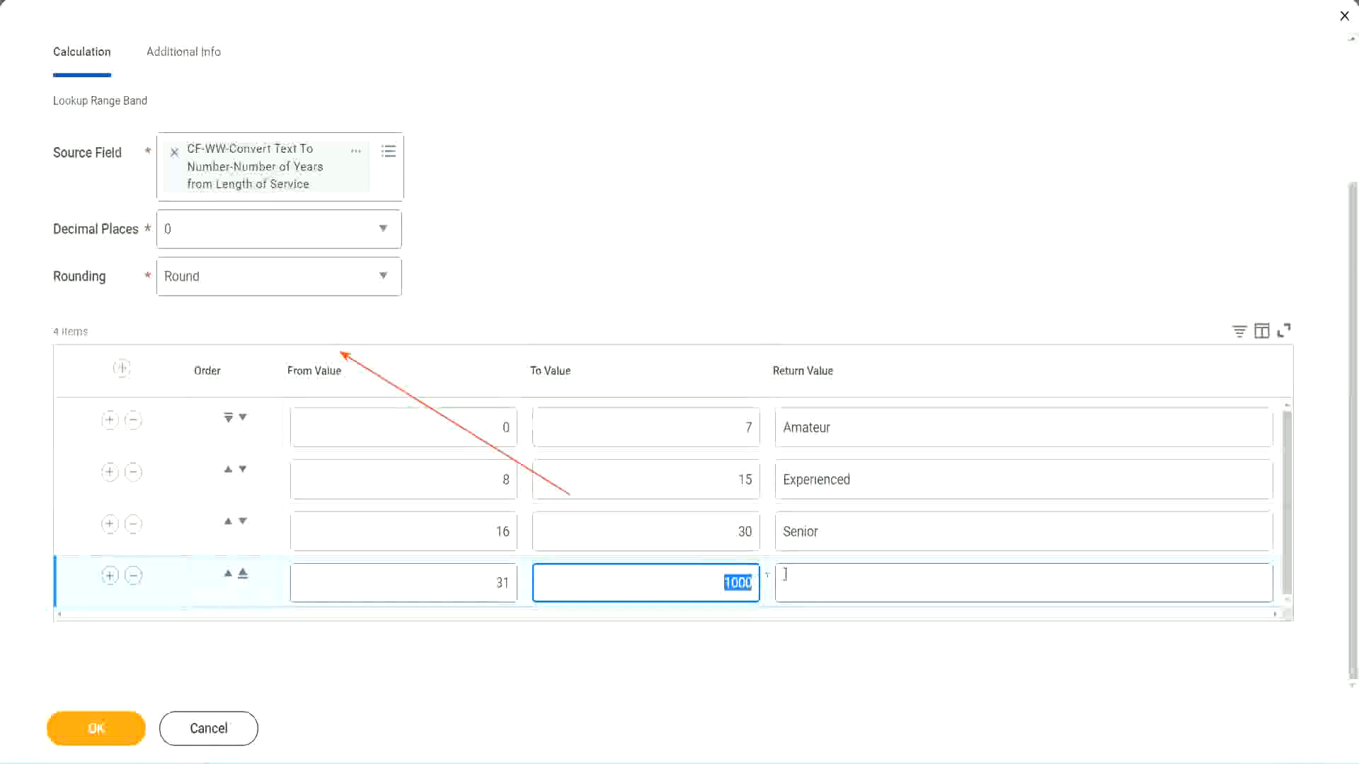
{"action": "left_click", "coordinate": [848, 583]}
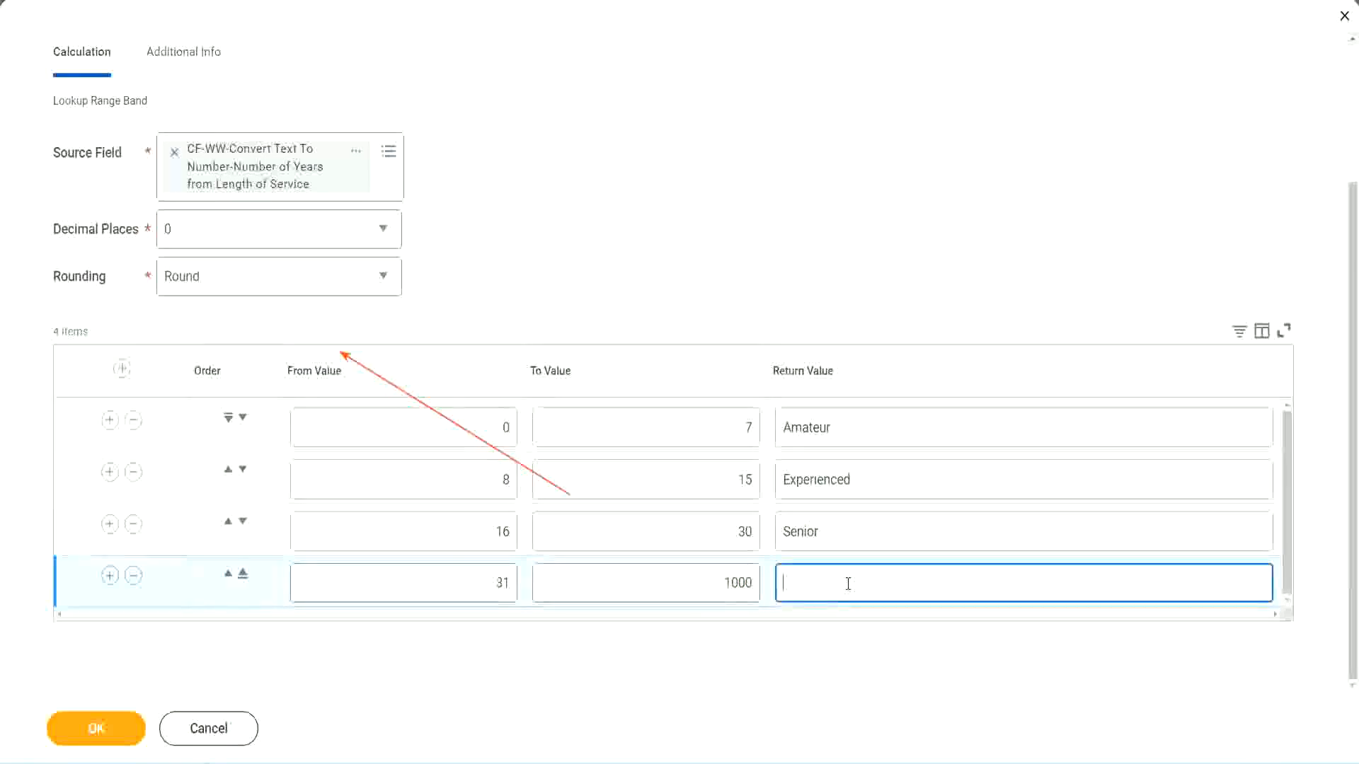
{"action": "type", "text": "Legend"}
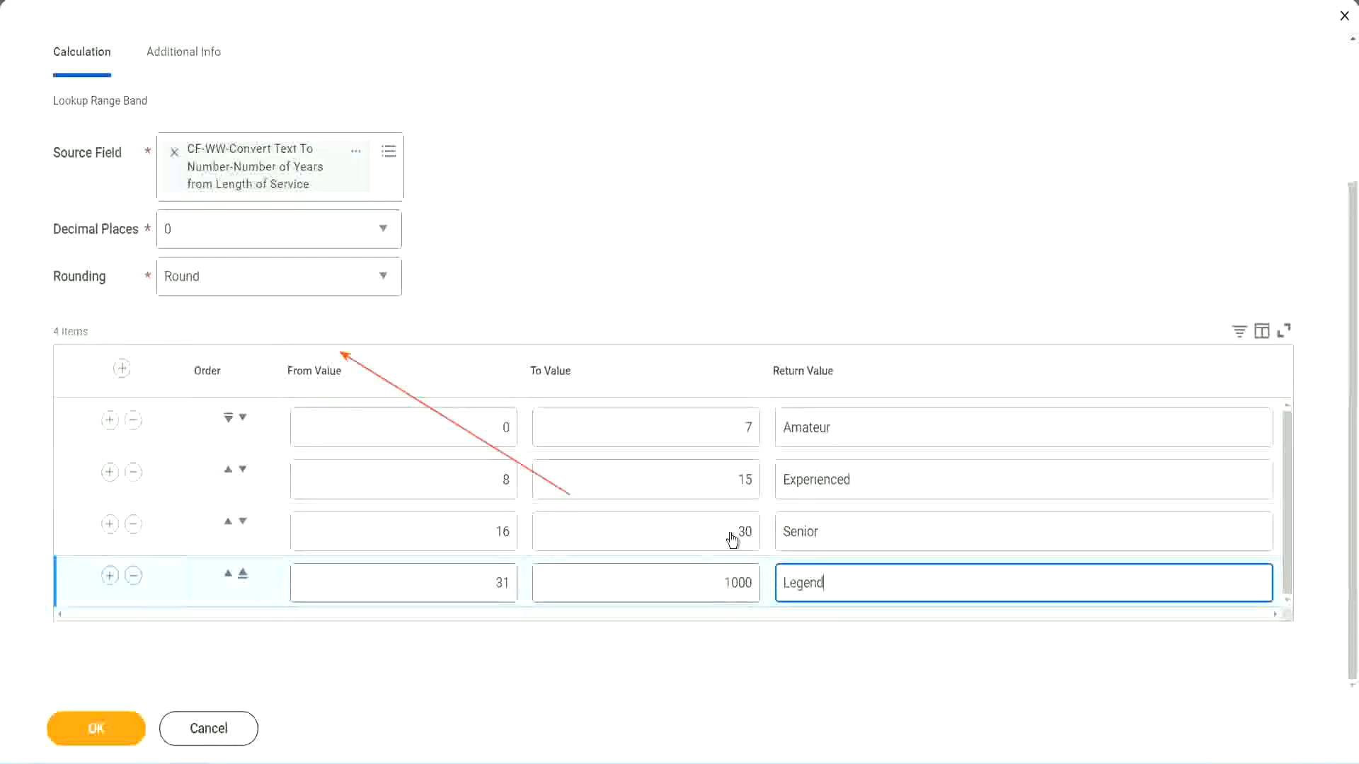
Review the from, to and return values of the four range bands
{"action": "left_click", "coordinate": [633, 233]}
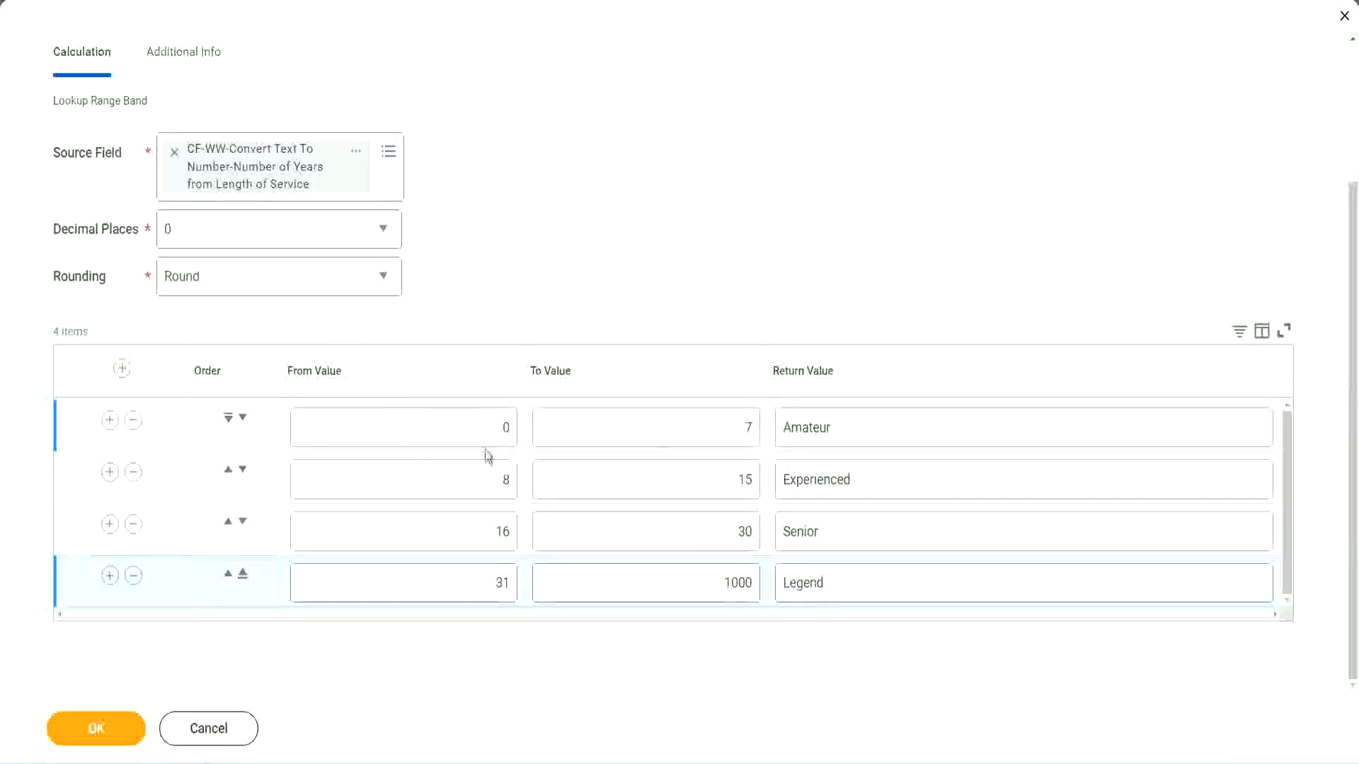
{"action": "left_click", "coordinate": [883, 424]}
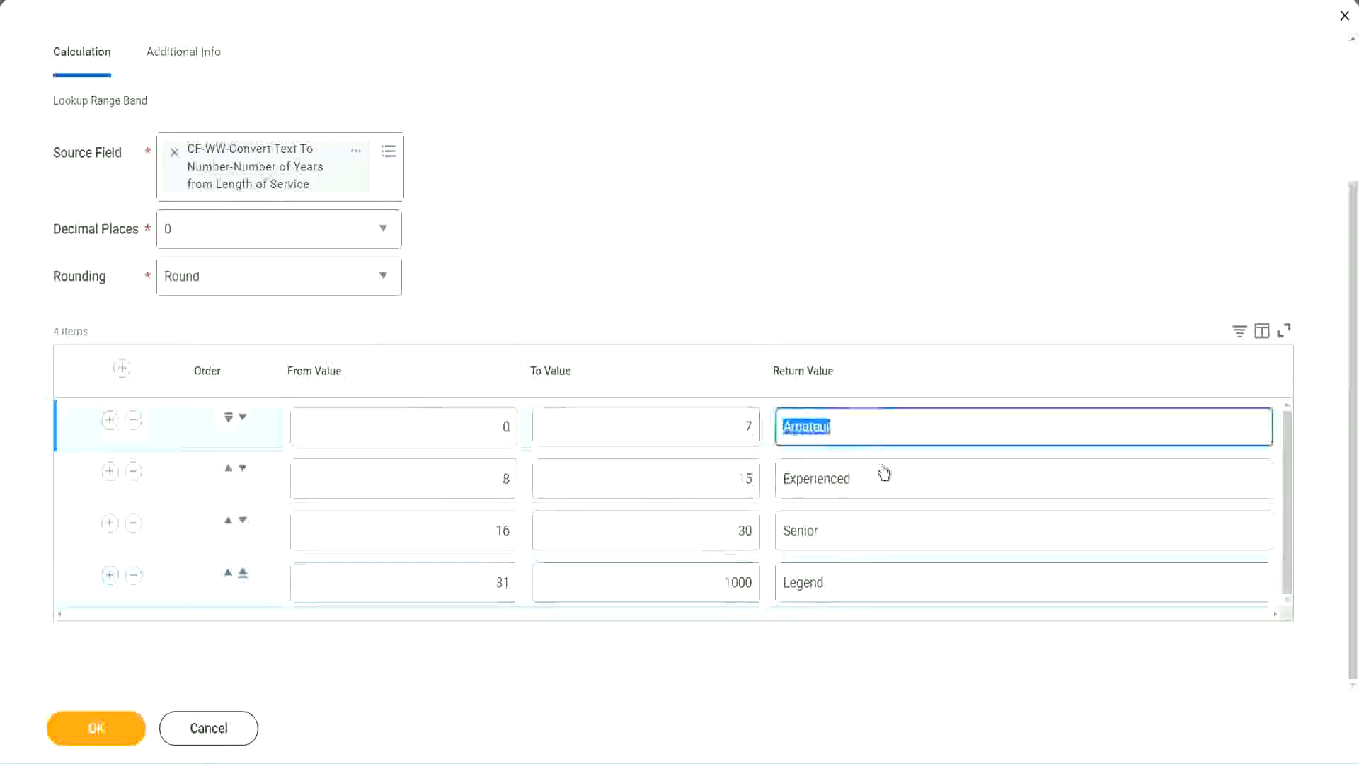
{"action": "left_click", "coordinate": [867, 488]}
{"action": "left_click", "coordinate": [858, 541]}
{"action": "left_click", "coordinate": [856, 583]}
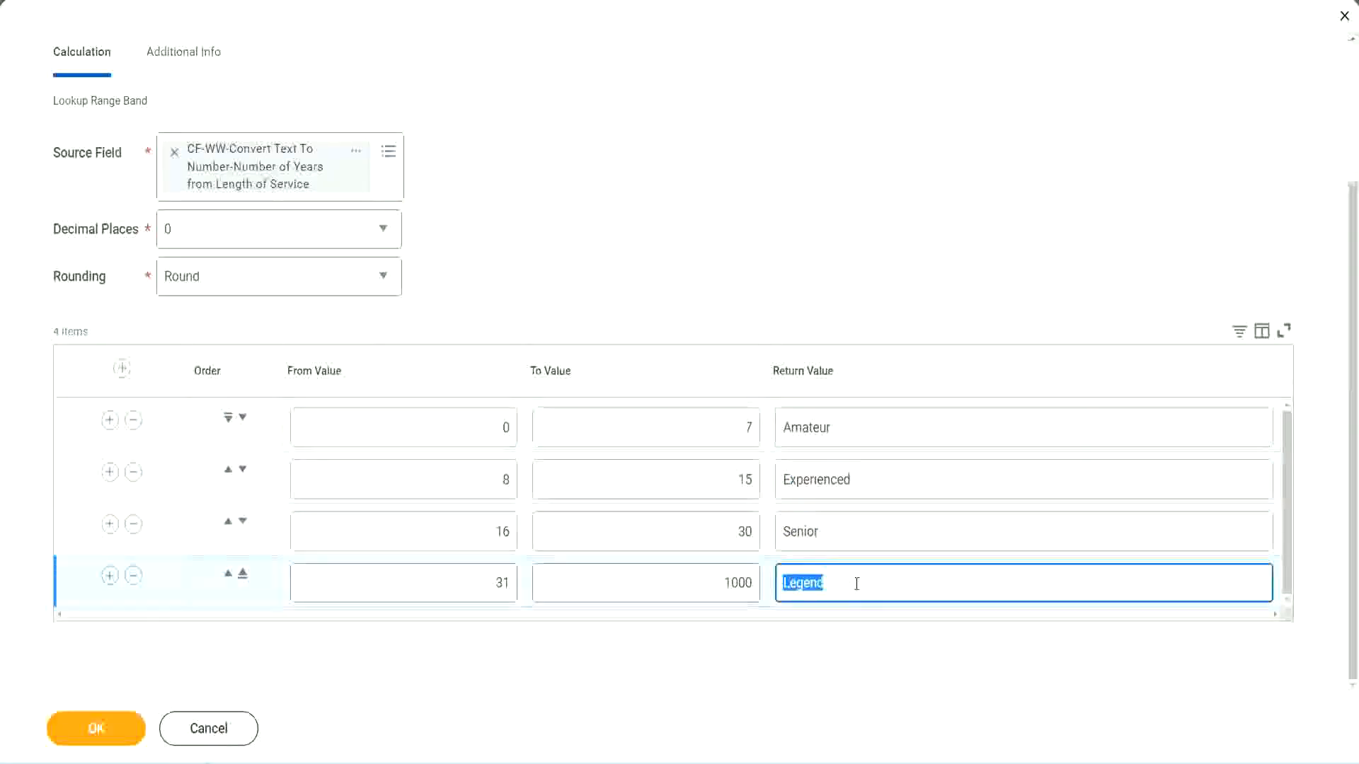
{"action": "left_click", "coordinate": [435, 432]}
{"action": "left_click", "coordinate": [700, 419]}
{"action": "left_click", "coordinate": [889, 437]}
{"action": "left_click", "coordinate": [881, 487]}
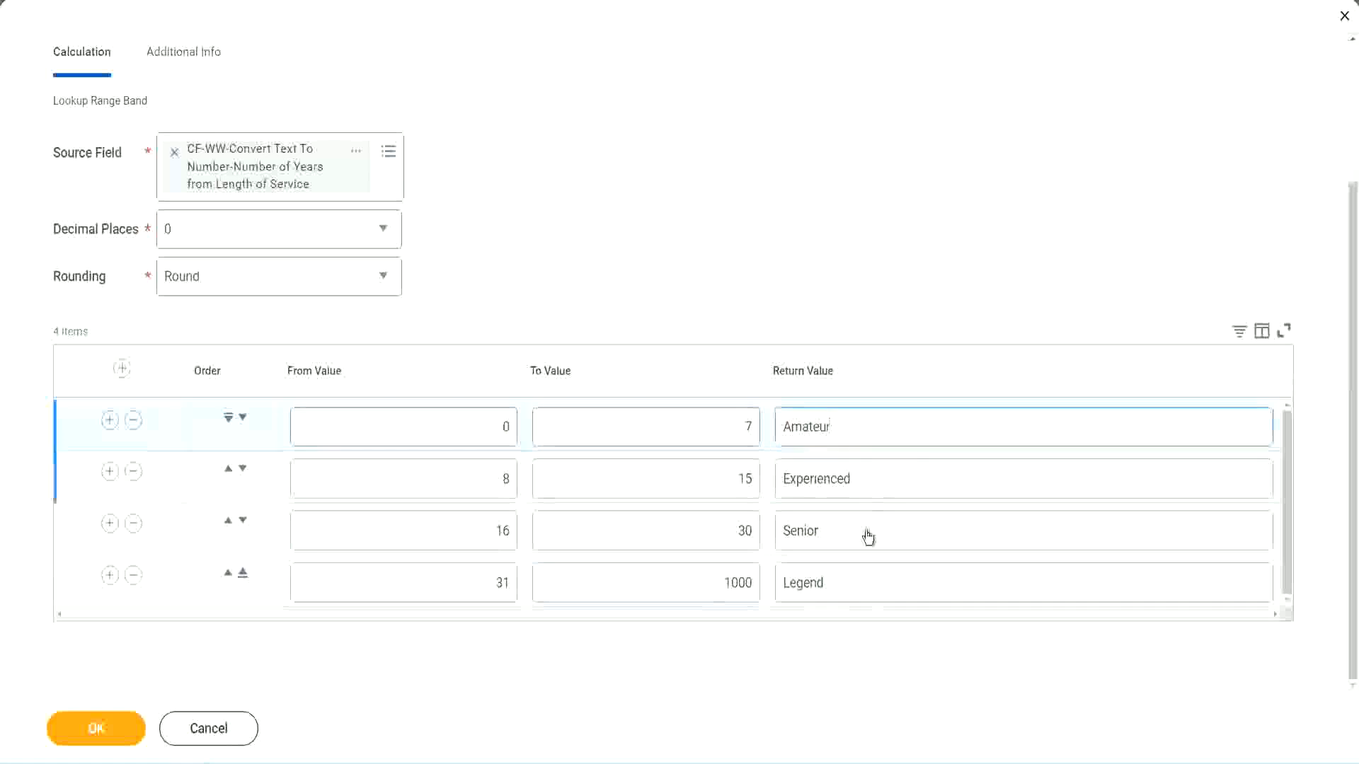
{"action": "left_click", "coordinate": [867, 537]}
{"action": "left_click", "coordinate": [854, 578]}
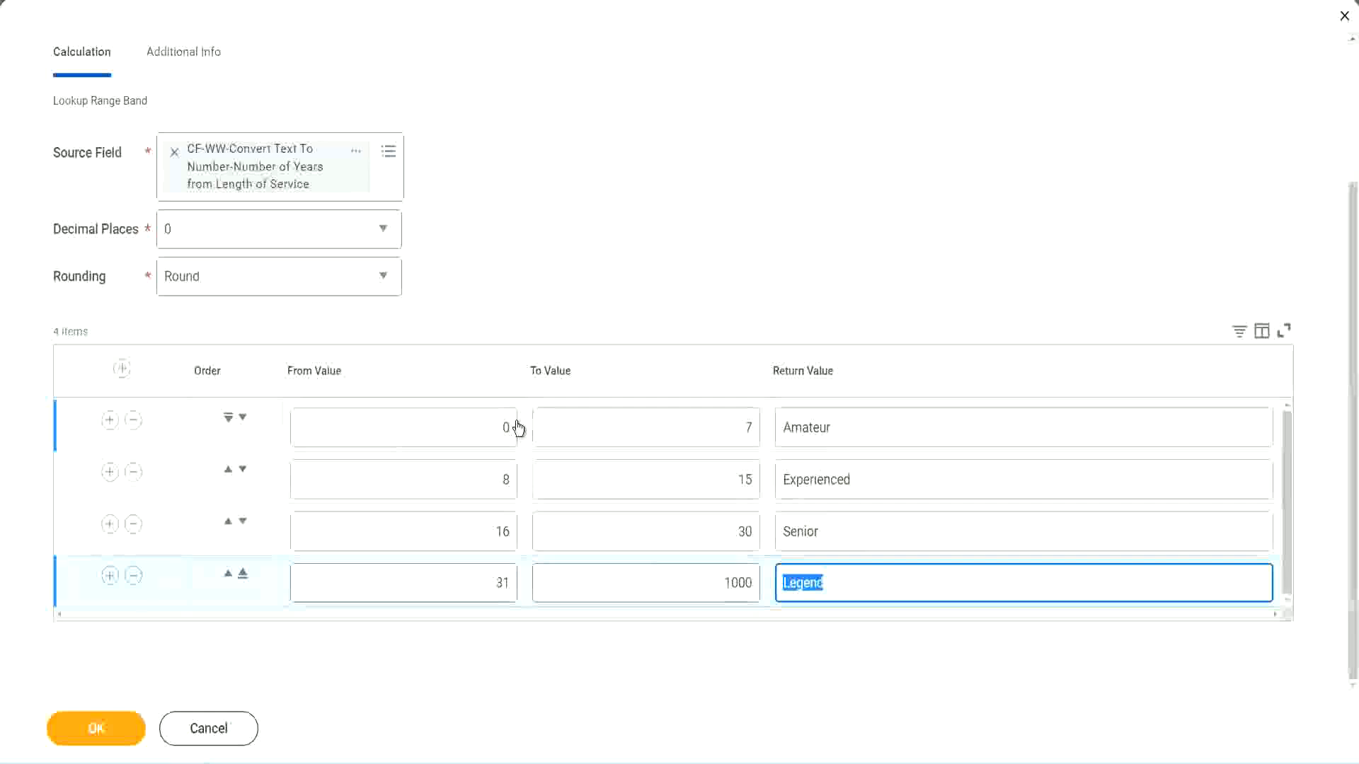
{"action": "left_click", "coordinate": [626, 309]}
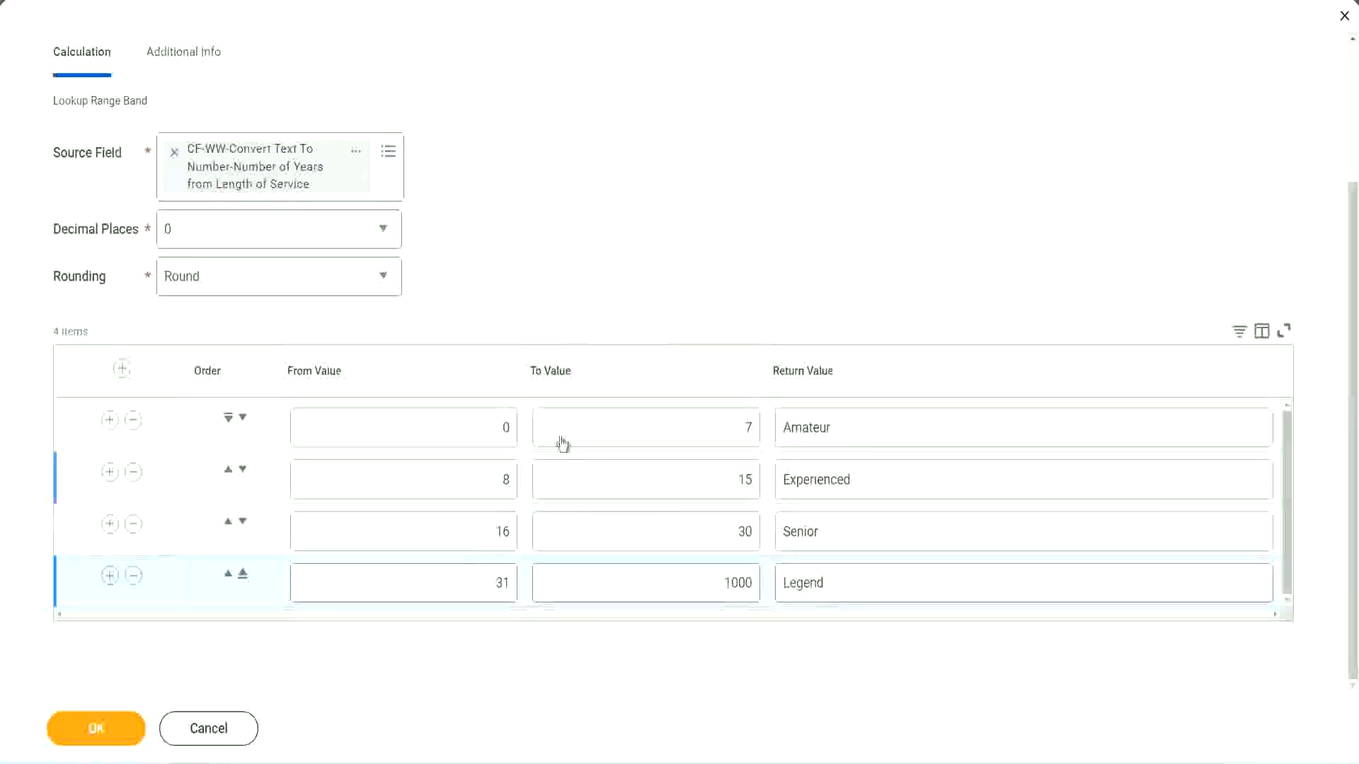
Save the Lookup Range Band calculated field and copy its name from the save confirmation
{"action": "left_click", "coordinate": [95, 727]}
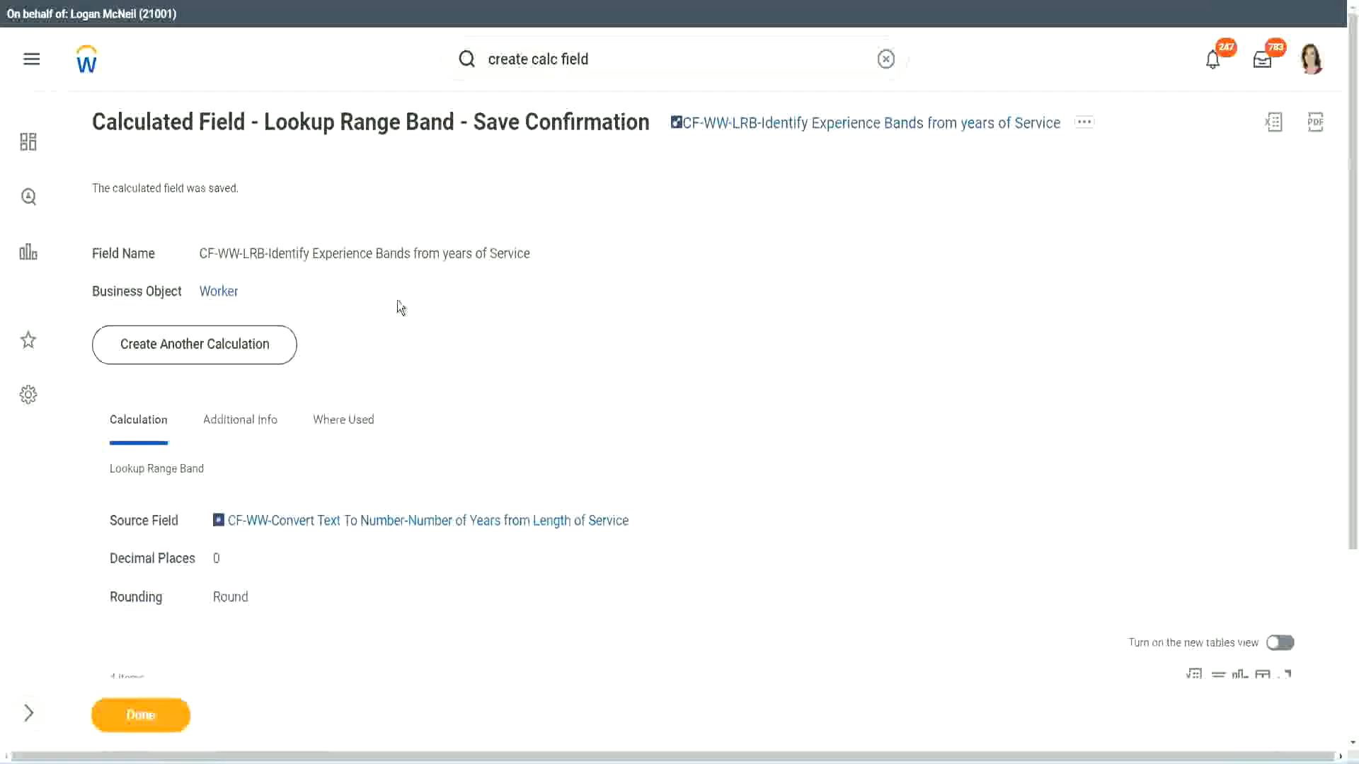
{"action": "right_click", "coordinate": [788, 123]}
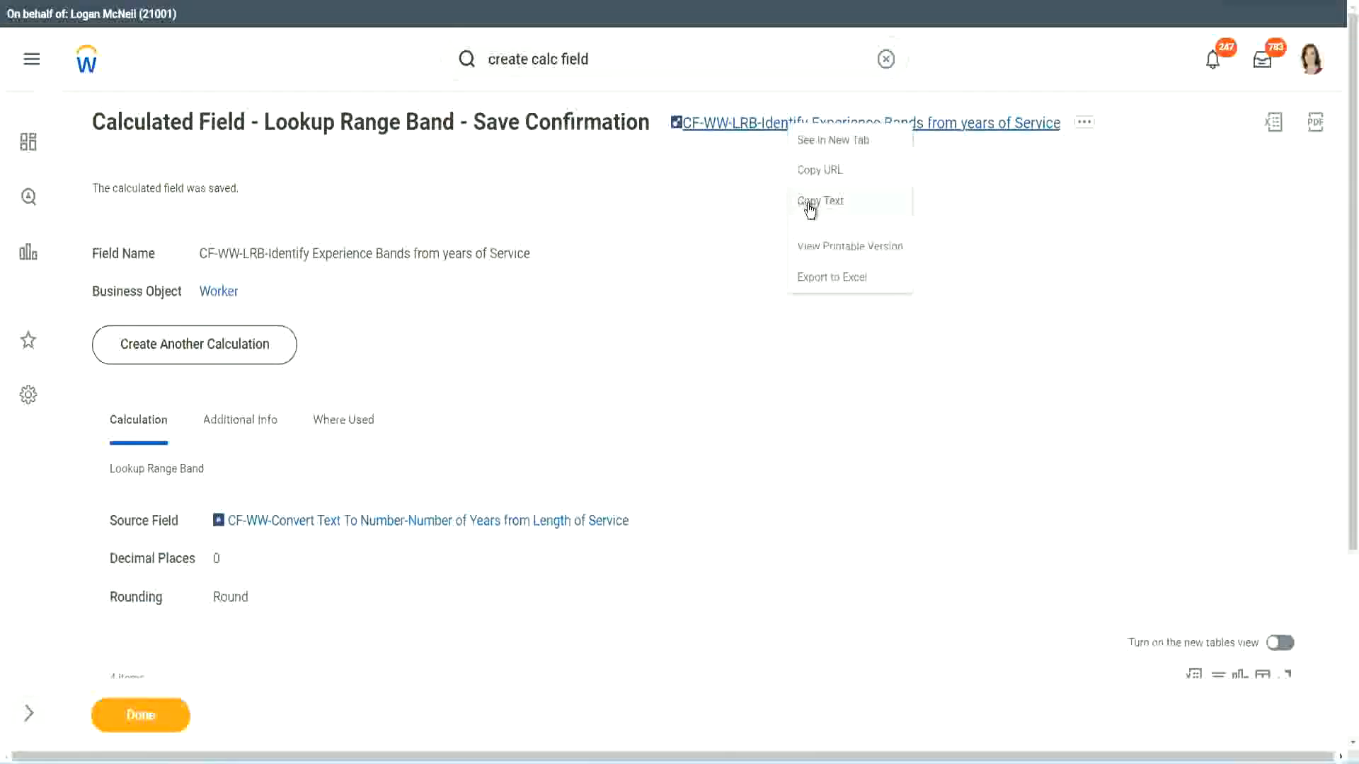
{"action": "left_click", "coordinate": [801, 209]}
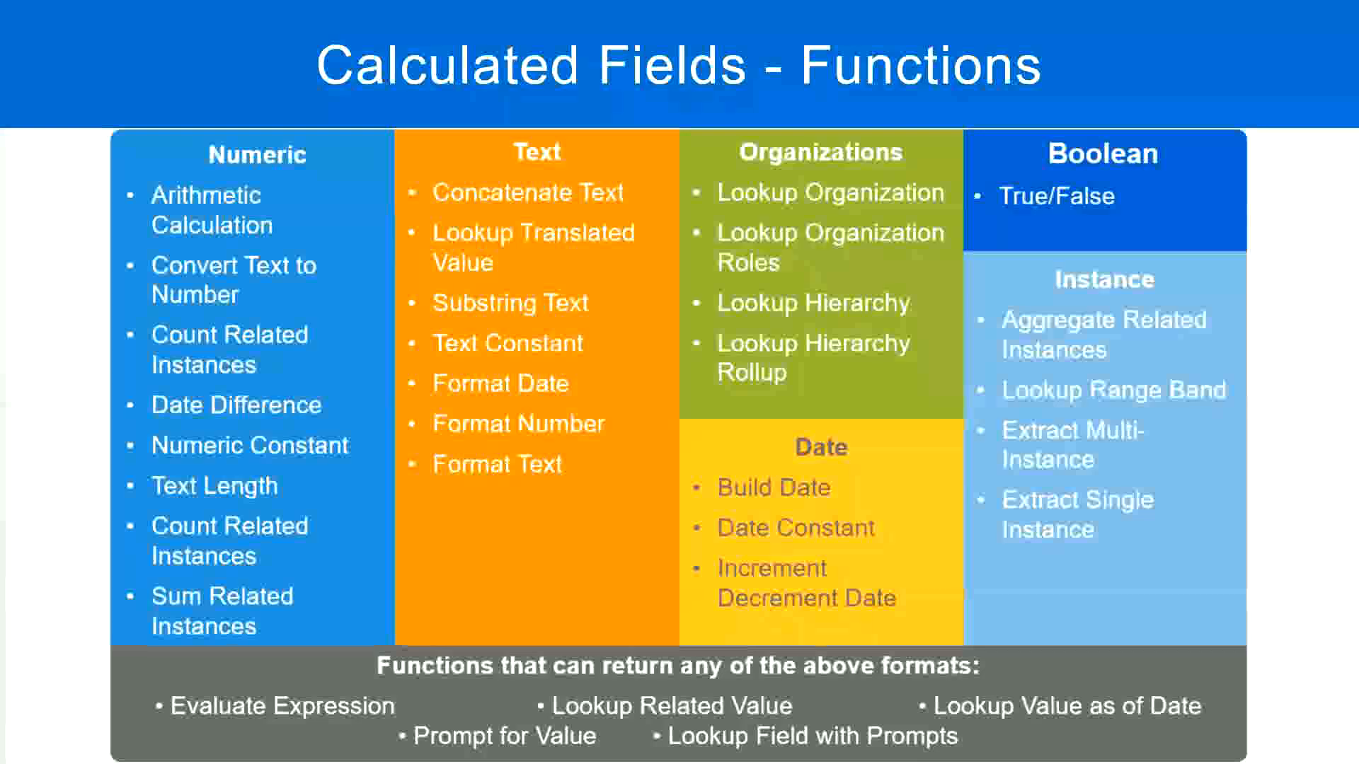
Switch to the Notepad++ notes and add the line "10,000 USD" a few blank lines below the Eval Expression entry
{"action": "key", "text": "alt+Tab"}
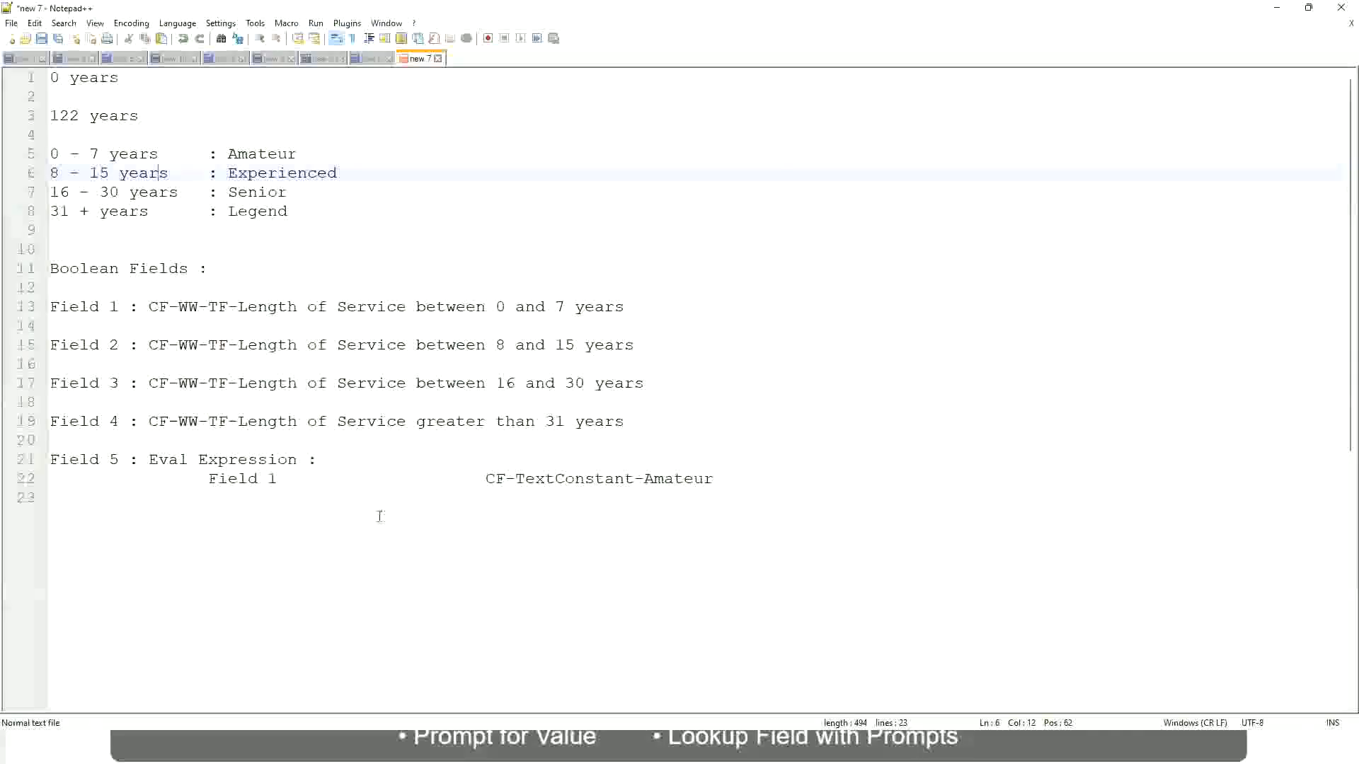
{"action": "left_click", "coordinate": [316, 552]}
{"action": "key", "text": "Return"}
{"action": "key", "text": "Return"}
{"action": "key", "text": "Return"}
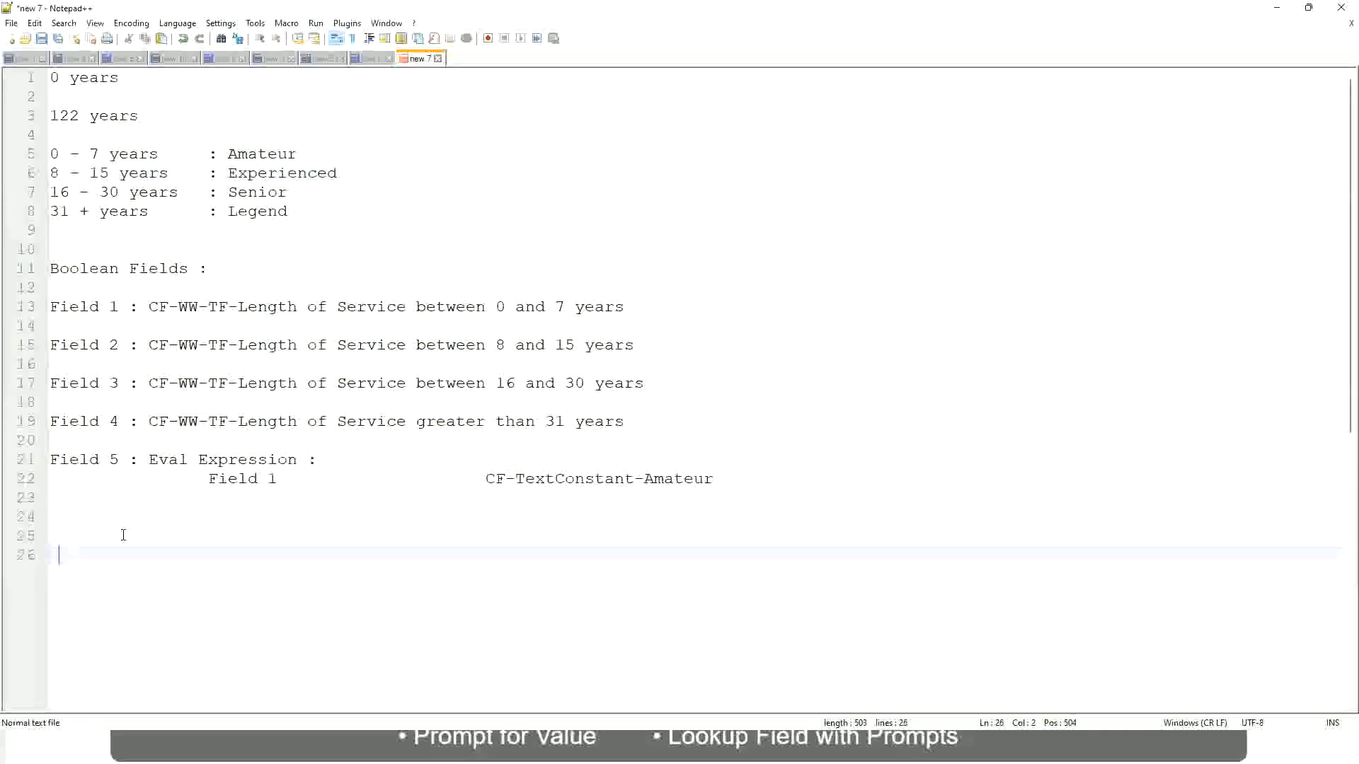
{"action": "key", "text": "Home"}
{"action": "type", "text": "10,000 USD"}
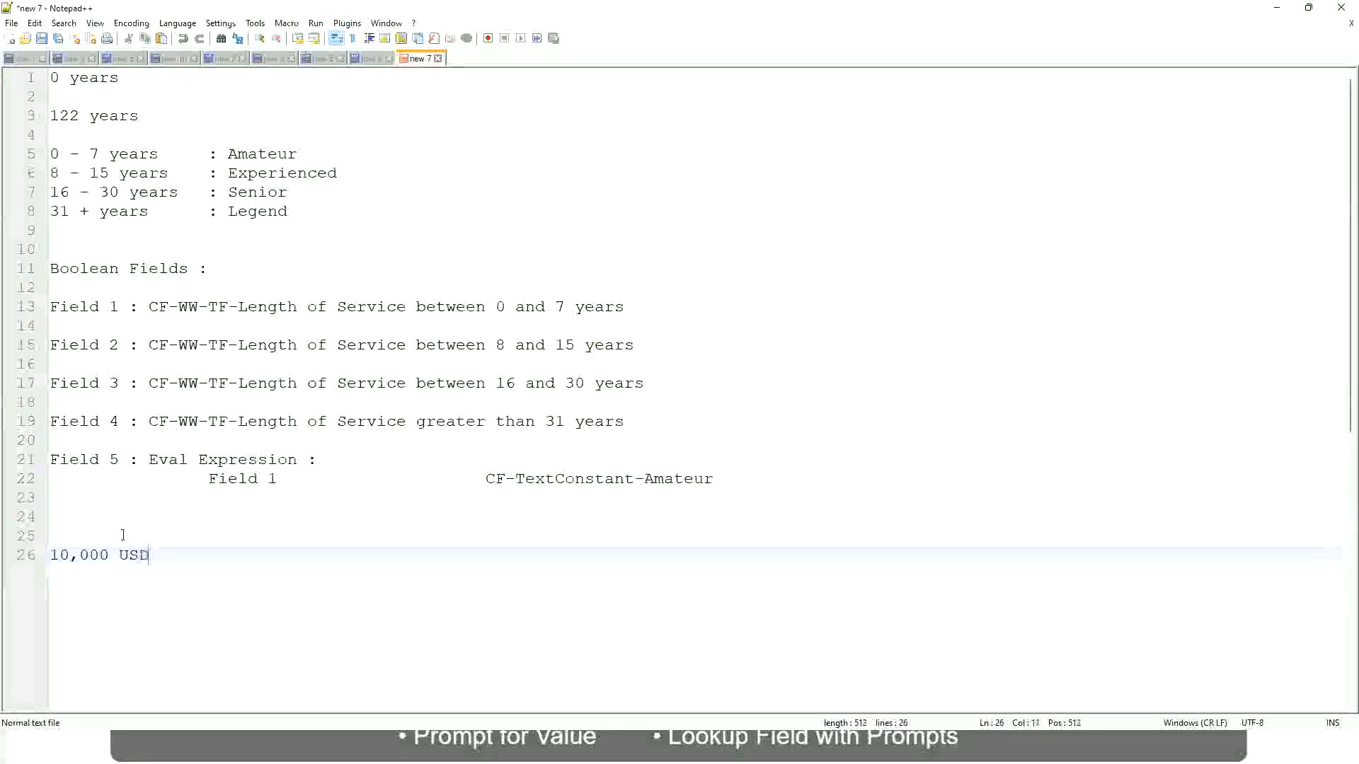
Add "1,000,000 USD" on the same line as "10,000 USD", spaced well apart from it
{"action": "key", "text": "Tab"}
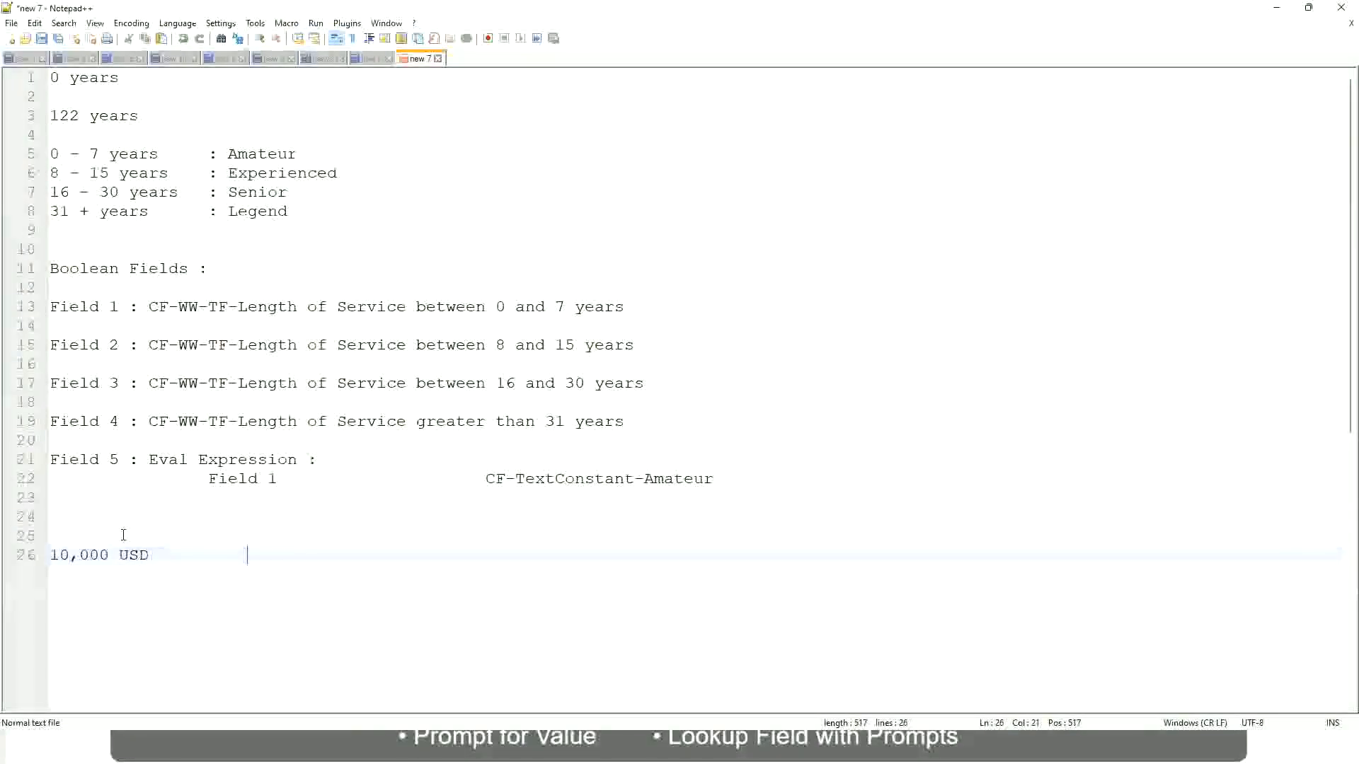
{"action": "key", "text": "Tab"}
{"action": "type", "text": "1,000,000"}
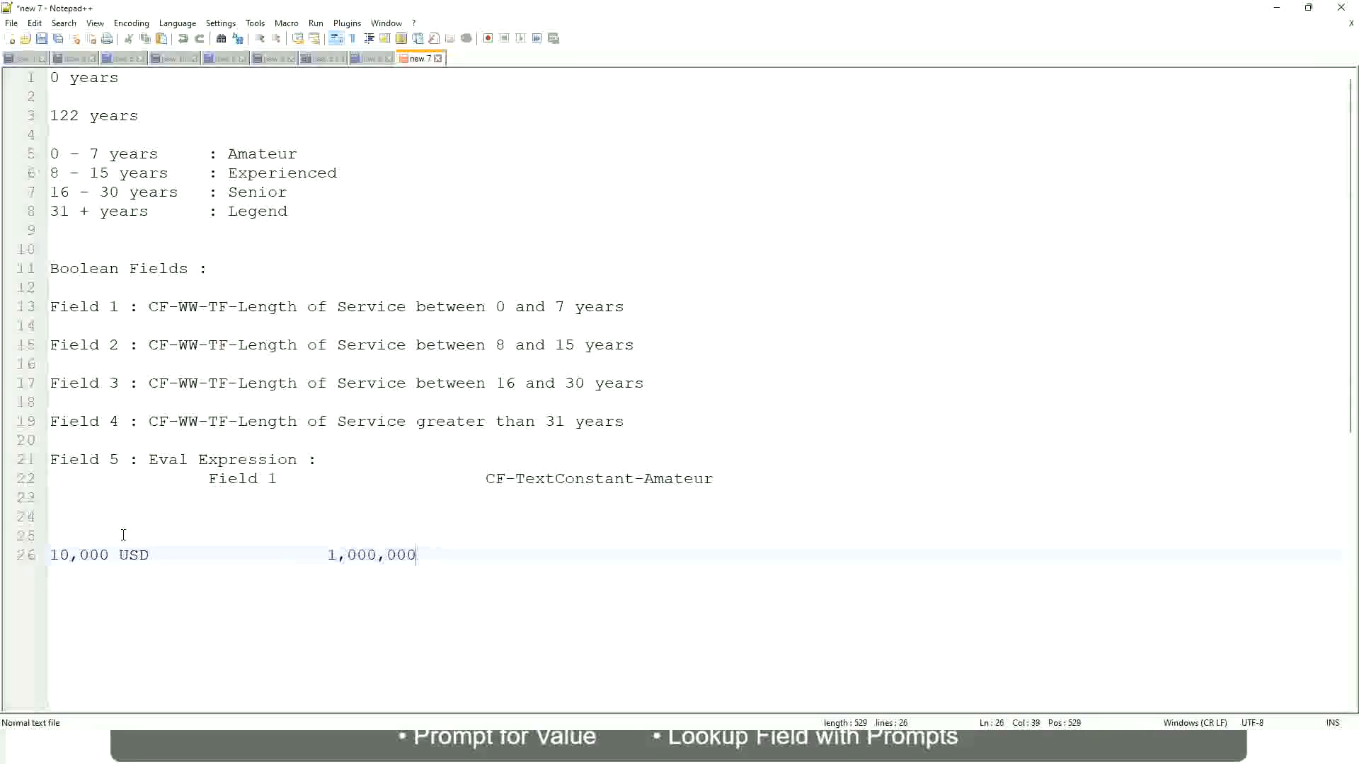
{"action": "key", "text": "Left"}
{"action": "key", "text": "Left"}
{"action": "key", "text": "Left"}
{"action": "key", "text": "Left"}
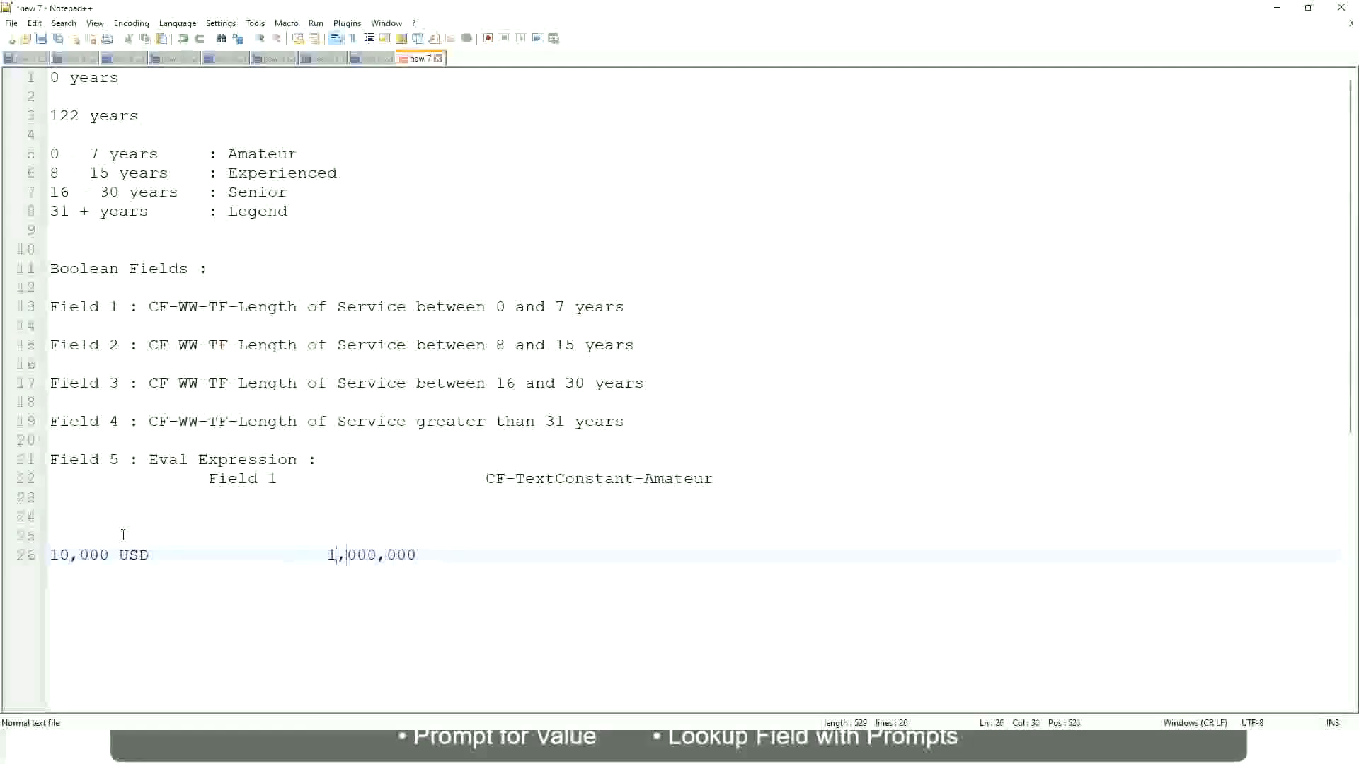
{"action": "key", "text": "Right"}
{"action": "key", "text": "Right"}
{"action": "key", "text": "Right"}
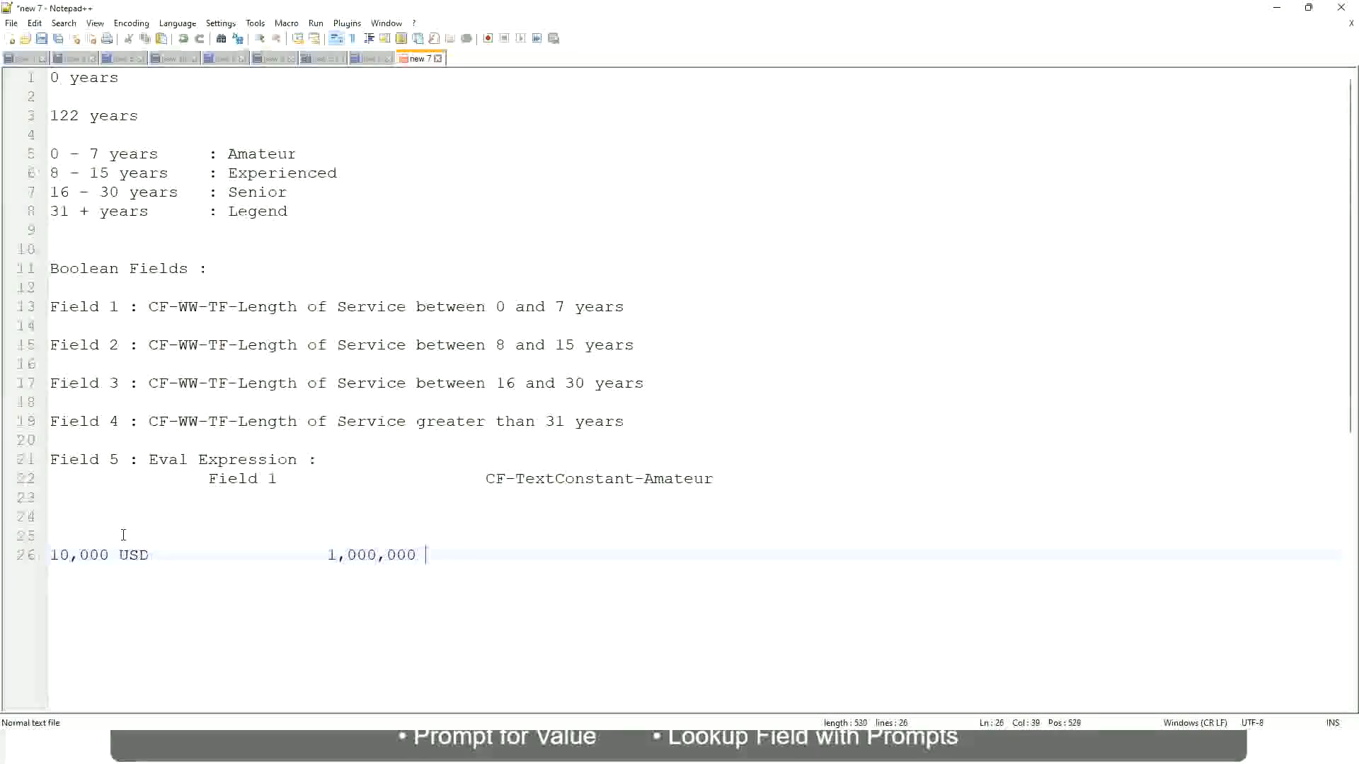
{"action": "type", "text": "usd"}
Add the salary band line "10 - 50,000 : Low" below the USD amounts, leaving one blank line between
{"action": "key", "text": "Return"}
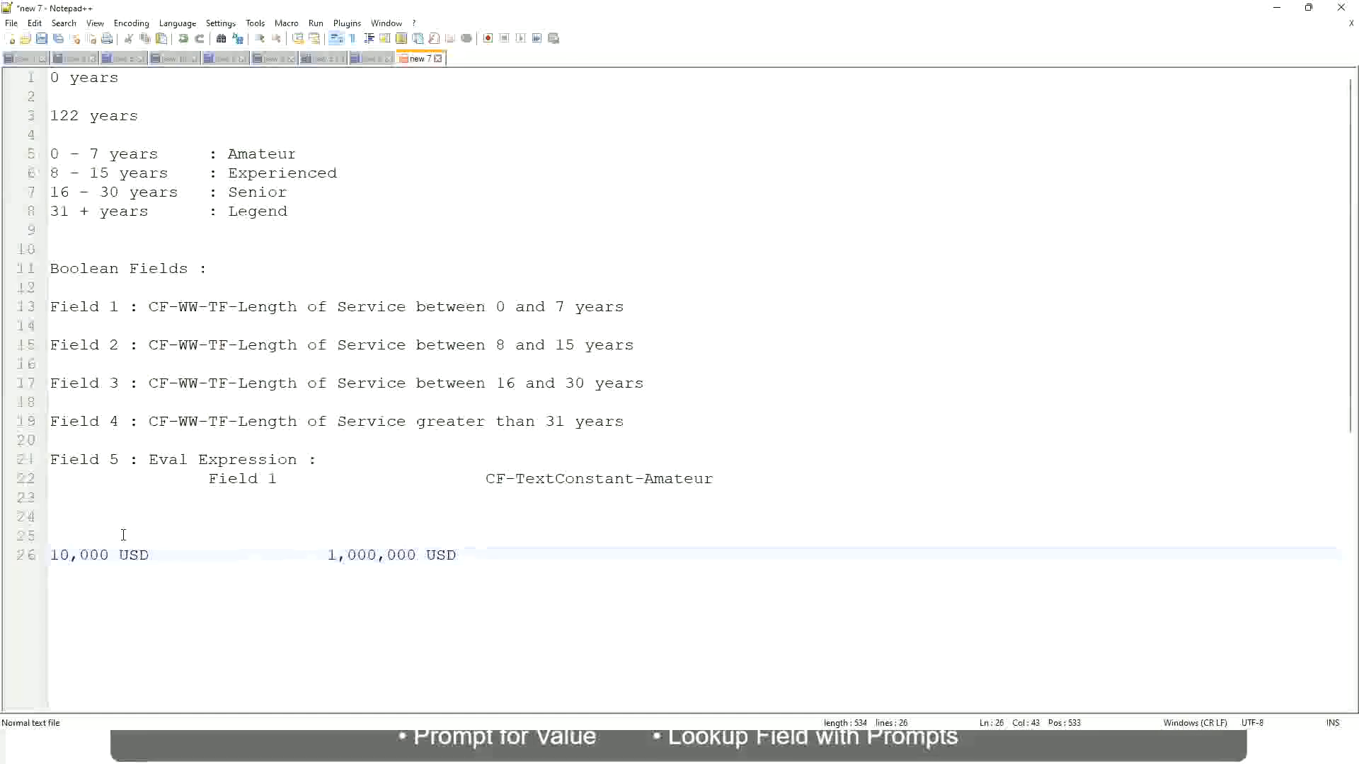
{"action": "key", "text": "Return"}
{"action": "key", "text": "Return"}
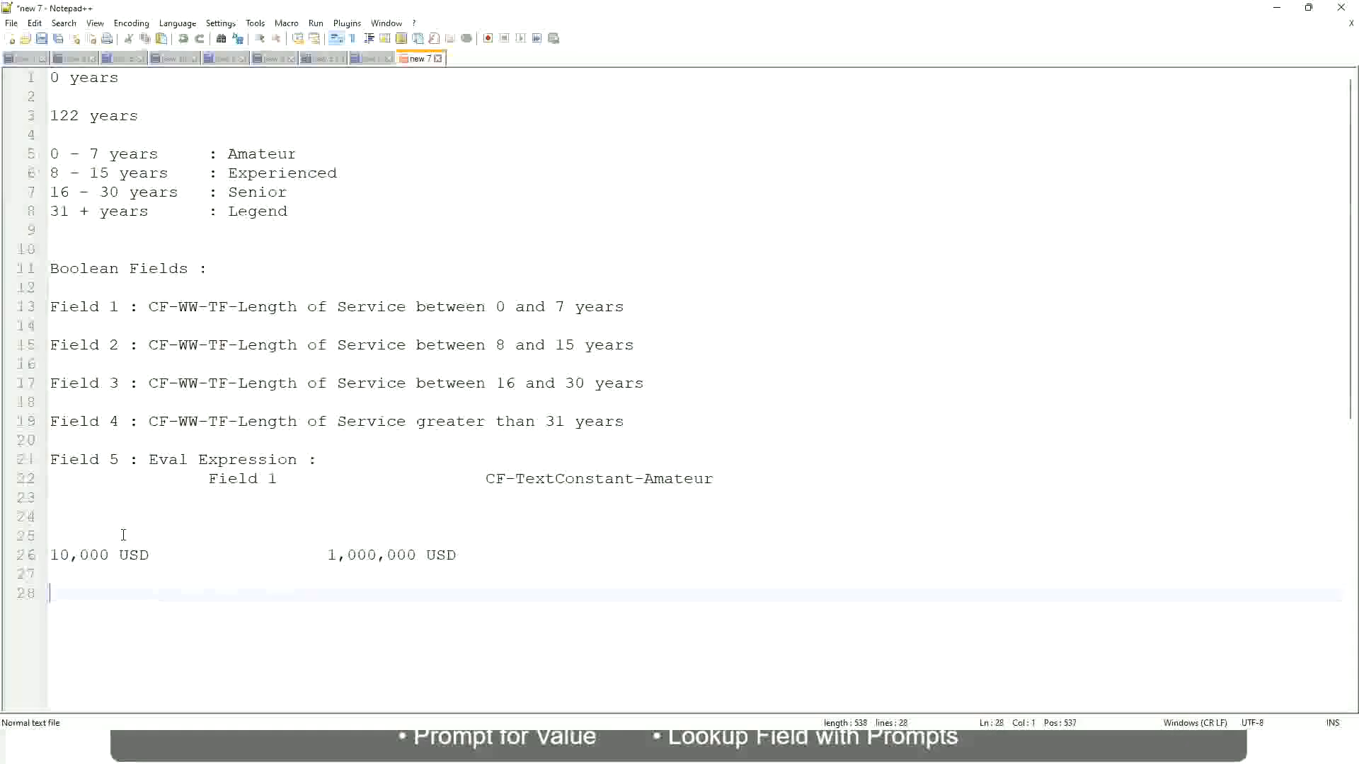
{"action": "type", "text": "10 - 50,000"}
{"action": "key", "text": "Tab"}
{"action": "key", "text": "Tab"}
{"action": "key", "text": "Tab"}
{"action": "key", "text": "Tab"}
{"action": "type", "text": ": Low"}
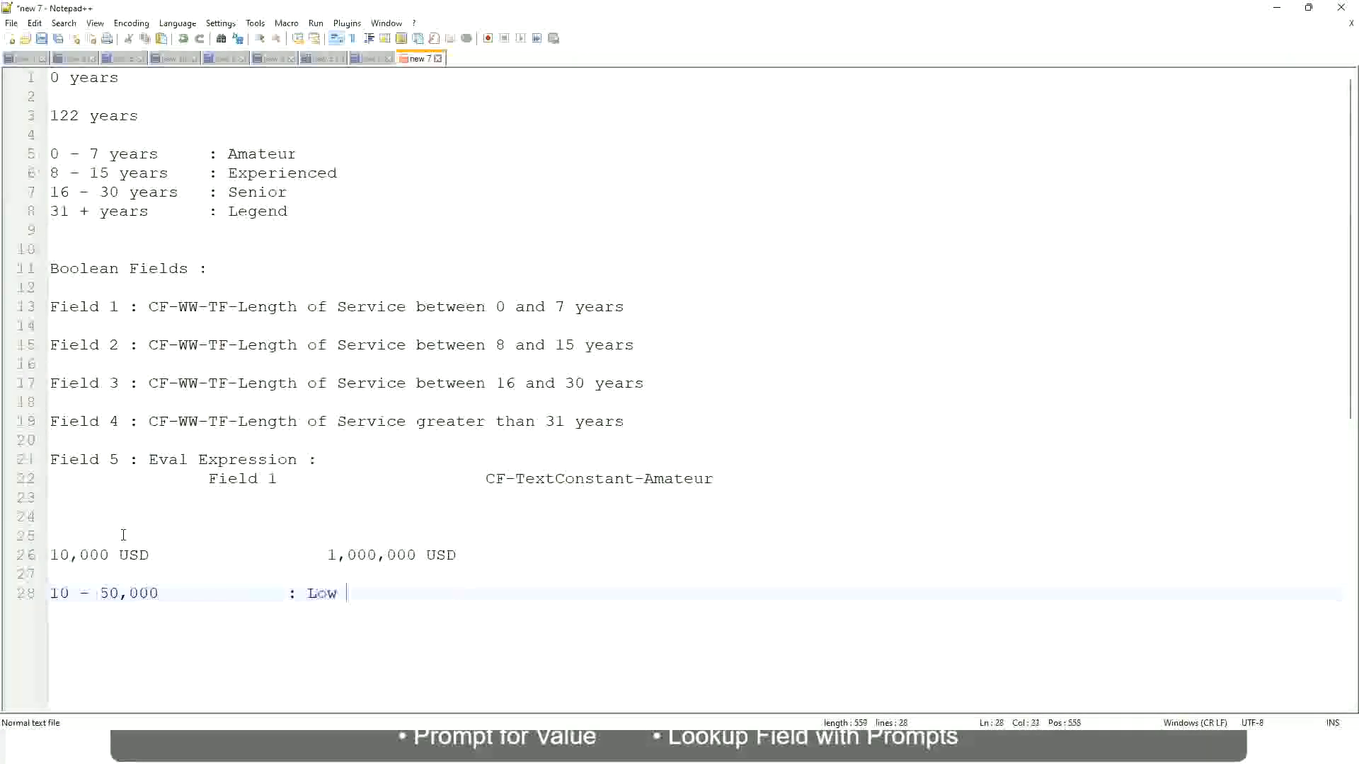
Add the band line "50,001 - 150,000 : Medium" directly below the Low band, with its label aligned
{"action": "key", "text": "Return"}
{"action": "key", "text": "Return"}
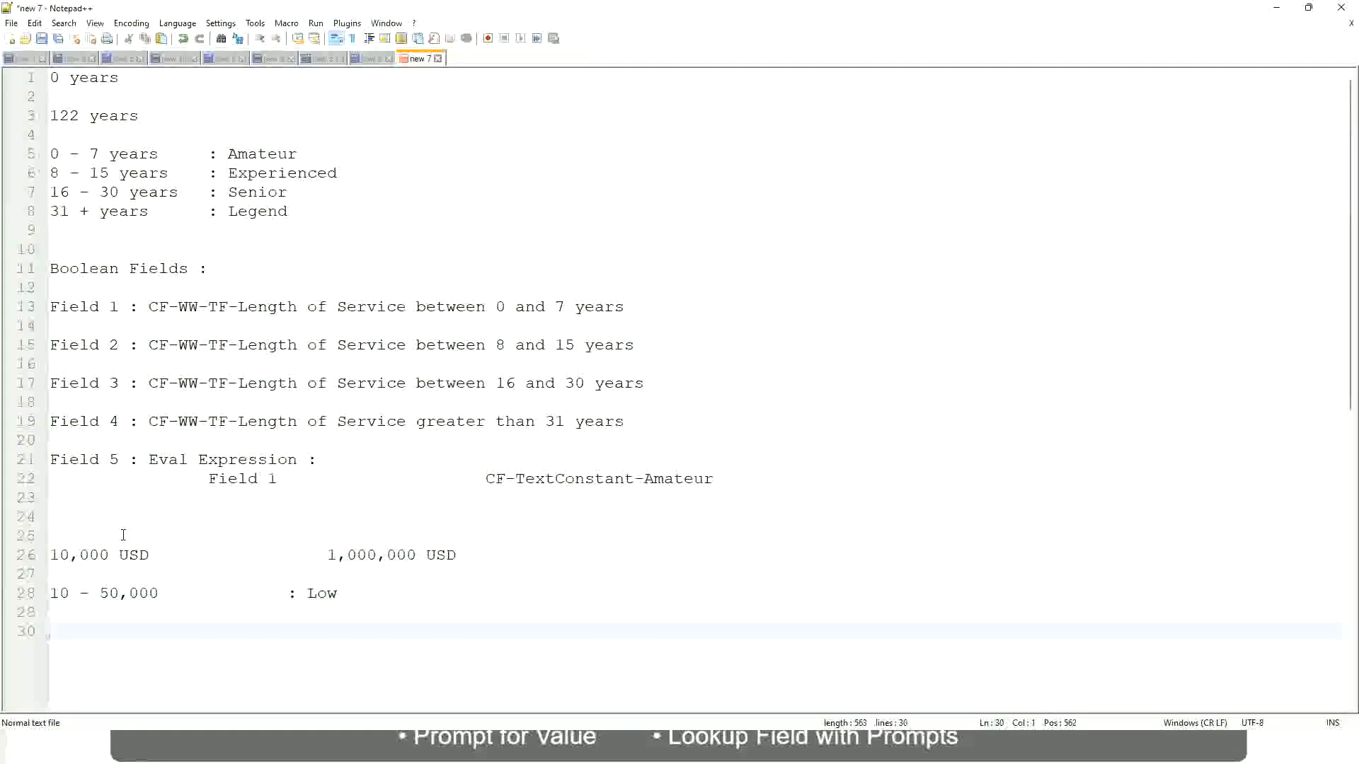
{"action": "key", "text": "Up"}
{"action": "type", "text": "5"}
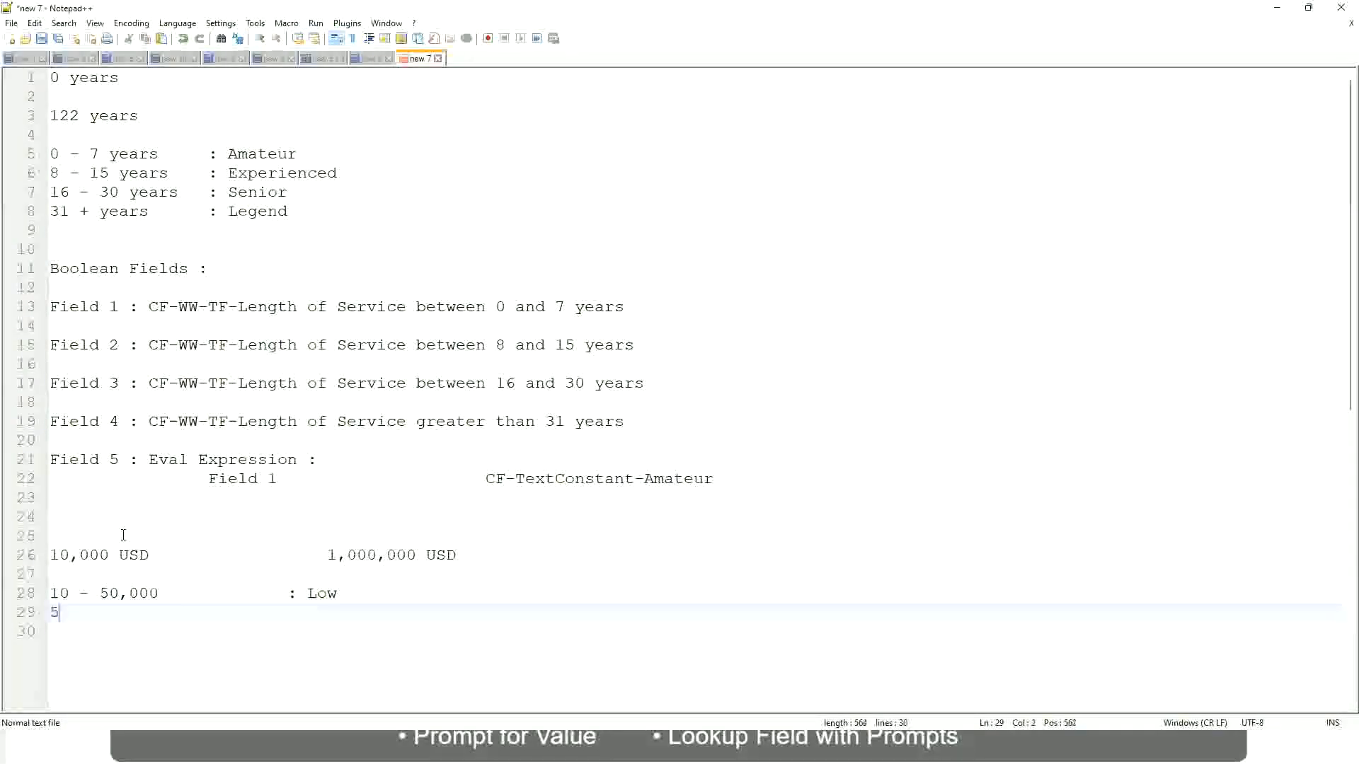
{"action": "type", "text": "0,001 "}
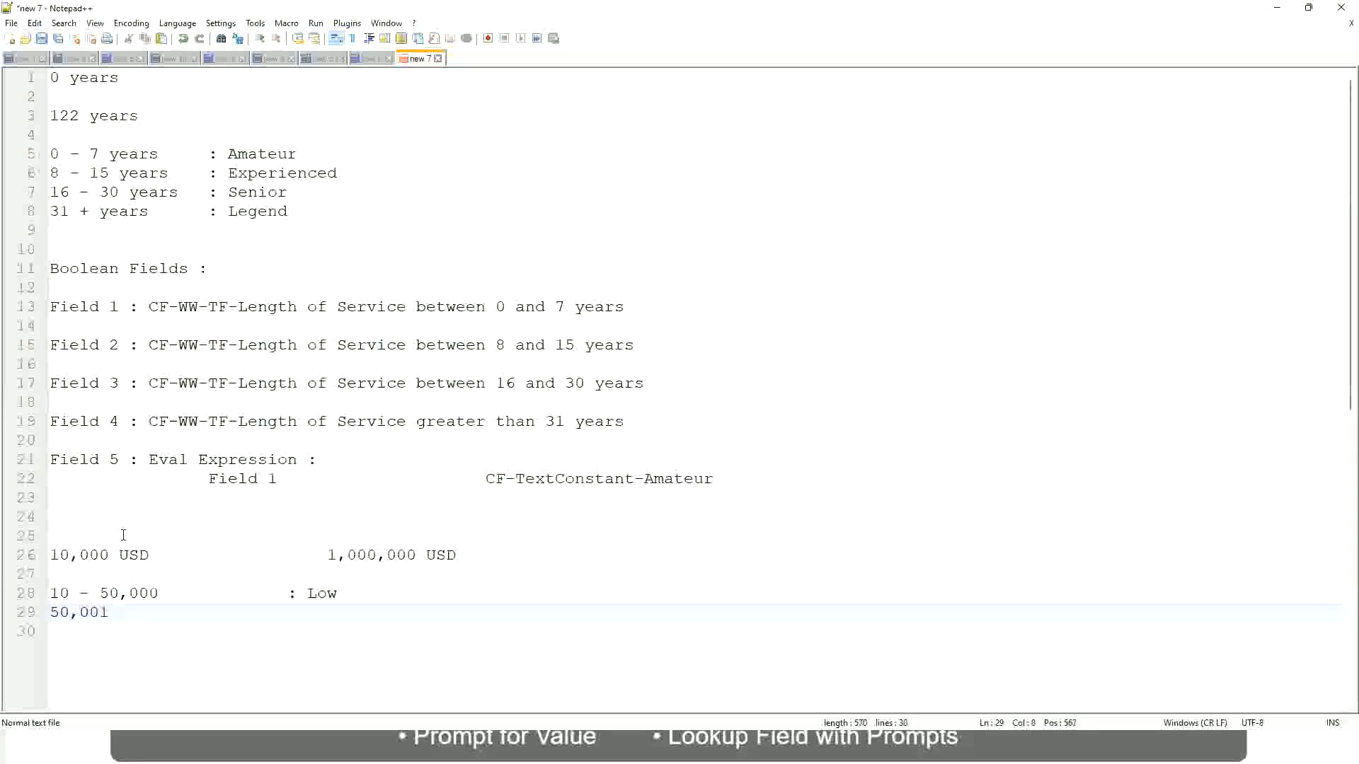
{"action": "type", "text": "- 150,000"}
{"action": "key", "text": "Tab"}
{"action": "key", "text": "Tab"}
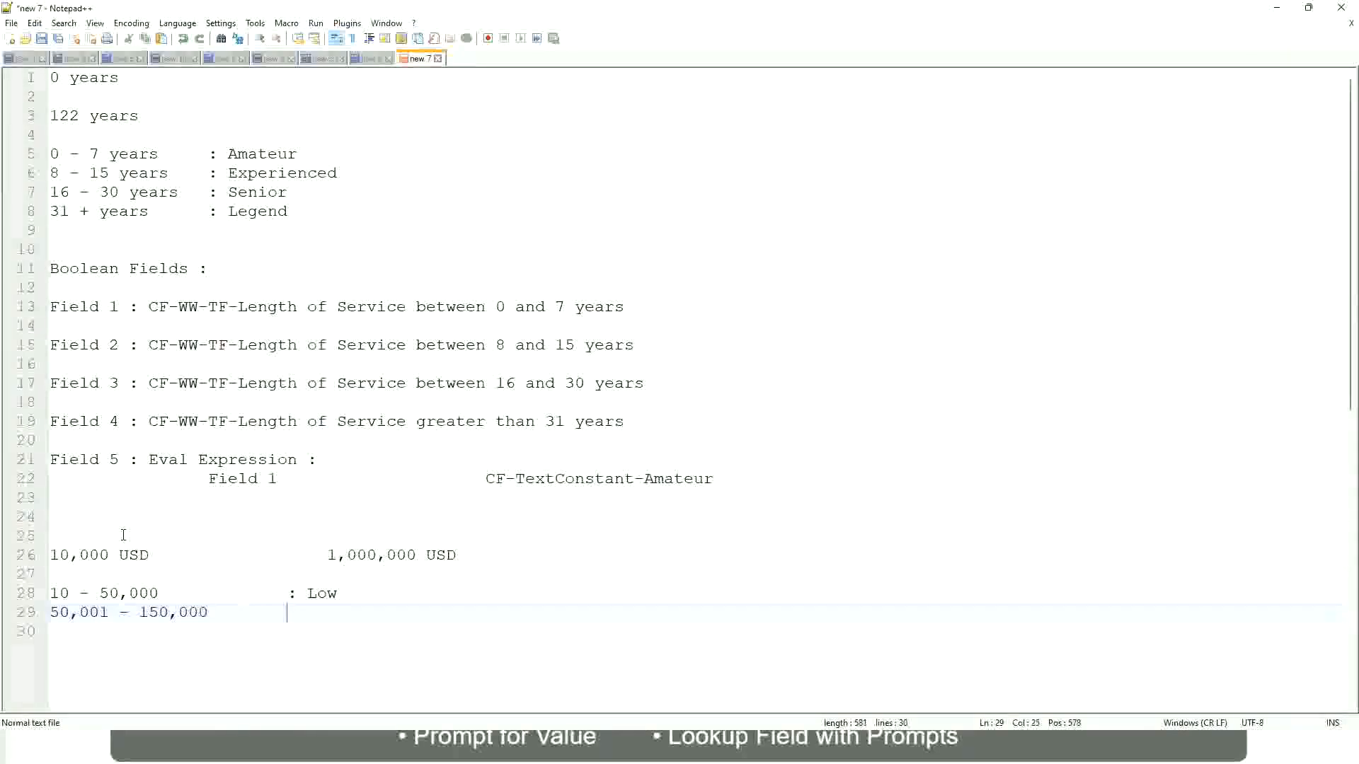
{"action": "type", "text": ": Medium"}
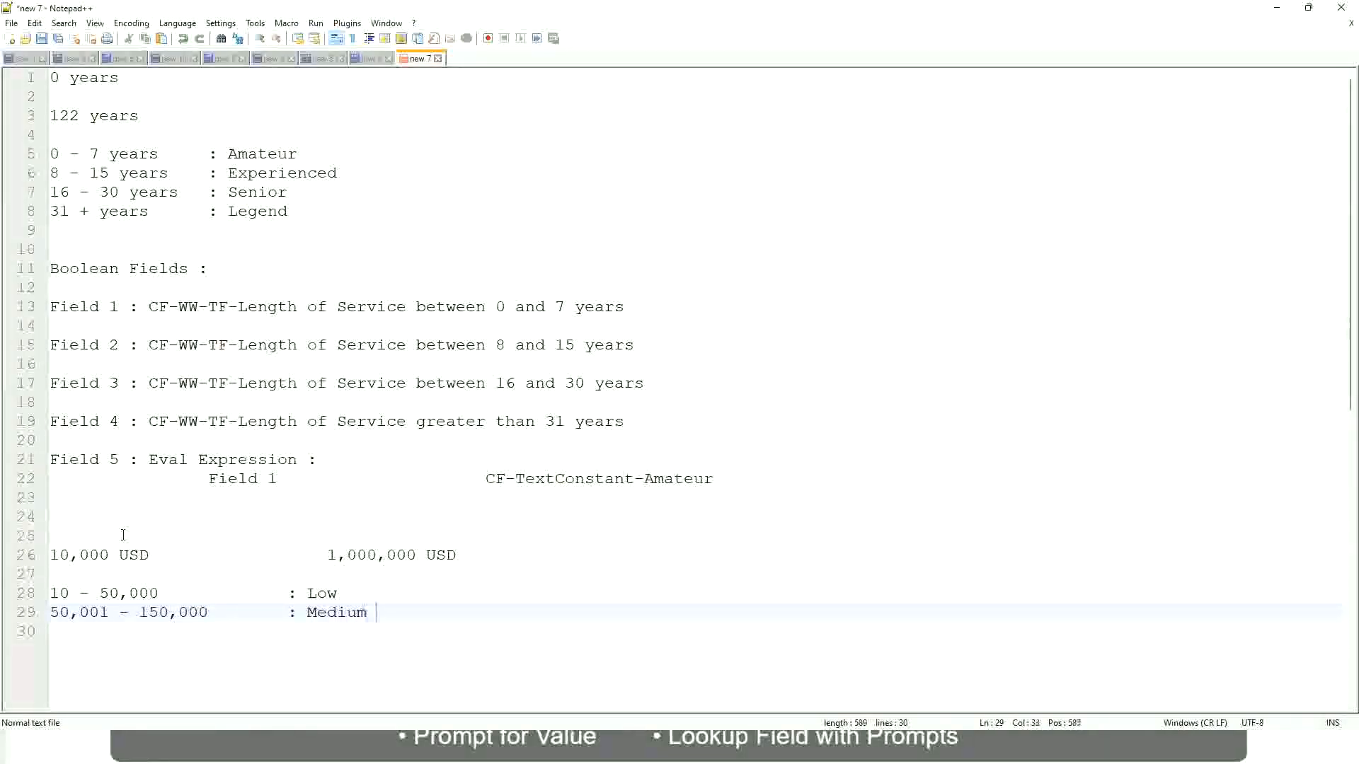
Add the band line "> 150,000 : High" directly below the Medium band, with its label aligned
{"action": "key", "text": "Return"}
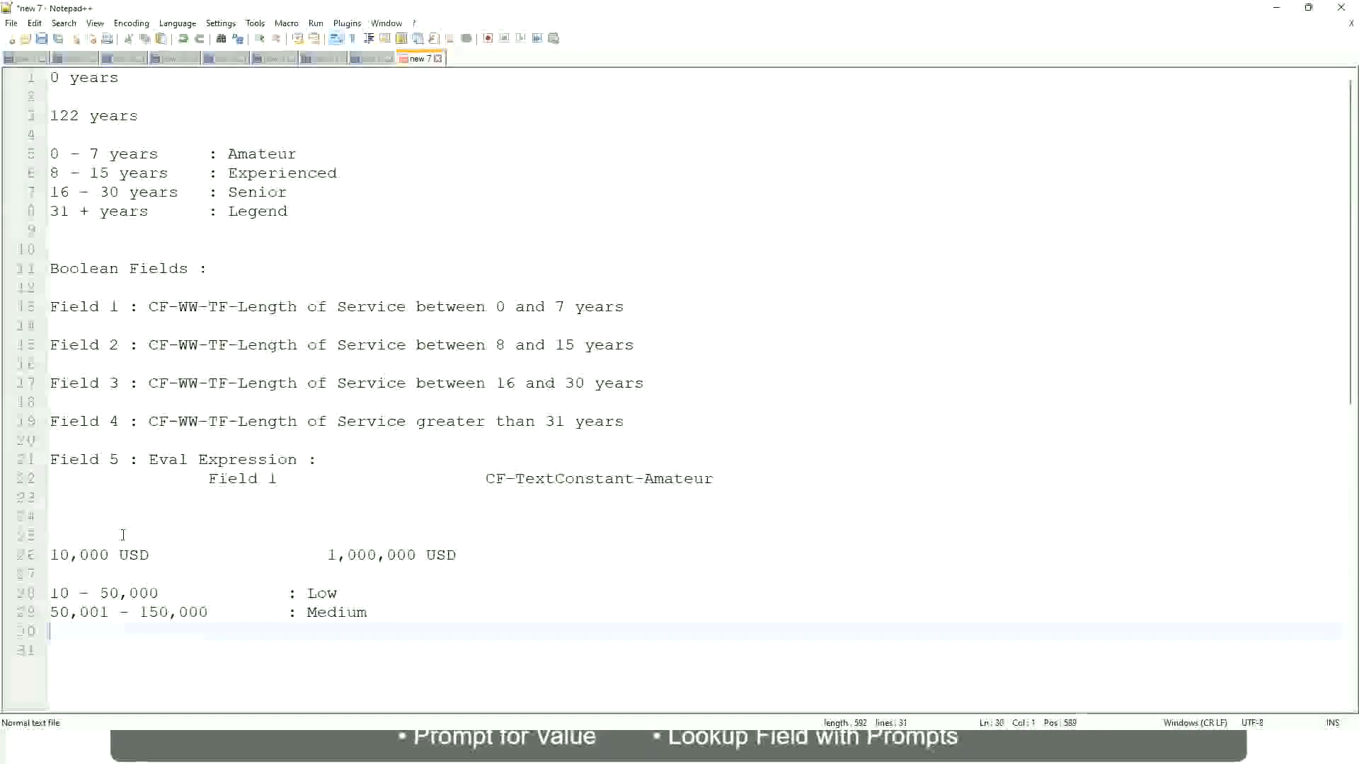
{"action": "type", "text": "> 1"}
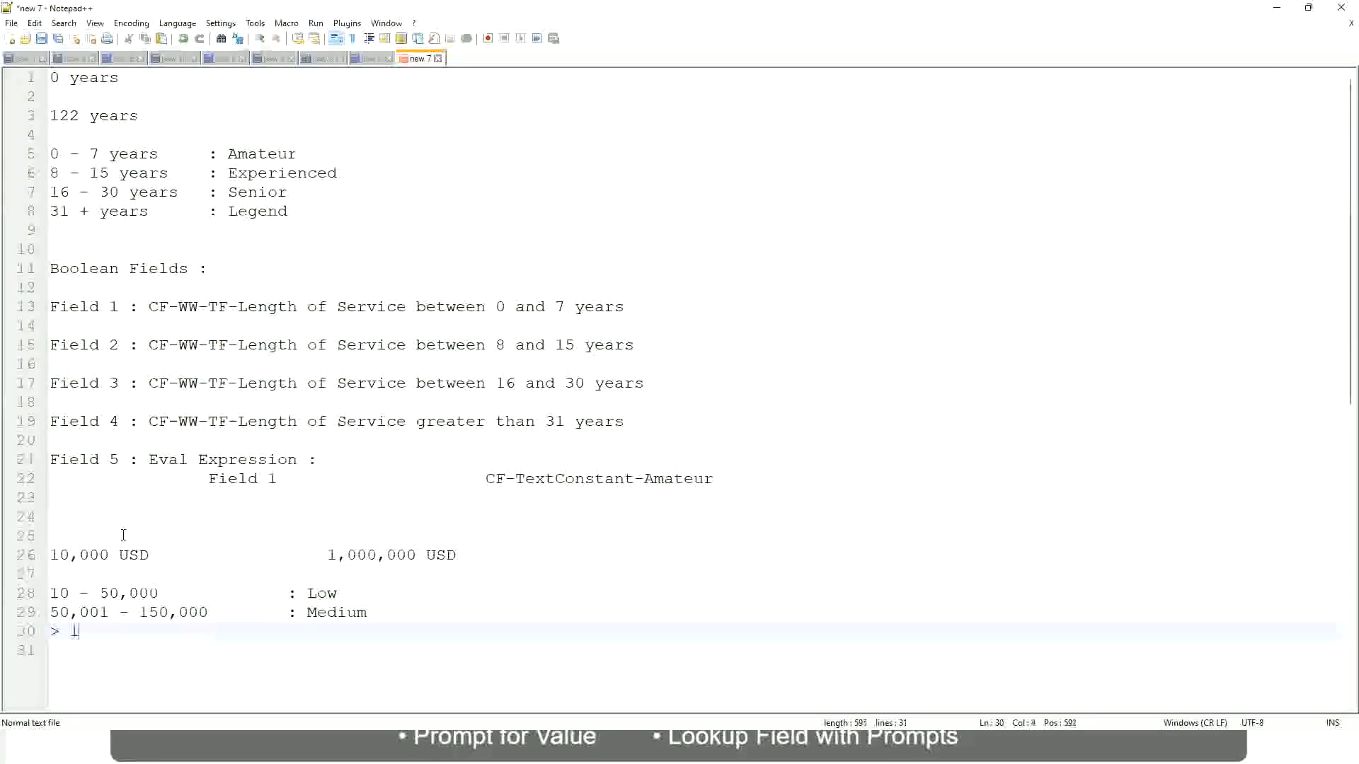
{"action": "type", "text": "50,000"}
{"action": "key", "text": "Tab"}
{"action": "key", "text": "Tab"}
{"action": "key", "text": "Tab"}
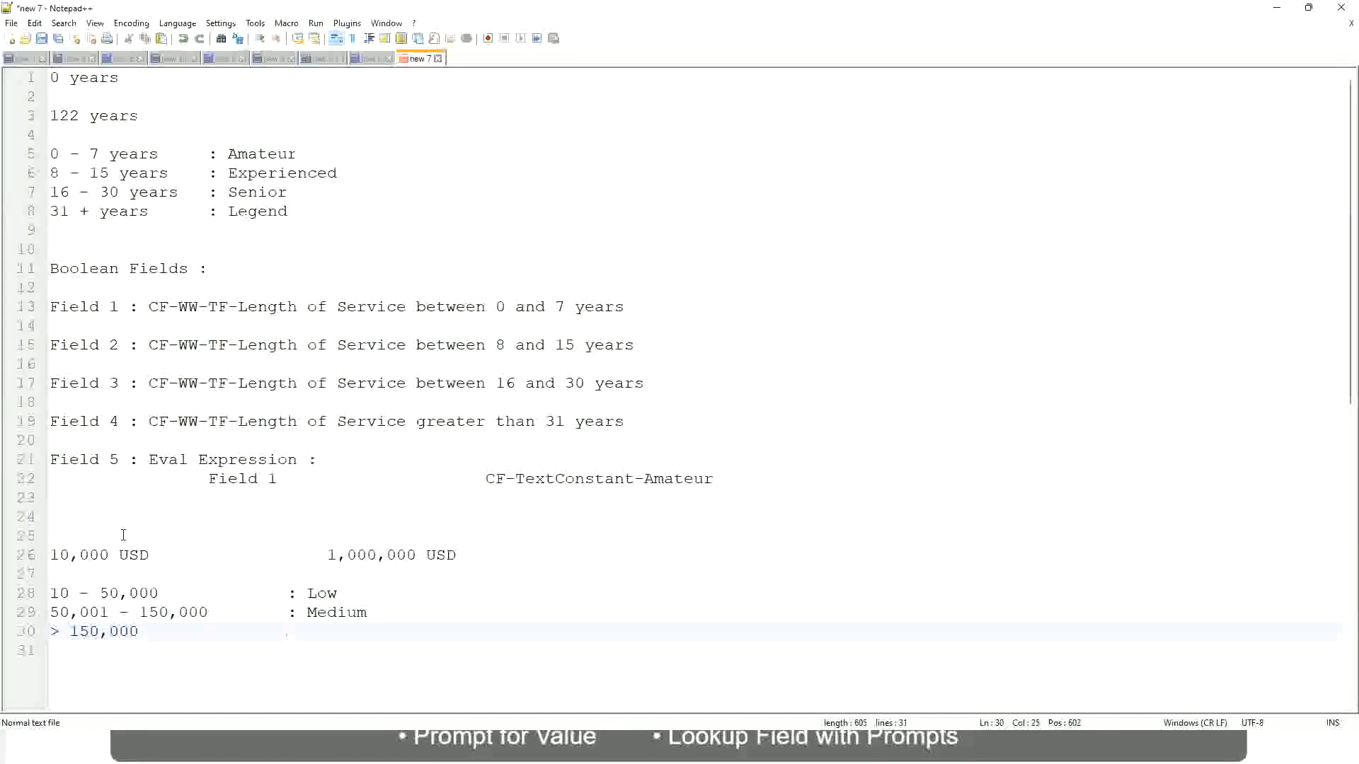
{"action": "type", "text": ": High"}
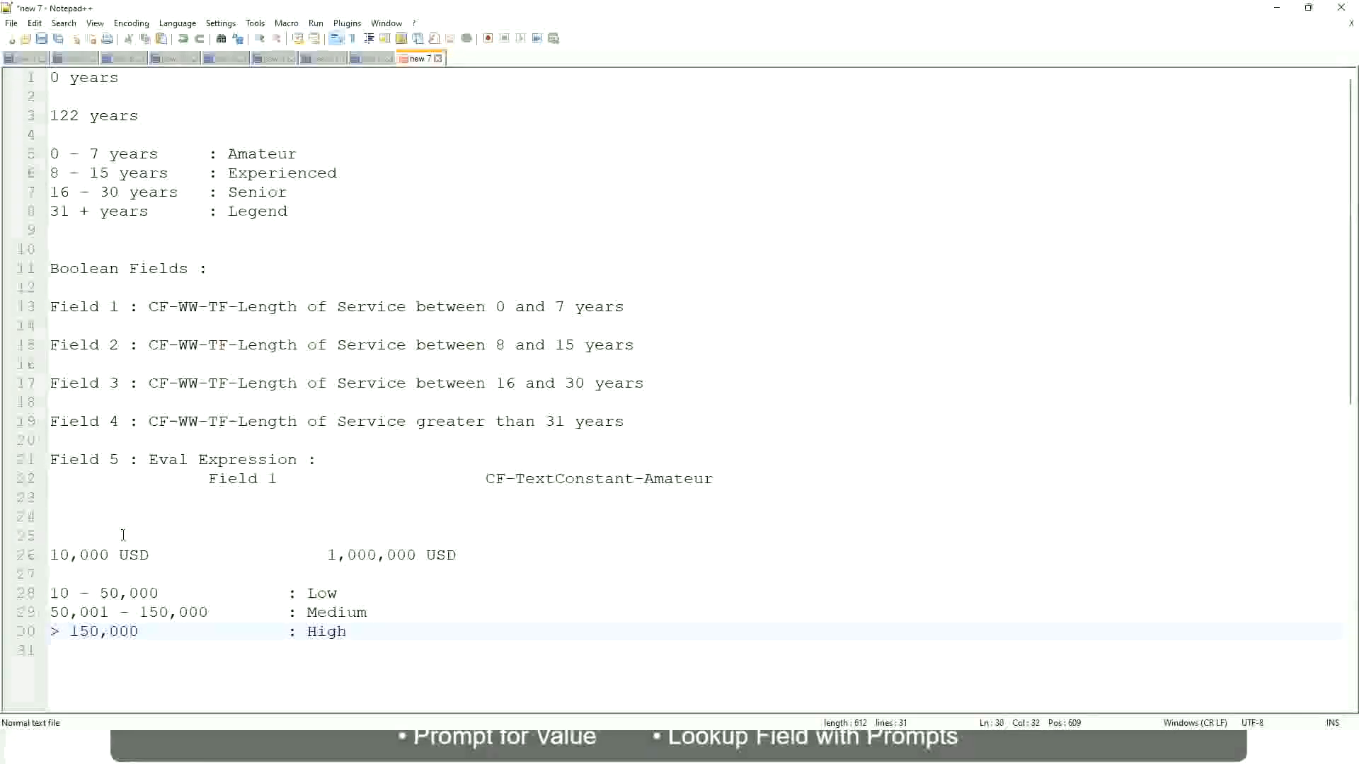
Review the 10,000 to 1,000,000 USD salary range against the Low, Medium and High band lines
{"action": "left_click", "coordinate": [42, 555]}
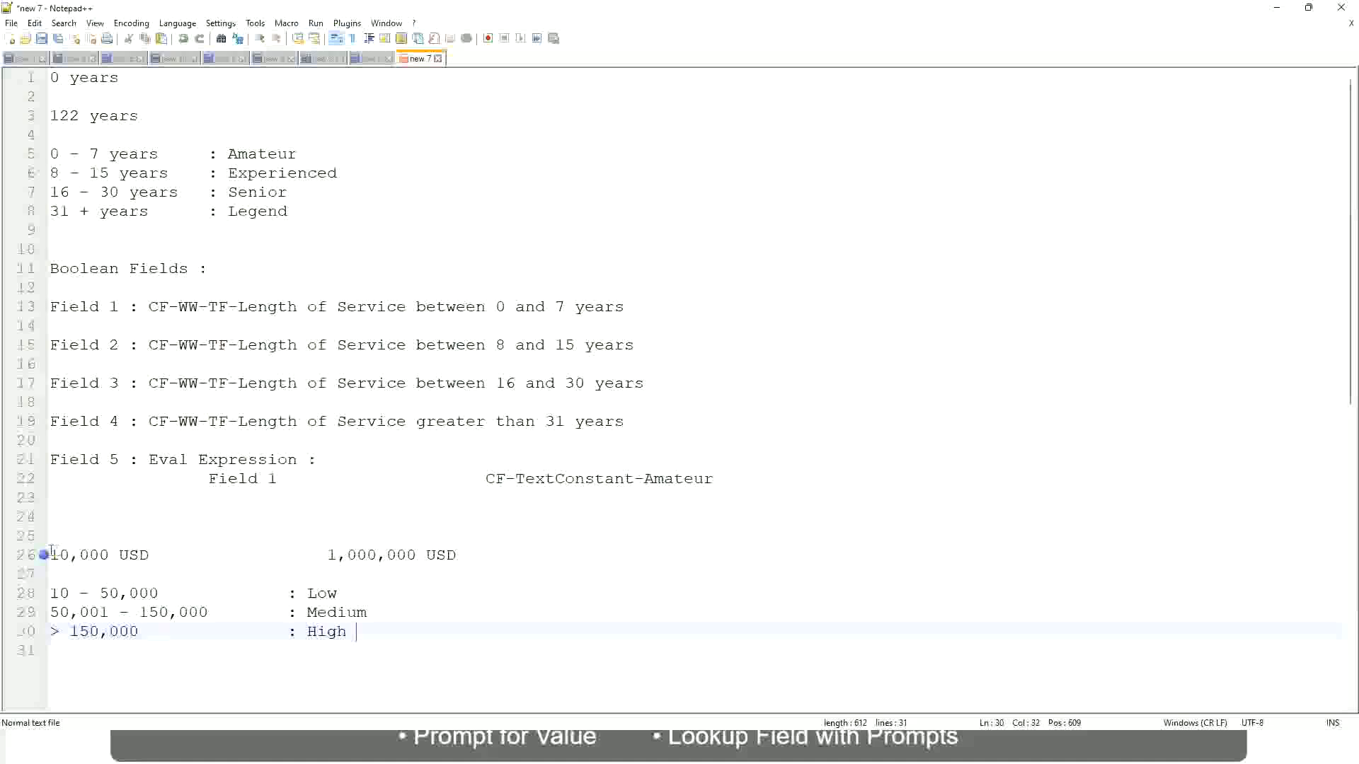
{"action": "left_click", "coordinate": [43, 556]}
{"action": "left_click", "coordinate": [59, 556]}
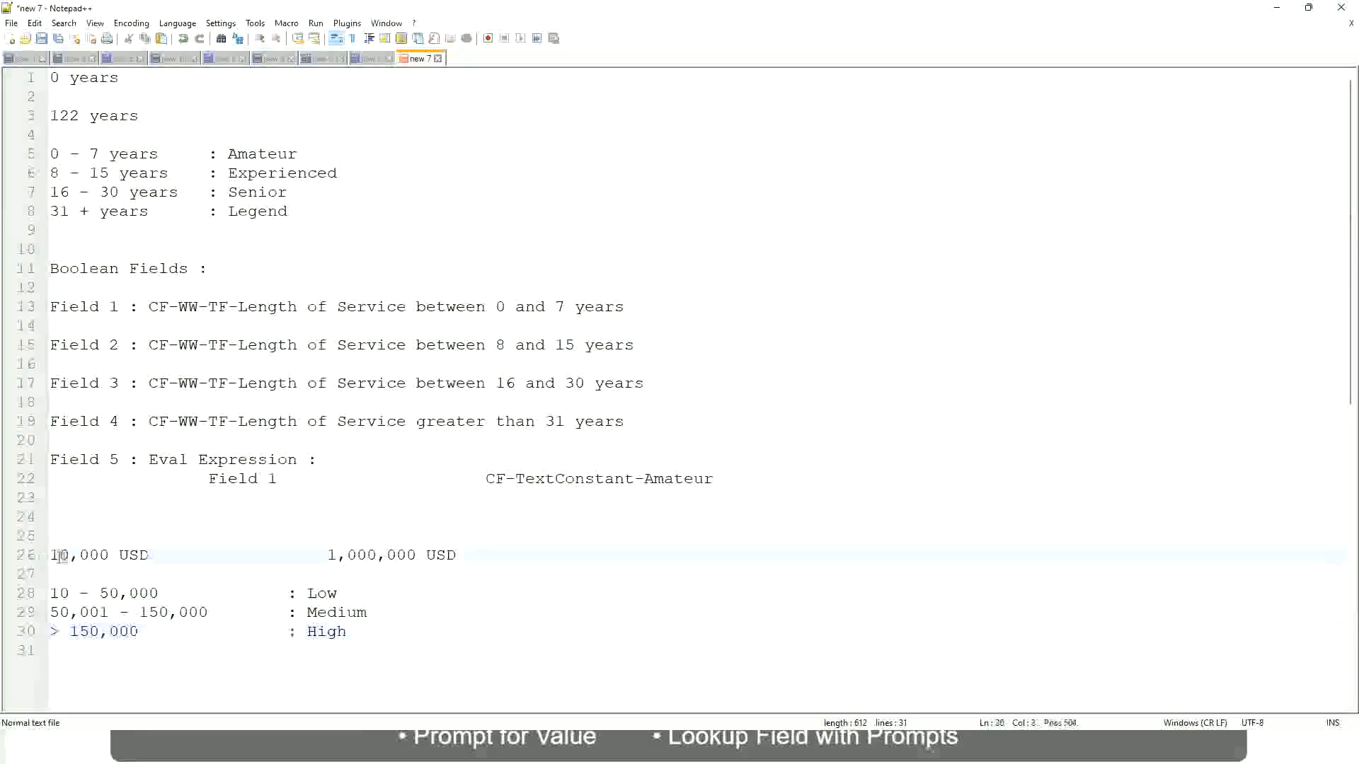
{"action": "double_click", "coordinate": [406, 556]}
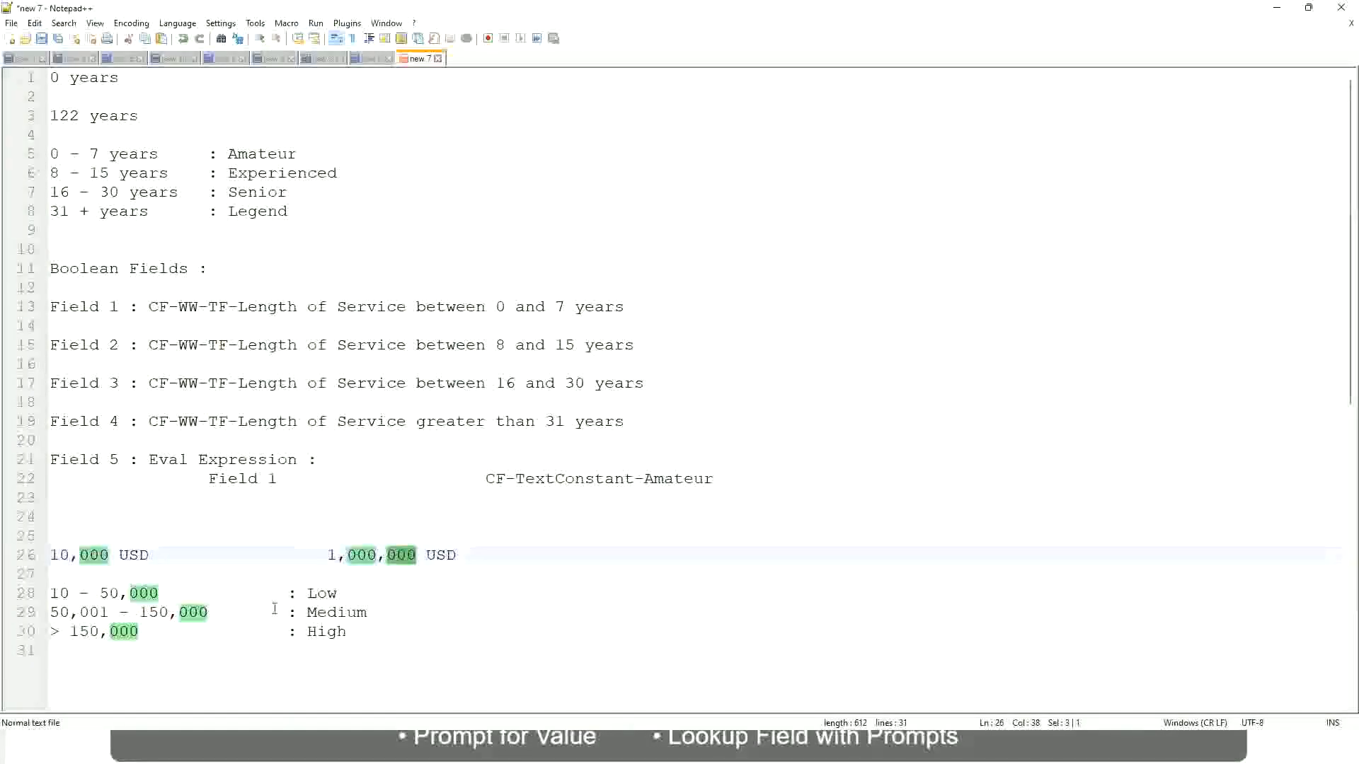
{"action": "left_click", "coordinate": [248, 612]}
{"action": "left_click", "coordinate": [44, 556]}
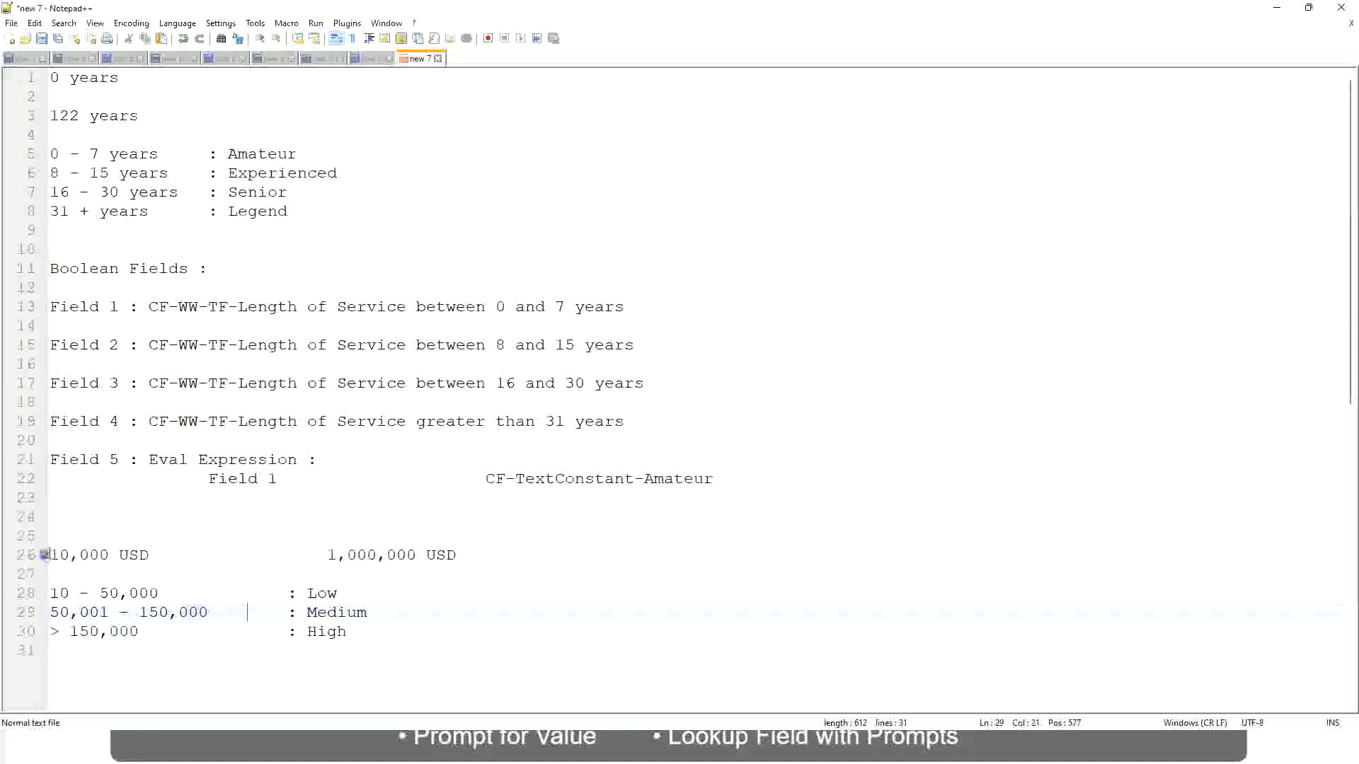
{"action": "left_click", "coordinate": [418, 556]}
{"action": "left_click", "coordinate": [327, 593]}
{"action": "left_click", "coordinate": [327, 631]}
{"action": "left_click", "coordinate": [175, 579]}
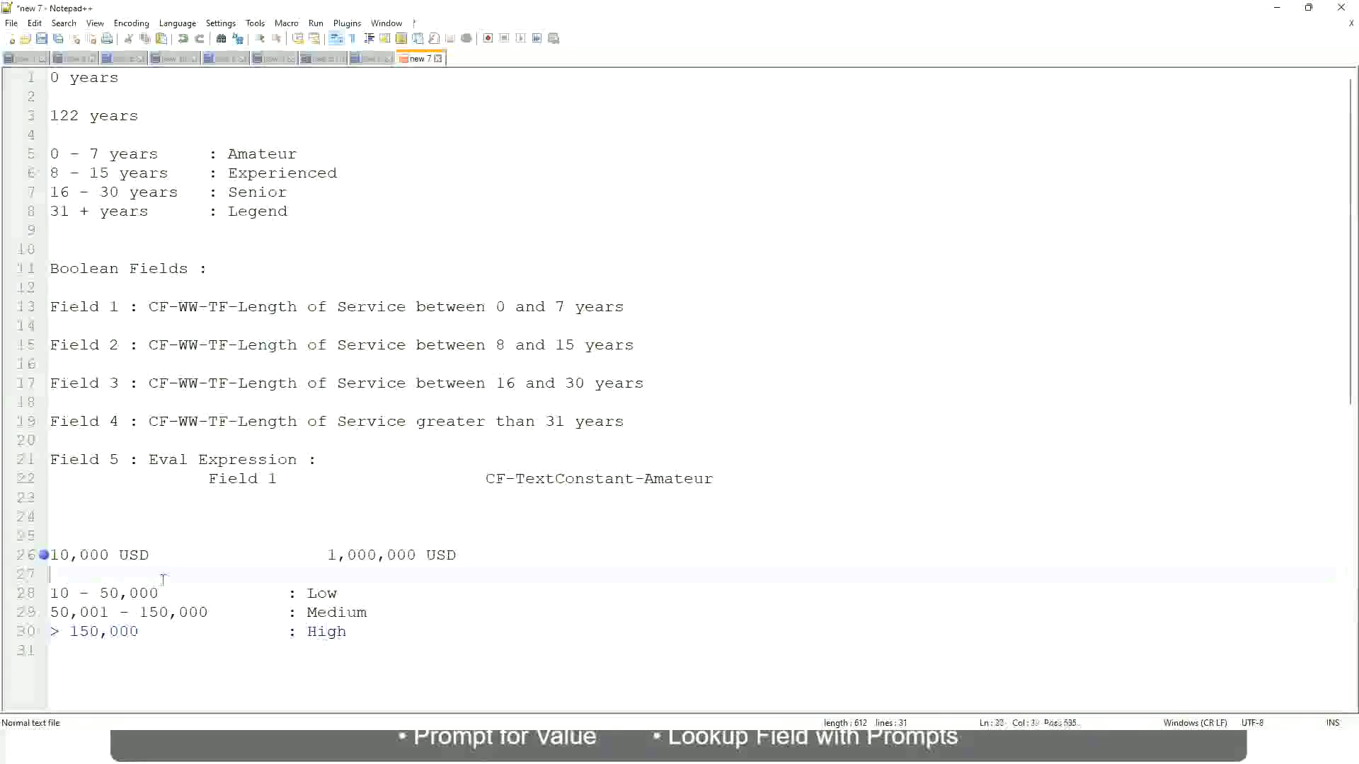
{"action": "left_click", "coordinate": [347, 628]}
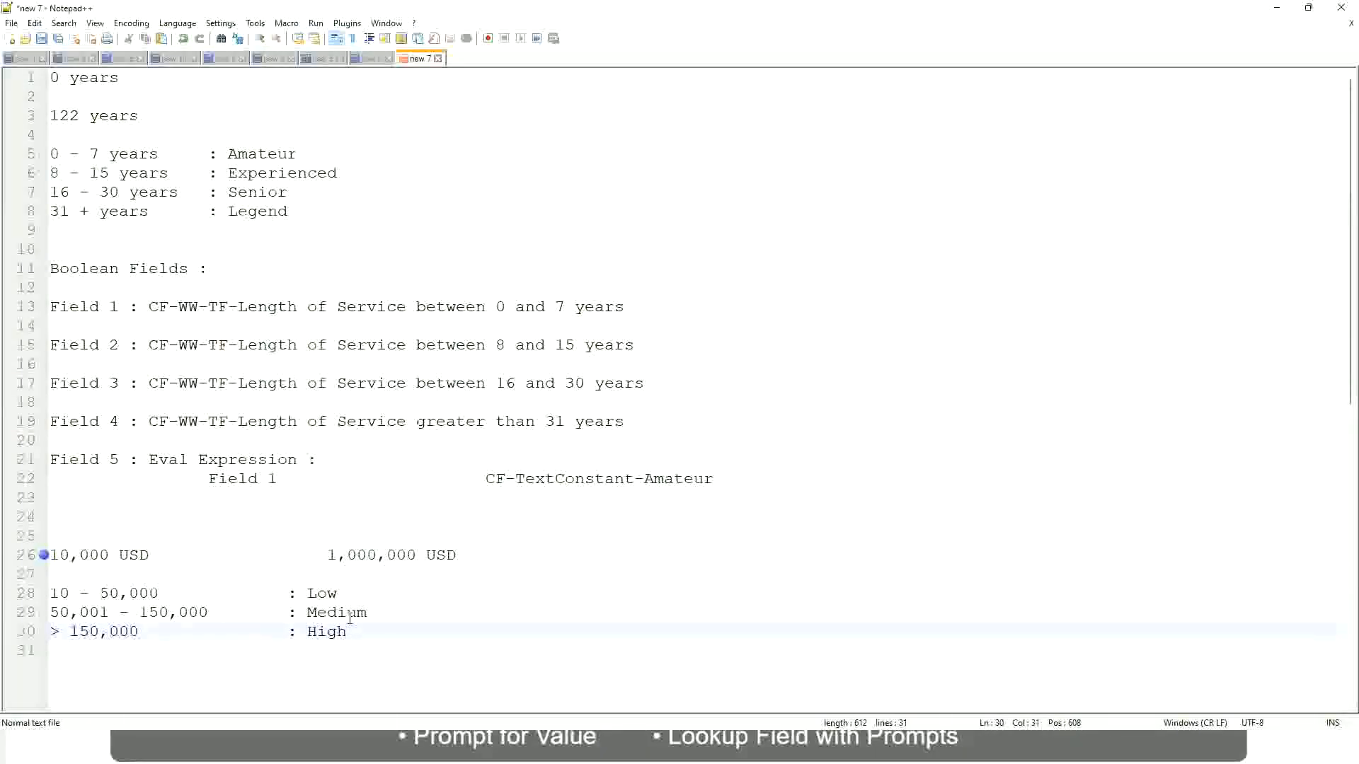